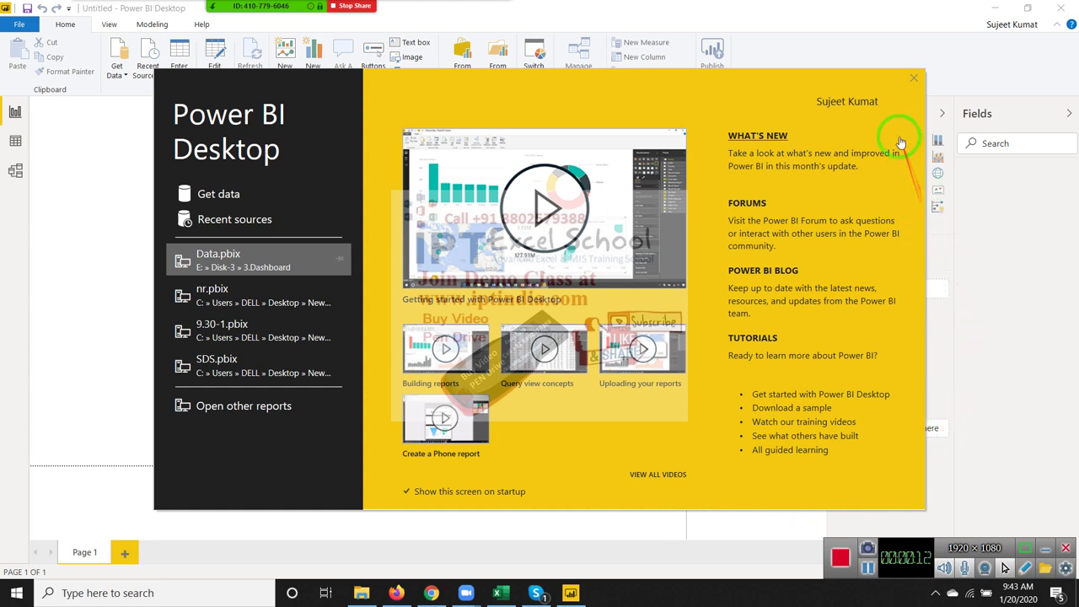
# Close the start screen to reveal the blank untitled report on Page 1
pyautogui.click(914, 78)
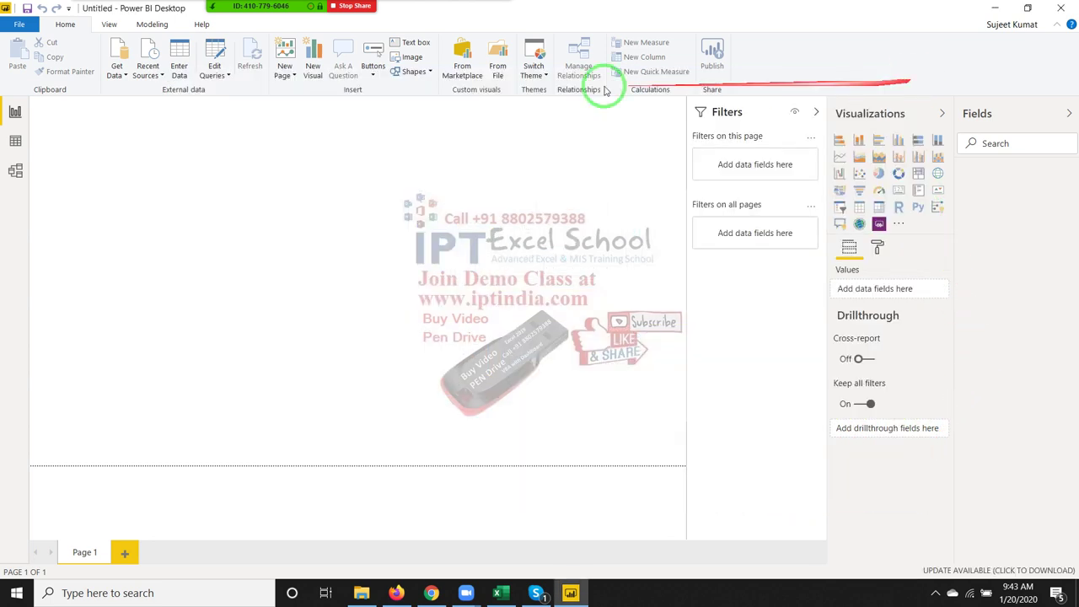
# Open the full Get Data connector catalogue and browse its categories, ending on Online Services
pyautogui.click(125, 78)
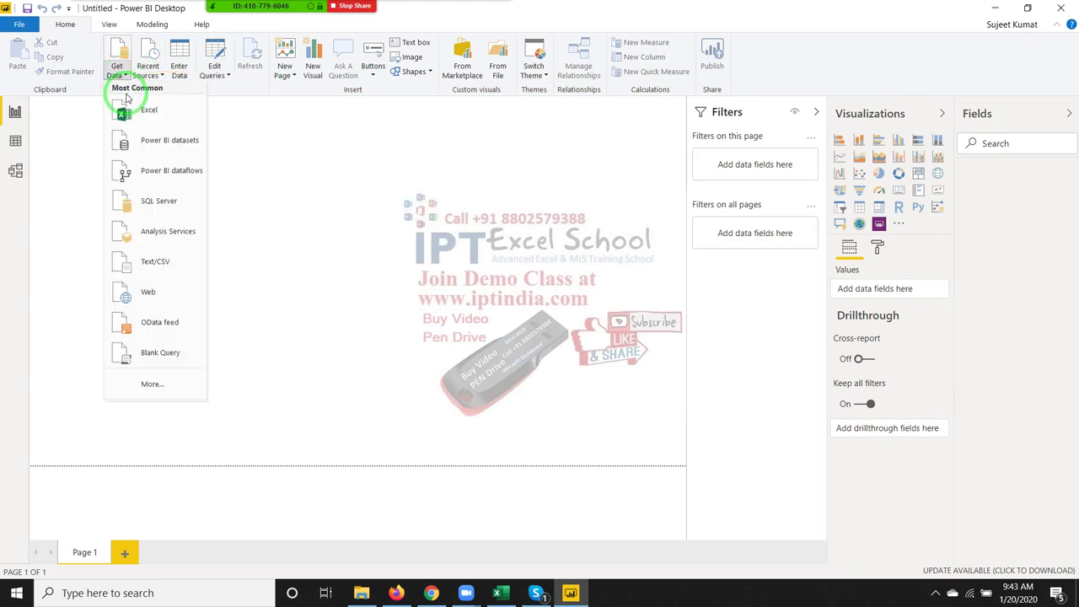
pyautogui.click(156, 384)
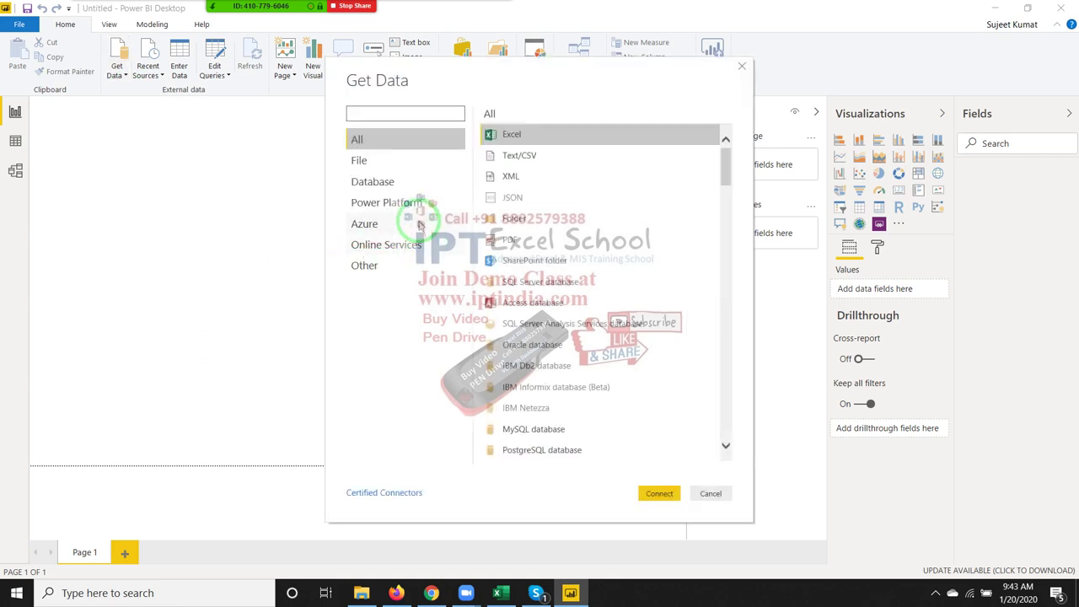
pyautogui.click(404, 255)
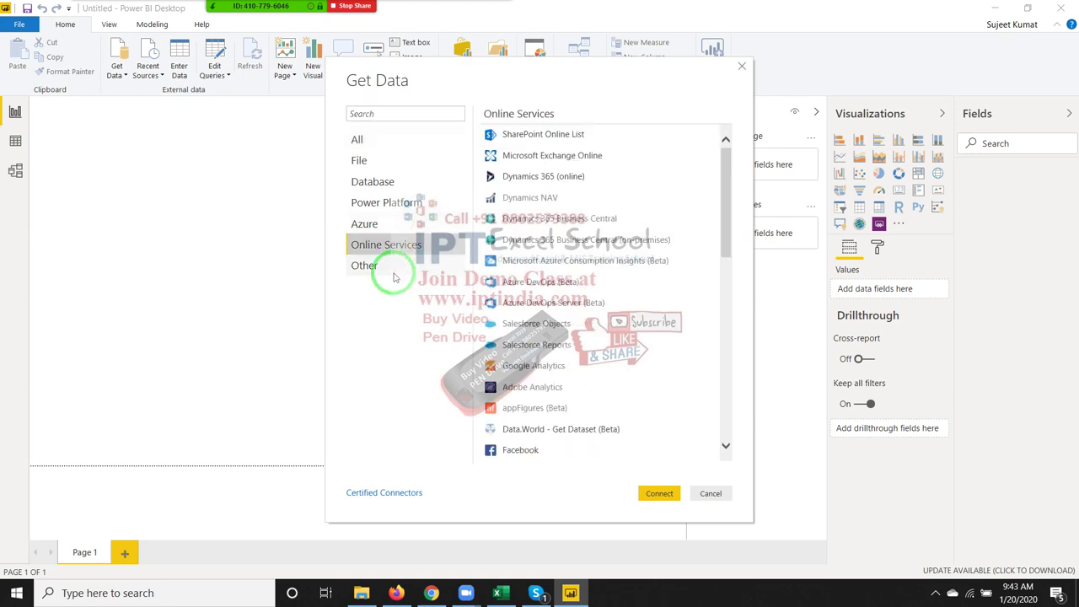
pyautogui.click(393, 271)
pyautogui.click(391, 250)
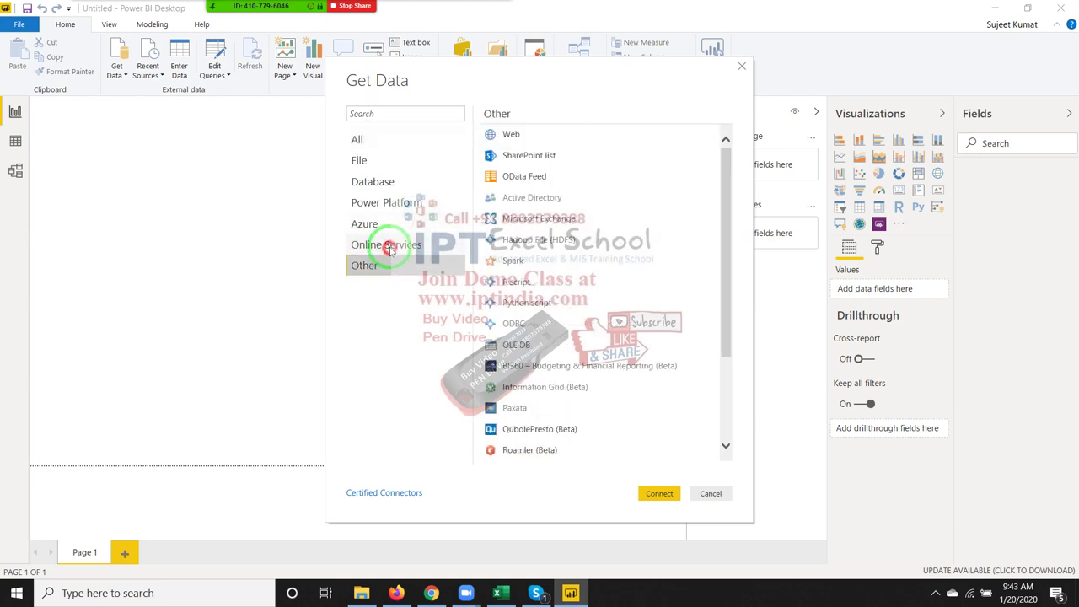
pyautogui.click(393, 225)
pyautogui.click(381, 203)
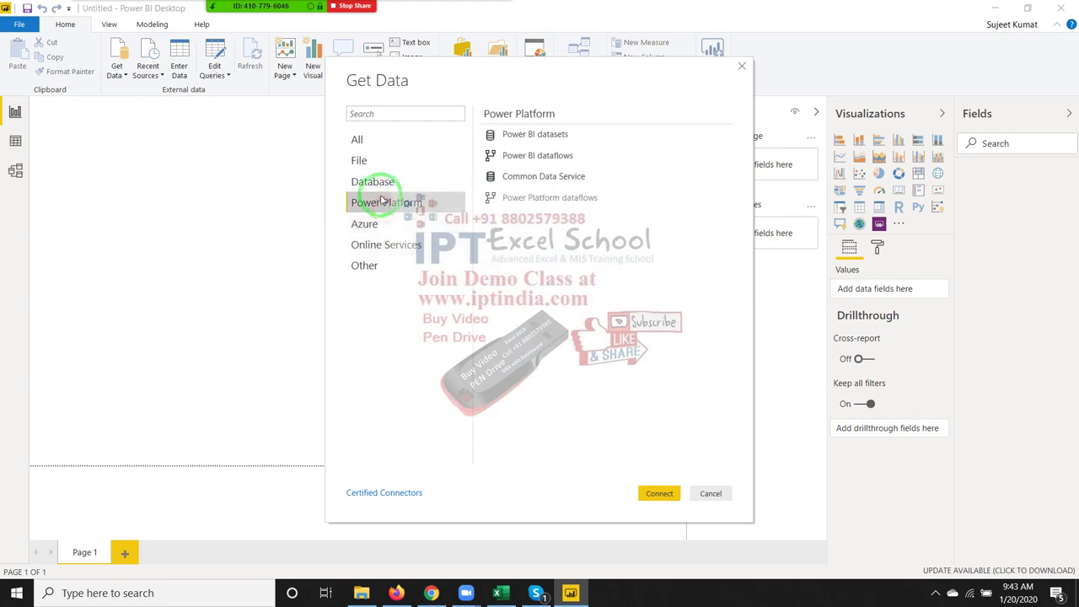
pyautogui.click(377, 184)
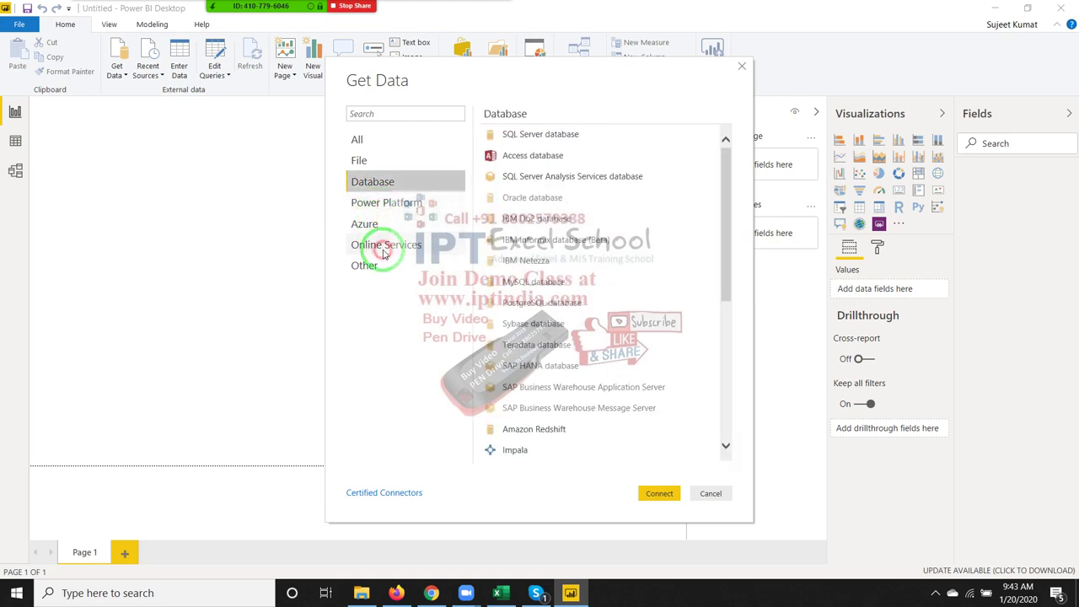
pyautogui.click(384, 252)
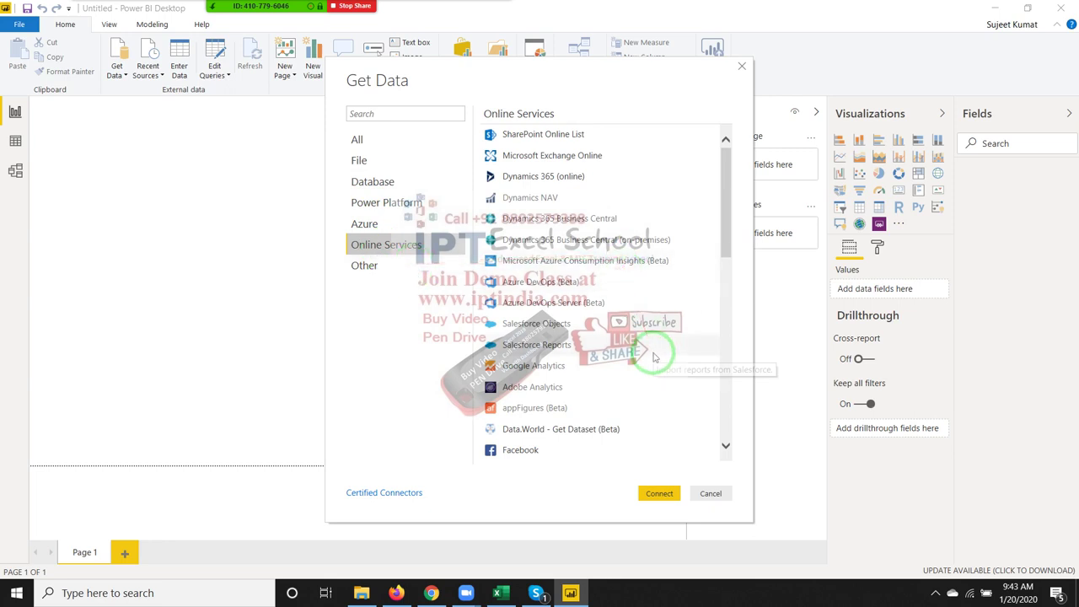
# Select Facebook from the Online Services list and connect to it
pyautogui.scroll(-1, 652, 360)
pyautogui.scroll(-1, 652, 360)
pyautogui.scroll(-2, 651, 360)
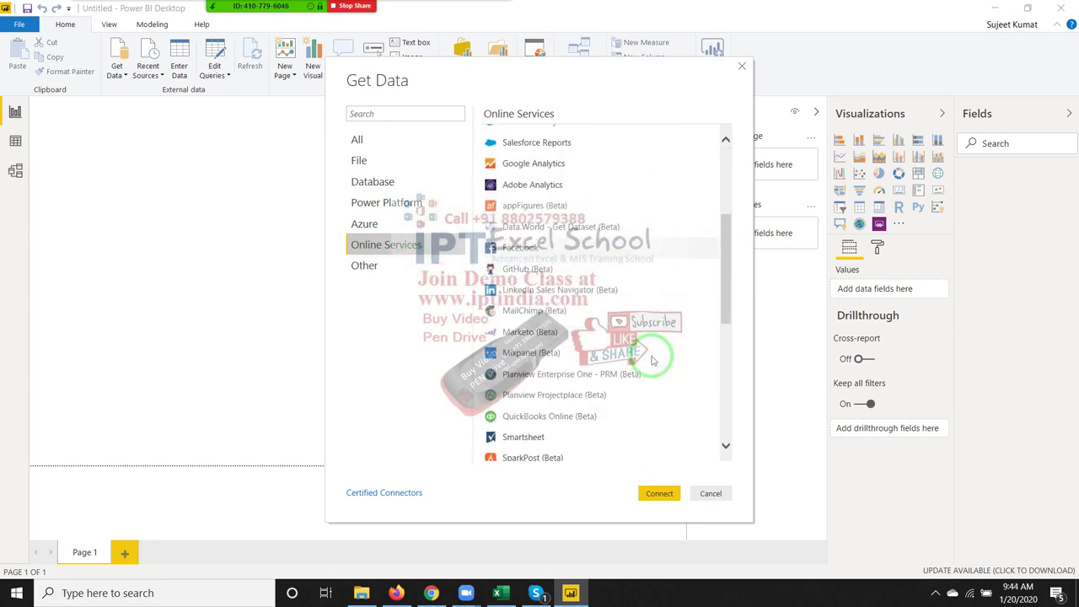
pyautogui.scroll(-2, 652, 361)
pyautogui.scroll(-1, 650, 358)
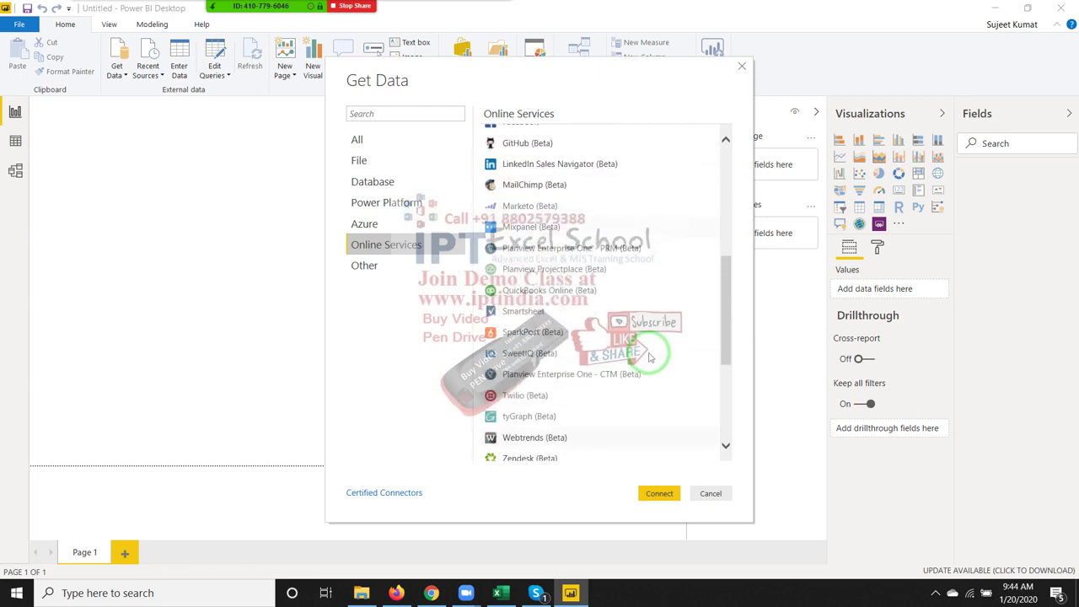
pyautogui.scroll(2, 650, 359)
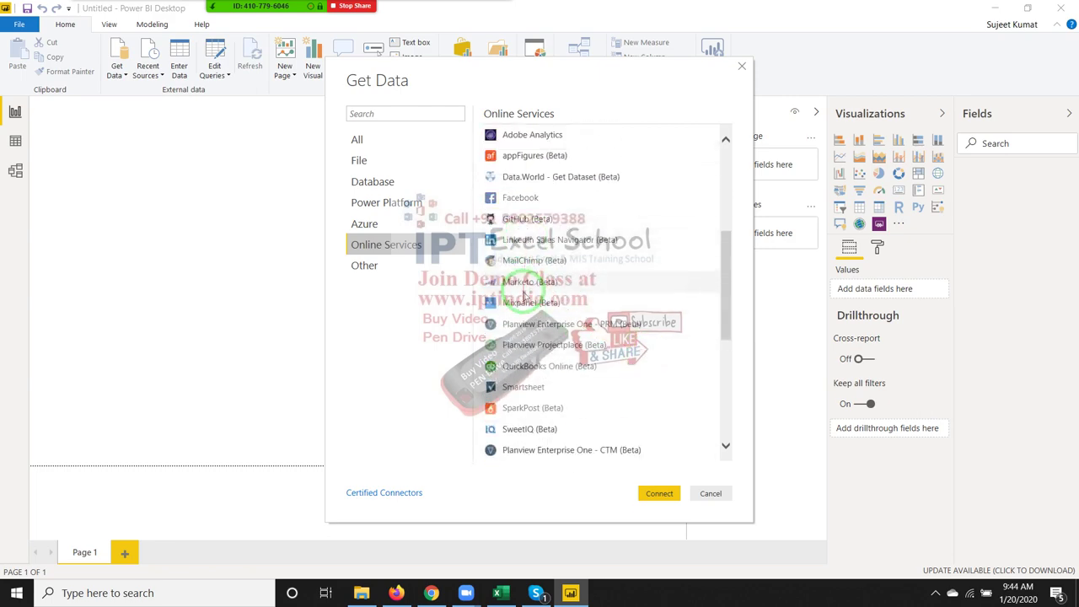
pyautogui.click(511, 200)
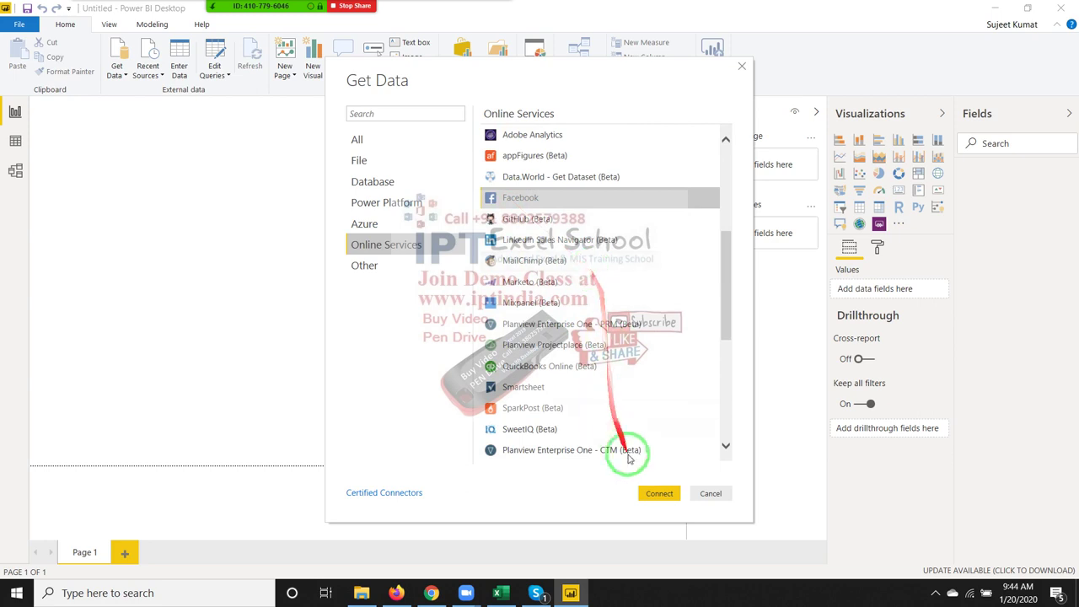
pyautogui.click(659, 494)
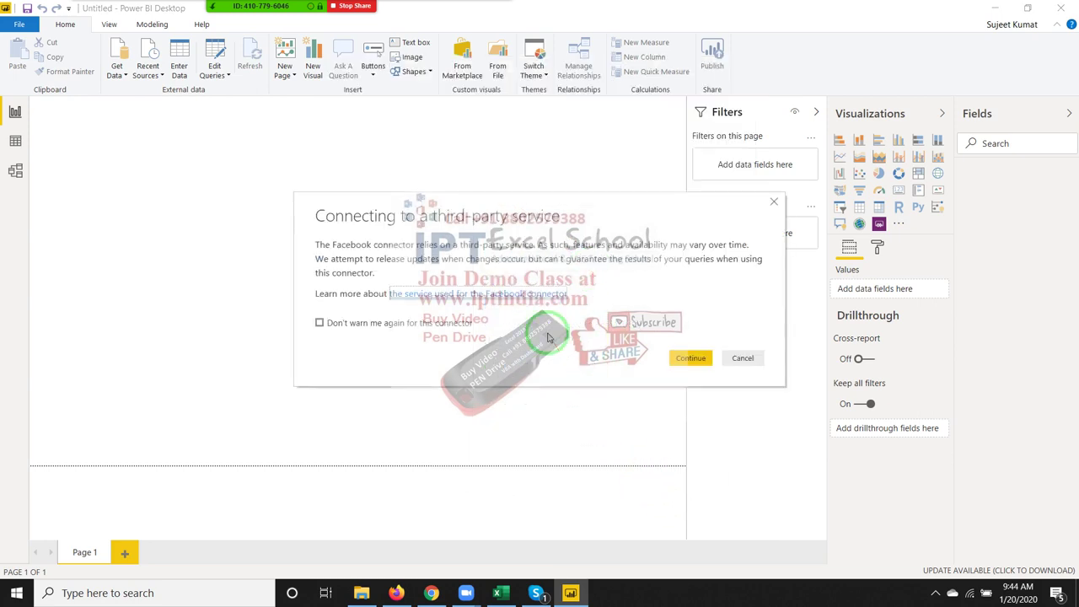
# Accept the warning, keep user 'me', choose the Posts connection, and load the preview
pyautogui.click(690, 359)
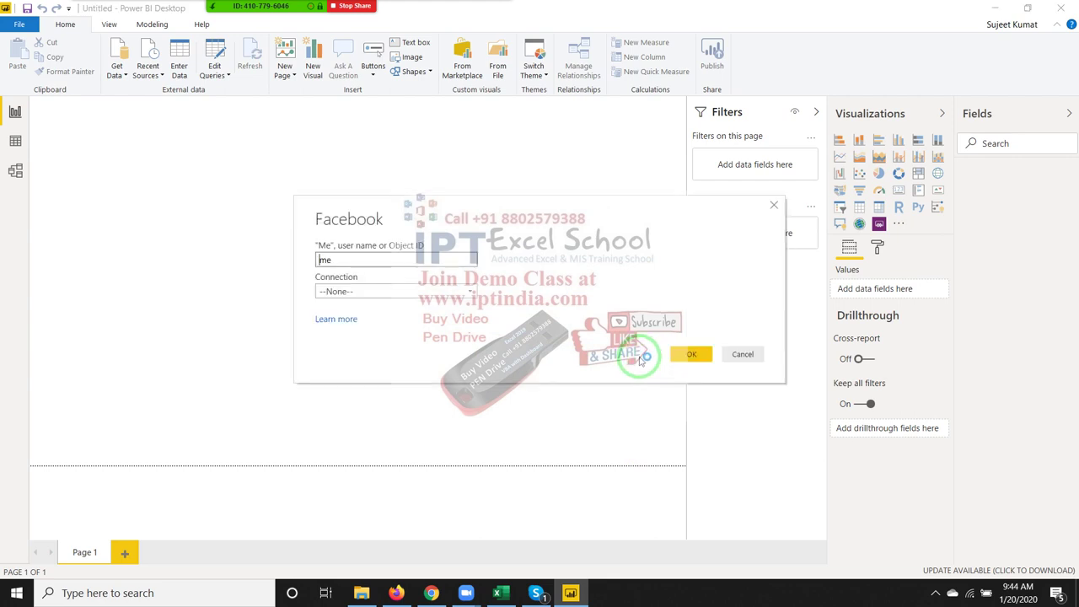
pyautogui.moveTo(582, 205); pyautogui.dragTo(467, 204)
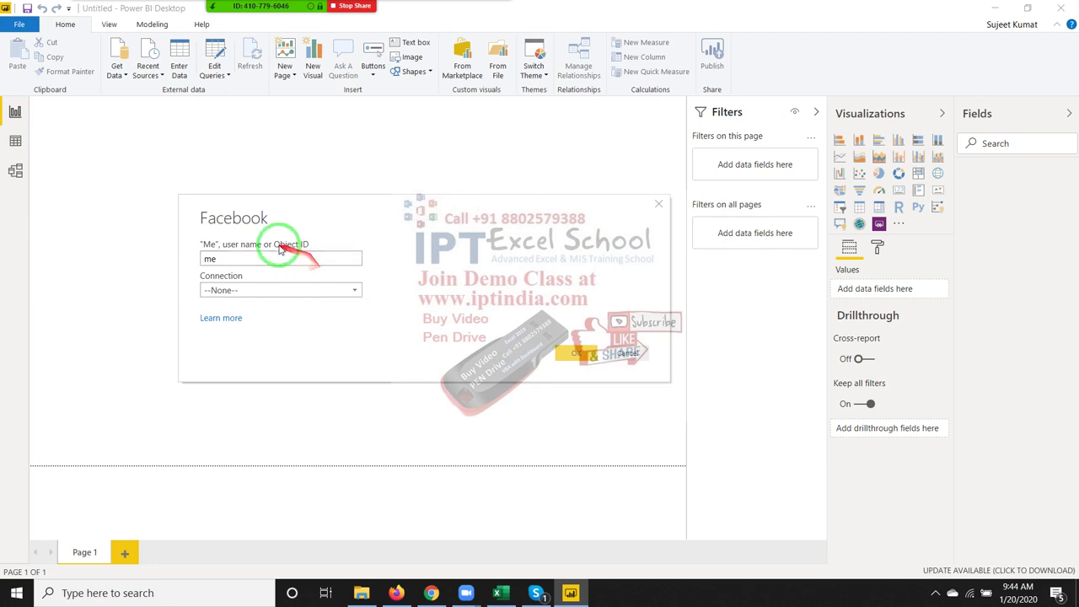
pyautogui.click(215, 262)
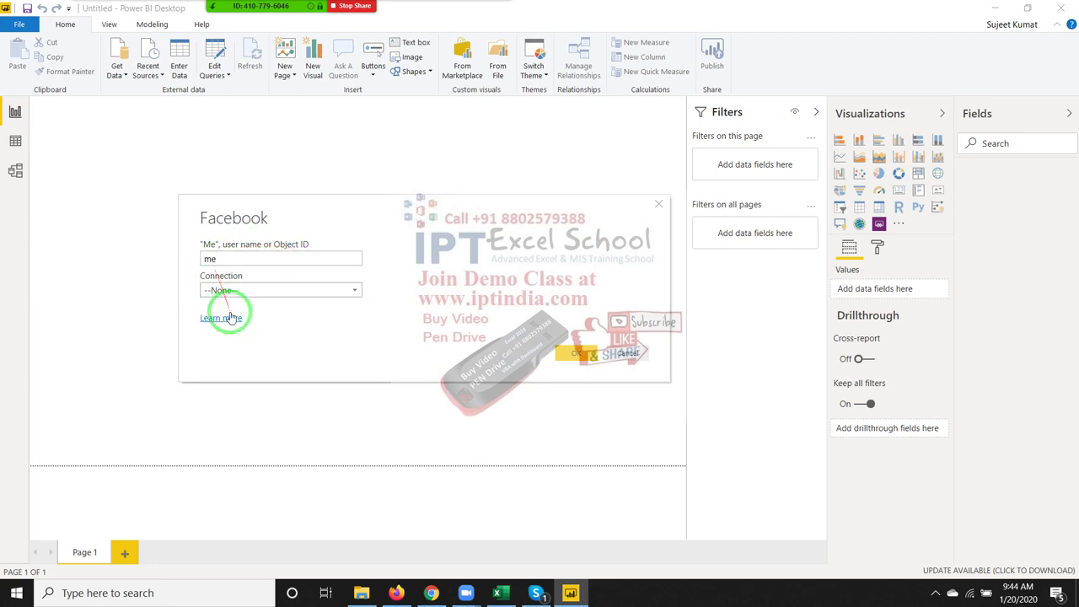
pyautogui.click(230, 292)
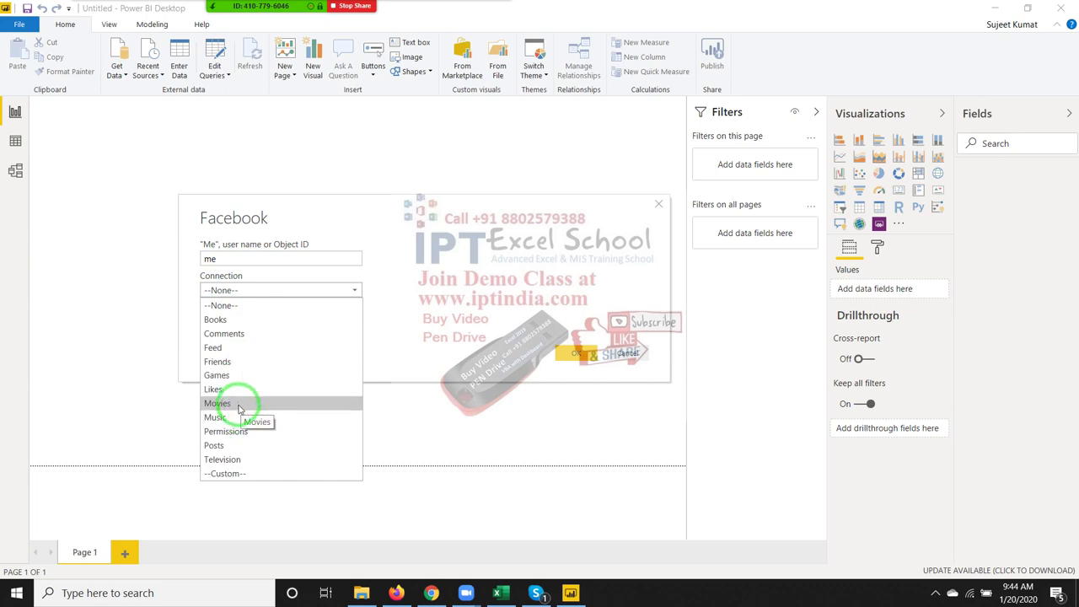
pyautogui.click(253, 447)
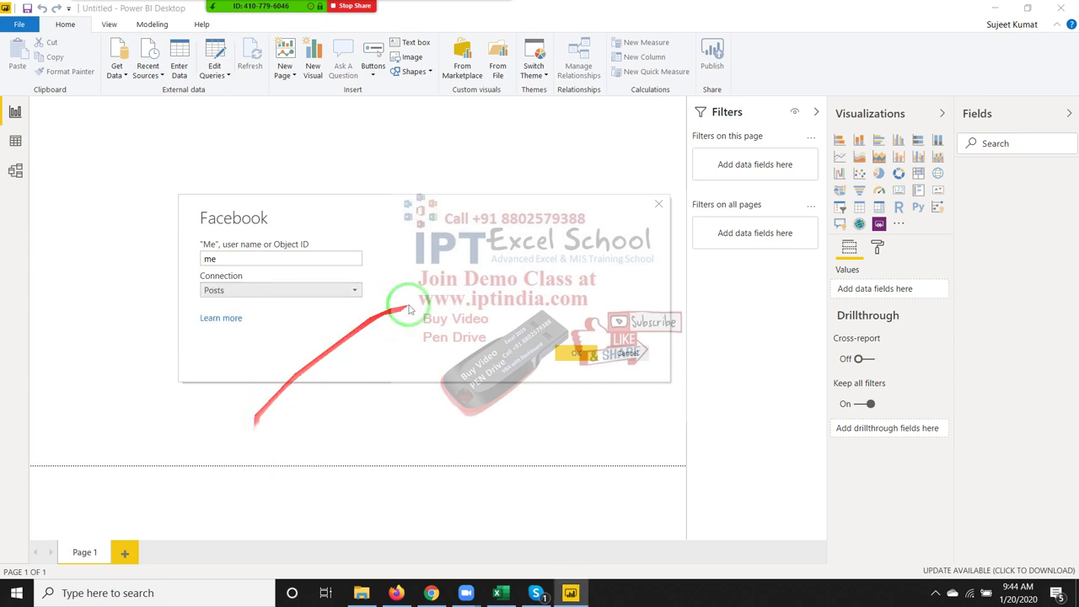
pyautogui.click(579, 356)
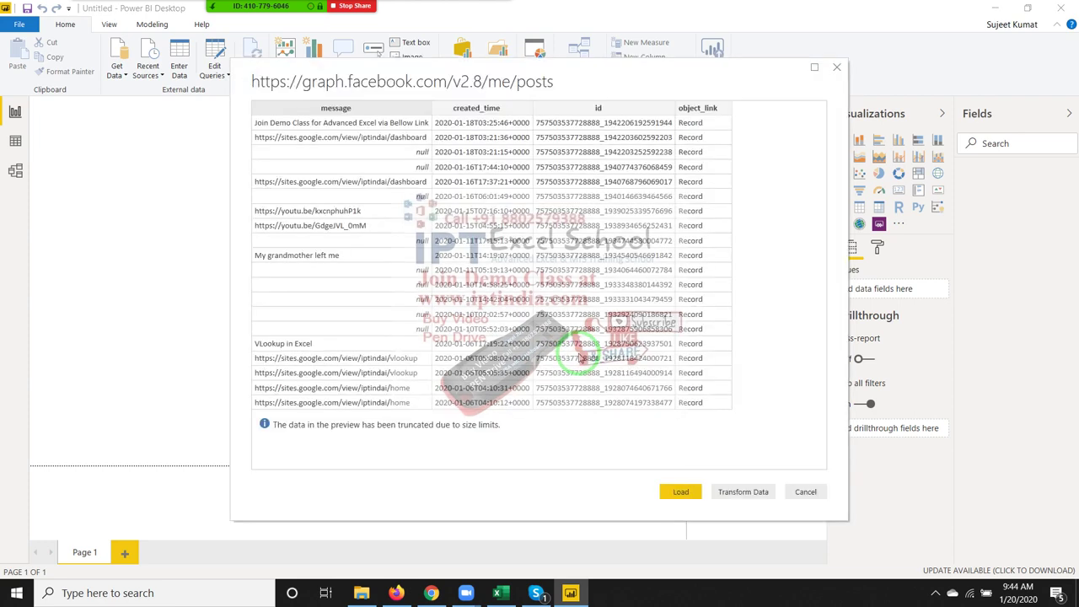
pyautogui.click(680, 492)
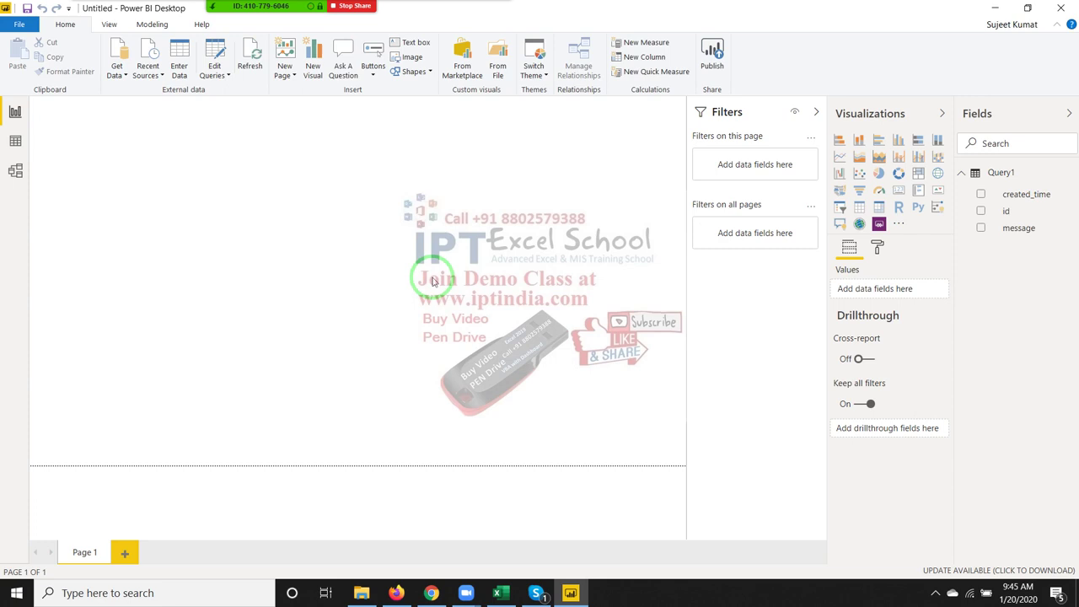
# Select the message field of Query1 in the Fields pane
pyautogui.click(1022, 229)
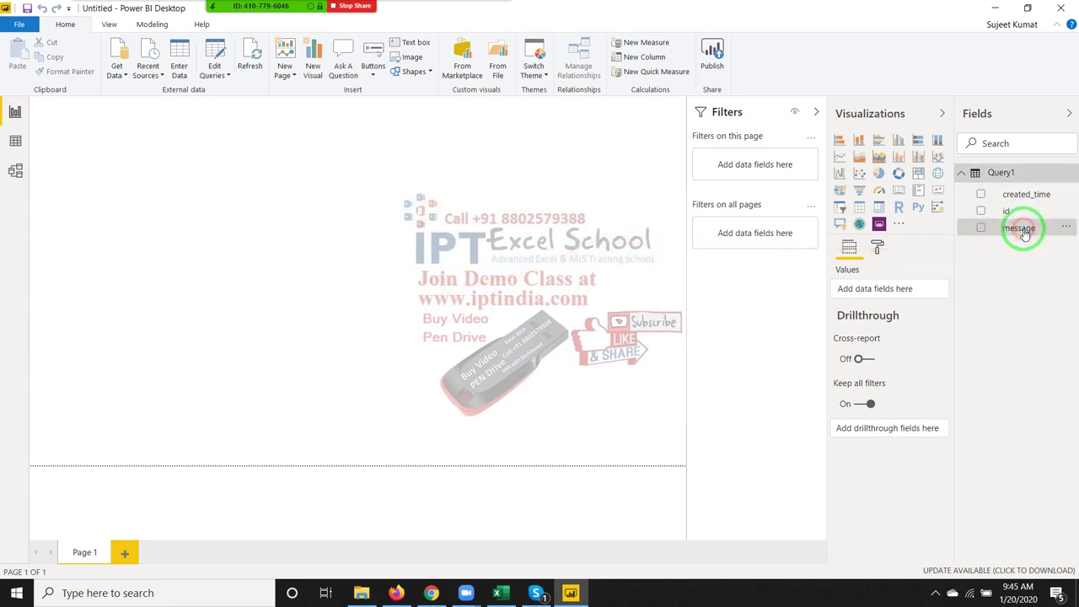
pyautogui.click(15, 142)
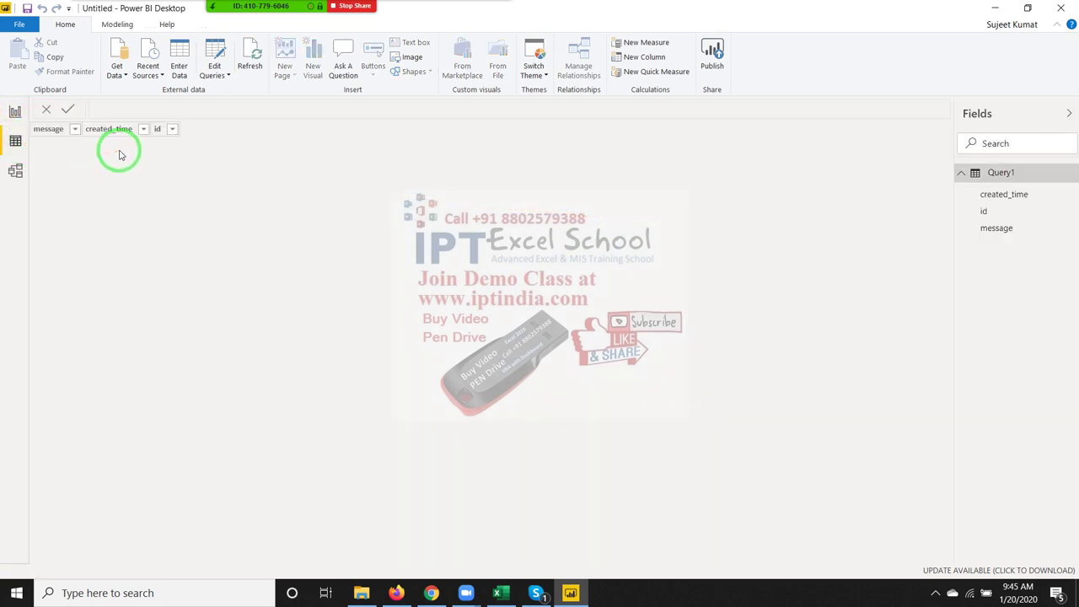
pyautogui.click(92, 132)
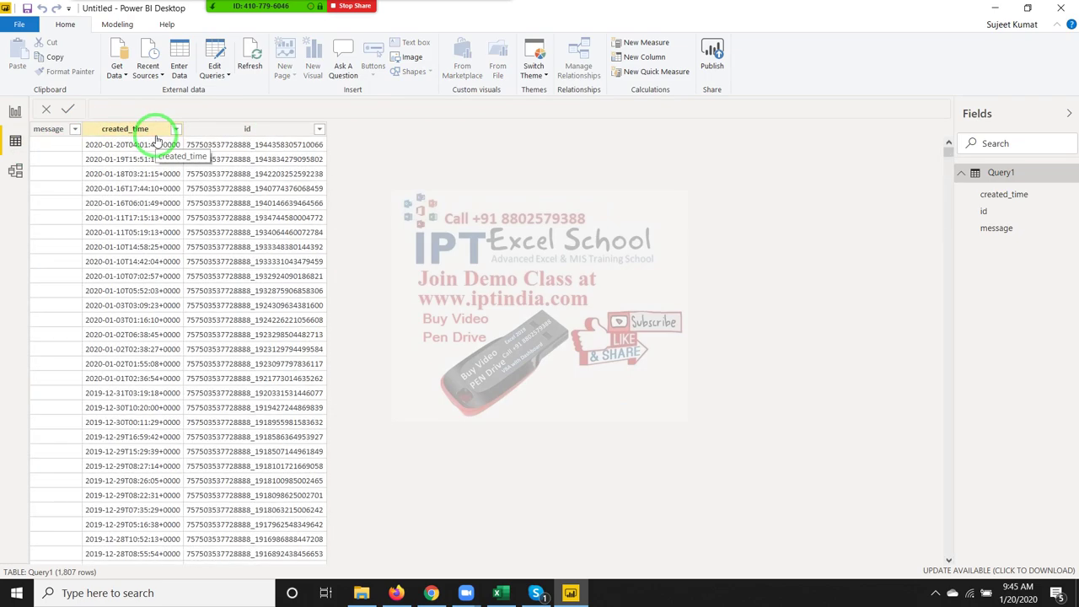
pyautogui.click(215, 150)
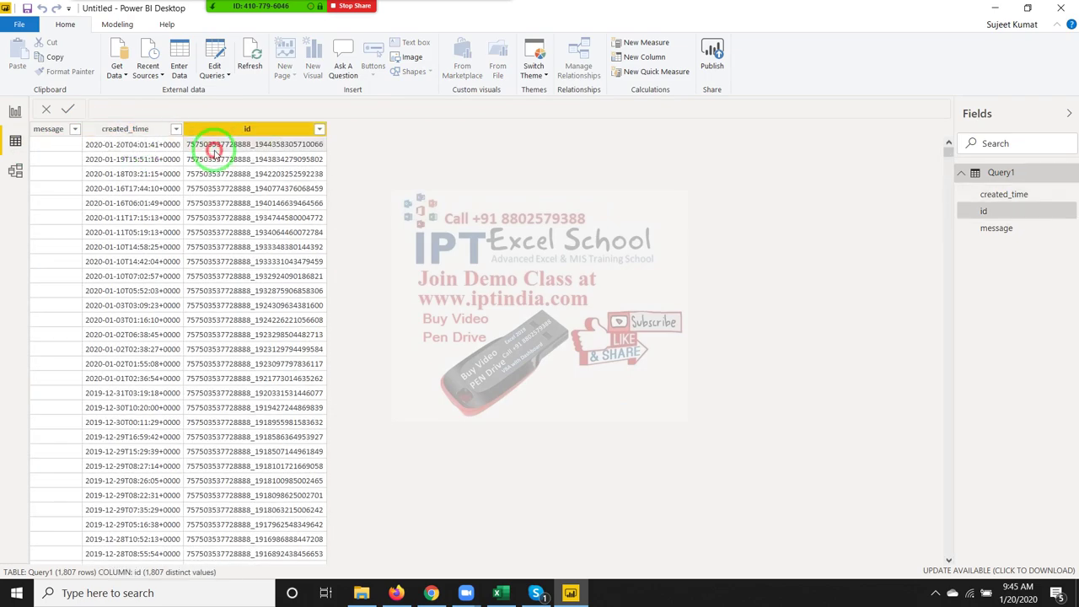
pyautogui.scroll(-15, 93, 392)
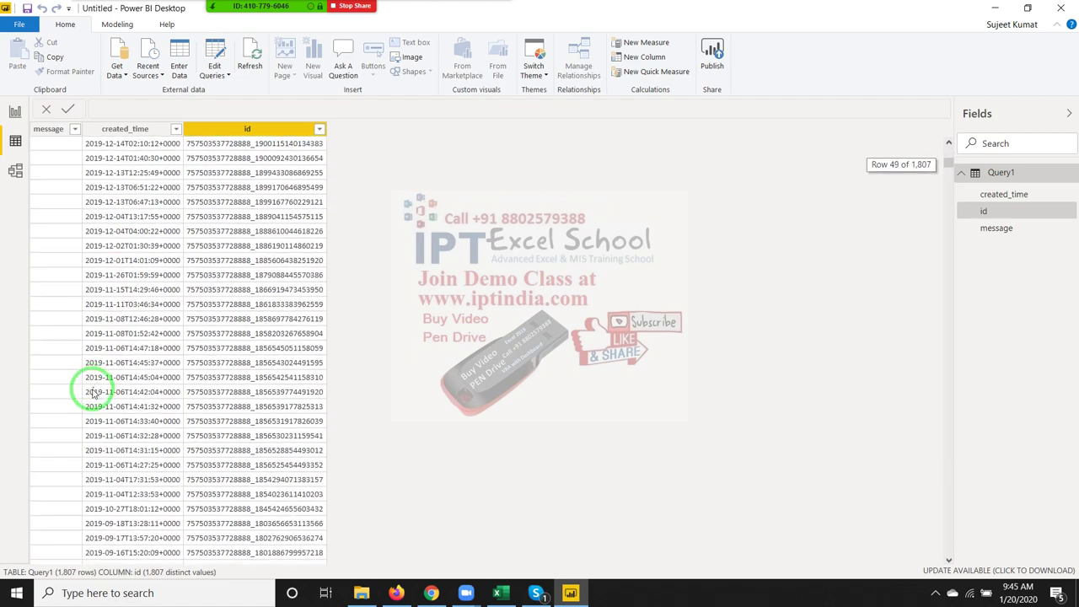
pyautogui.scroll(-15, 93, 392)
pyautogui.scroll(-15, 93, 392)
pyautogui.scroll(-10, 93, 392)
pyautogui.scroll(-7, 93, 392)
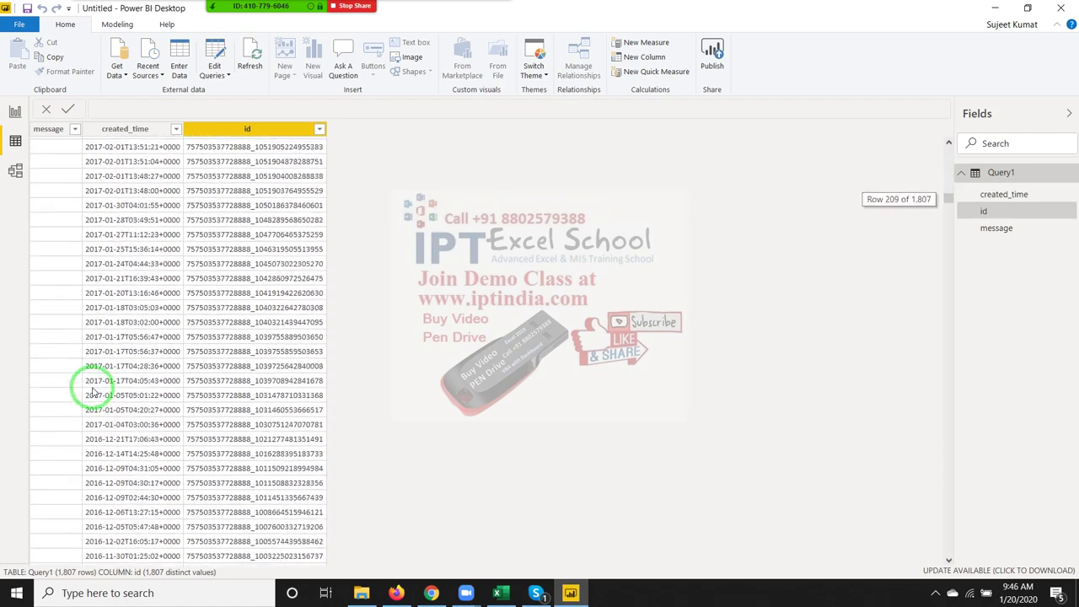
pyautogui.scroll(5, 81, 388)
pyautogui.scroll(15, 42, 355)
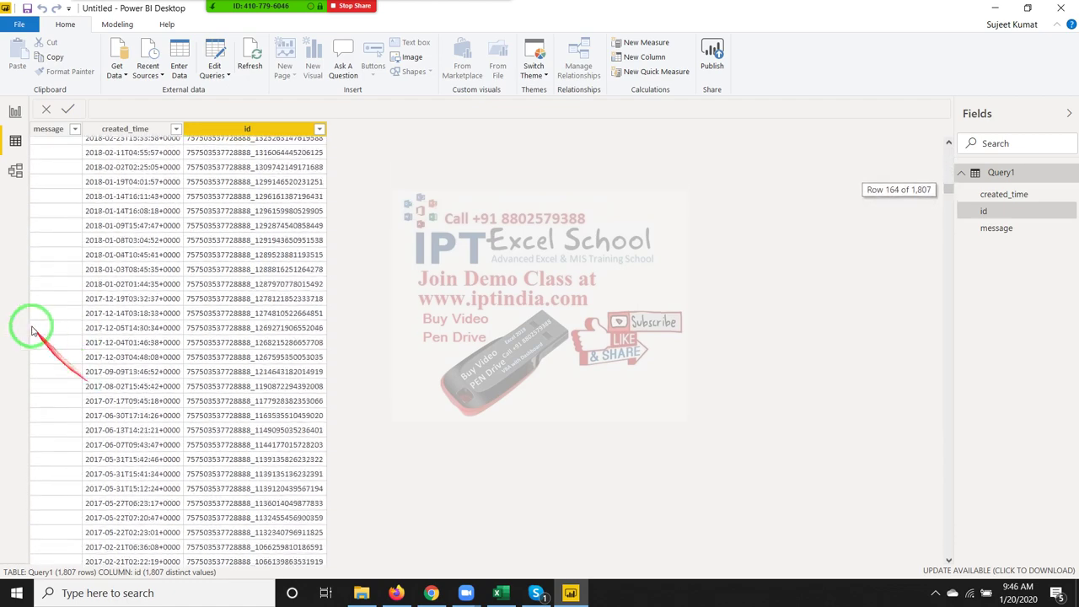
pyautogui.click(15, 112)
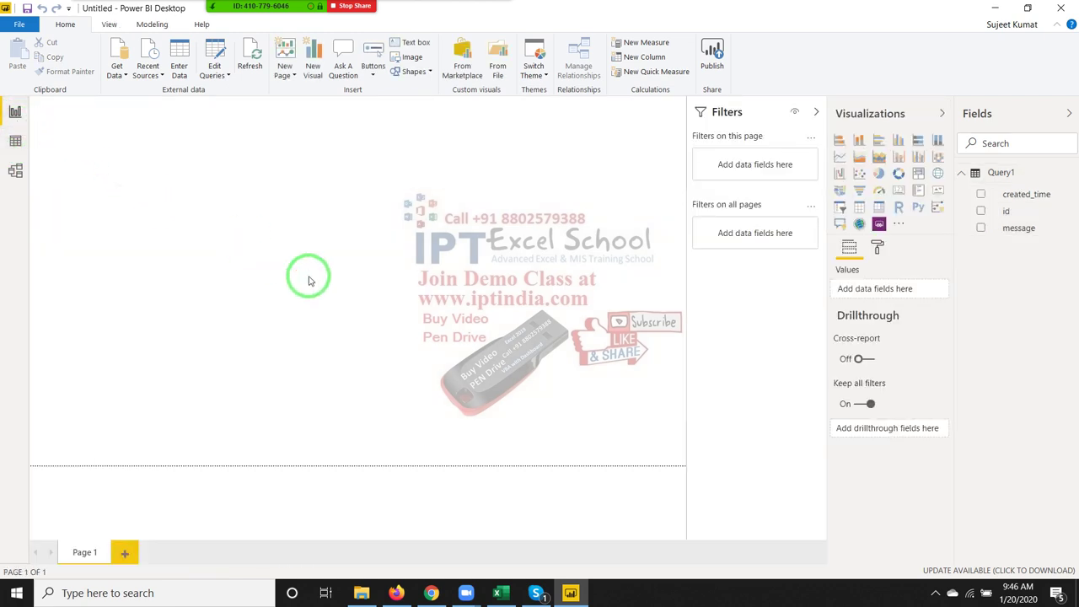
# Start an Excel import, browse to the New folder and open the DD workbook
pyautogui.click(122, 80)
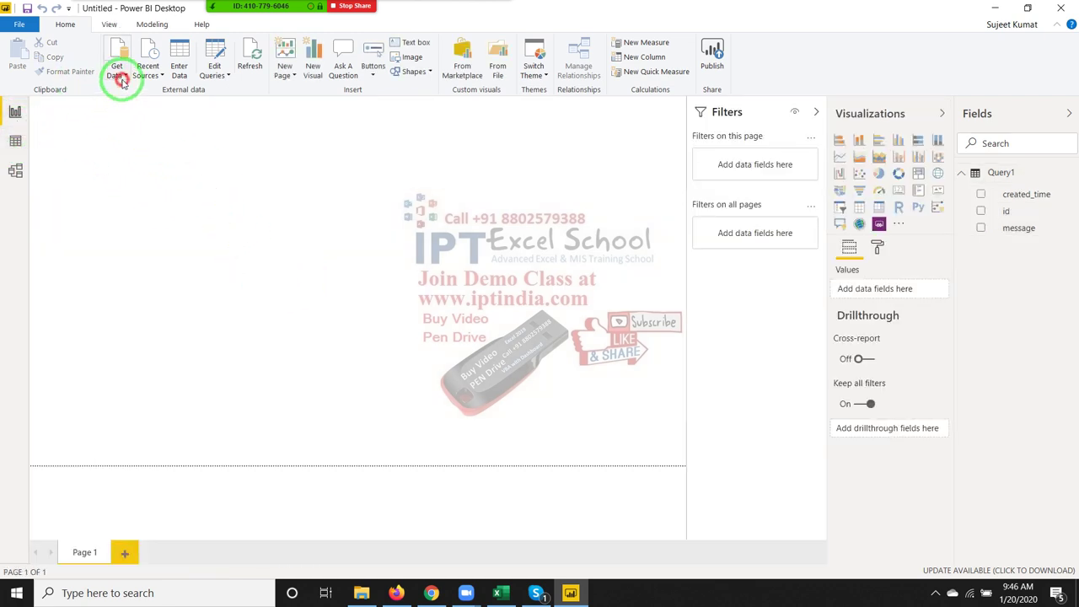
pyautogui.click(137, 110)
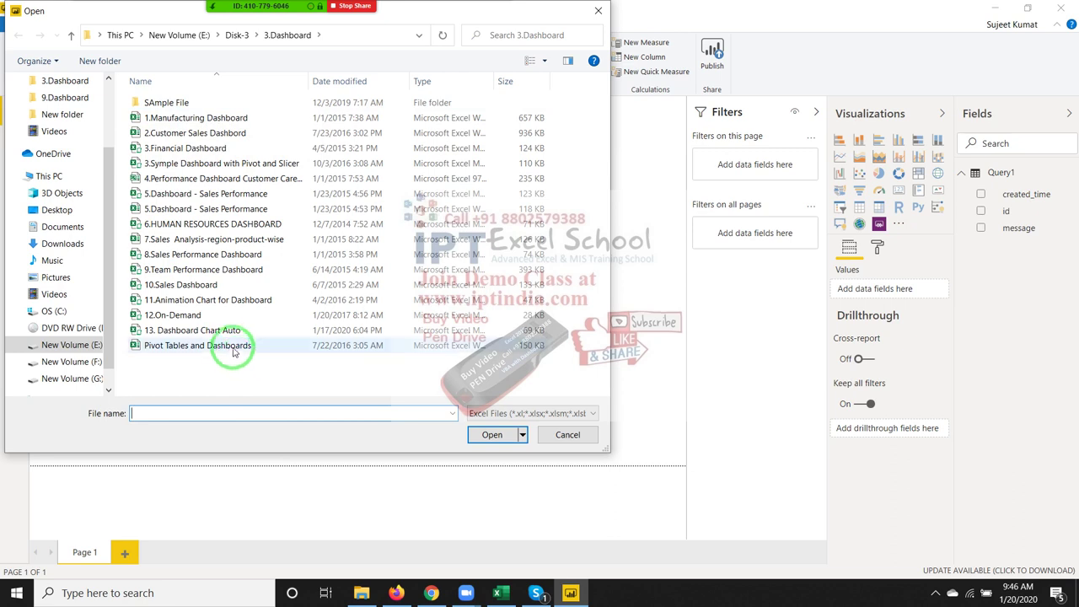
pyautogui.moveTo(52, 153)
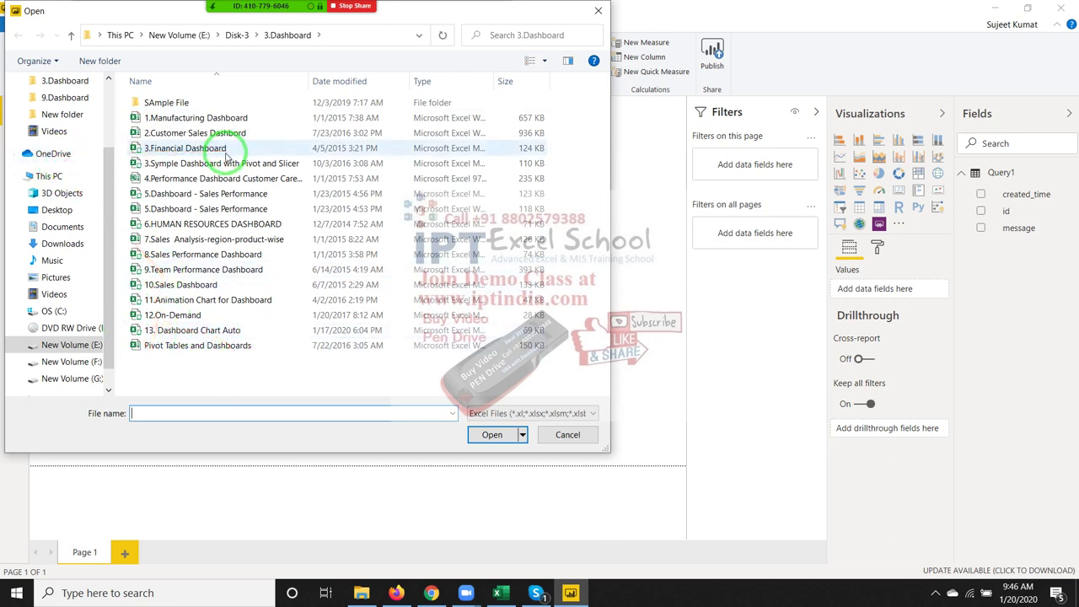
pyautogui.click(211, 226)
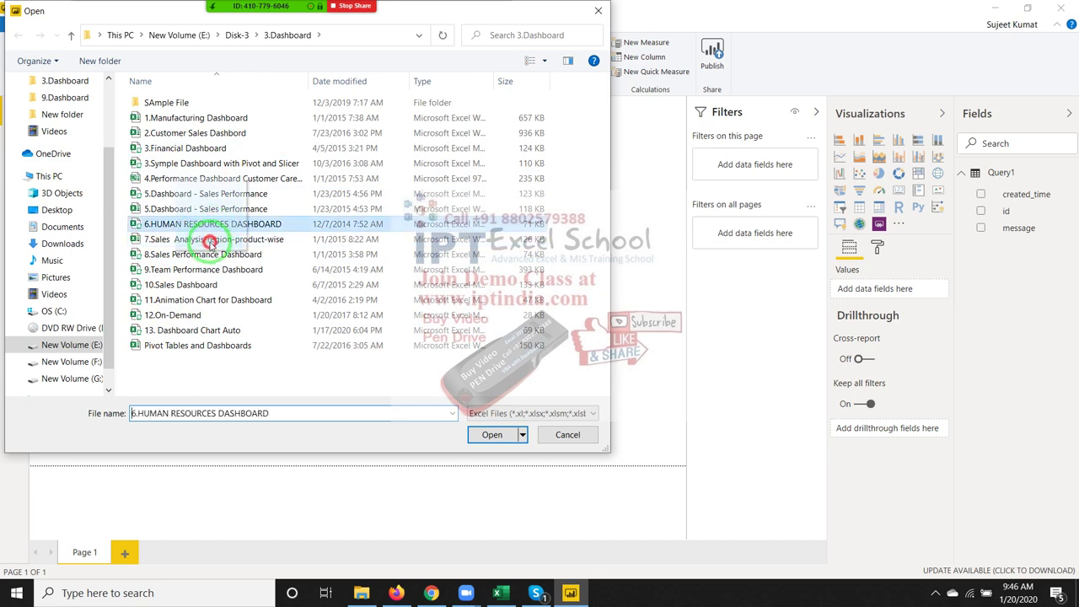
pyautogui.click(64, 114)
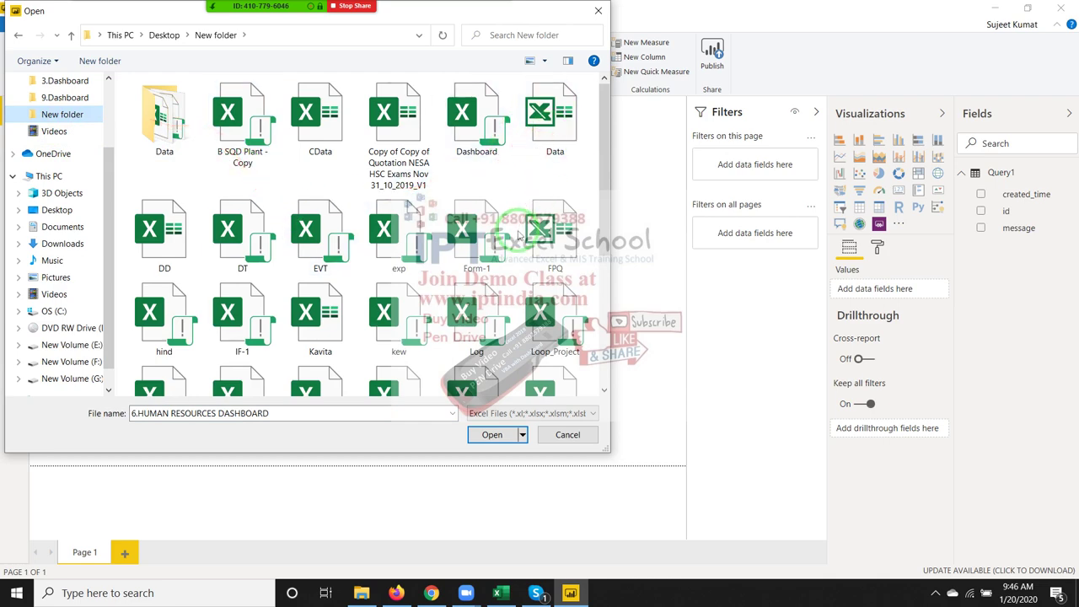
pyautogui.scroll(-1, 396, 202)
pyautogui.doubleClick(173, 114)
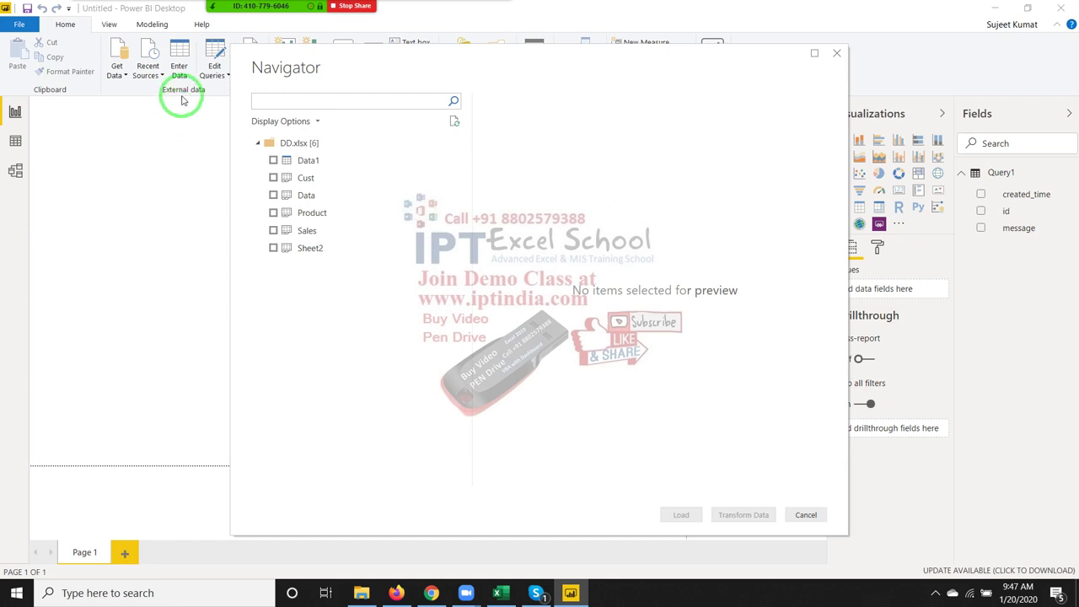
# Preview and tick the Data1 sheet in Navigator, then load it
pyautogui.click(305, 176)
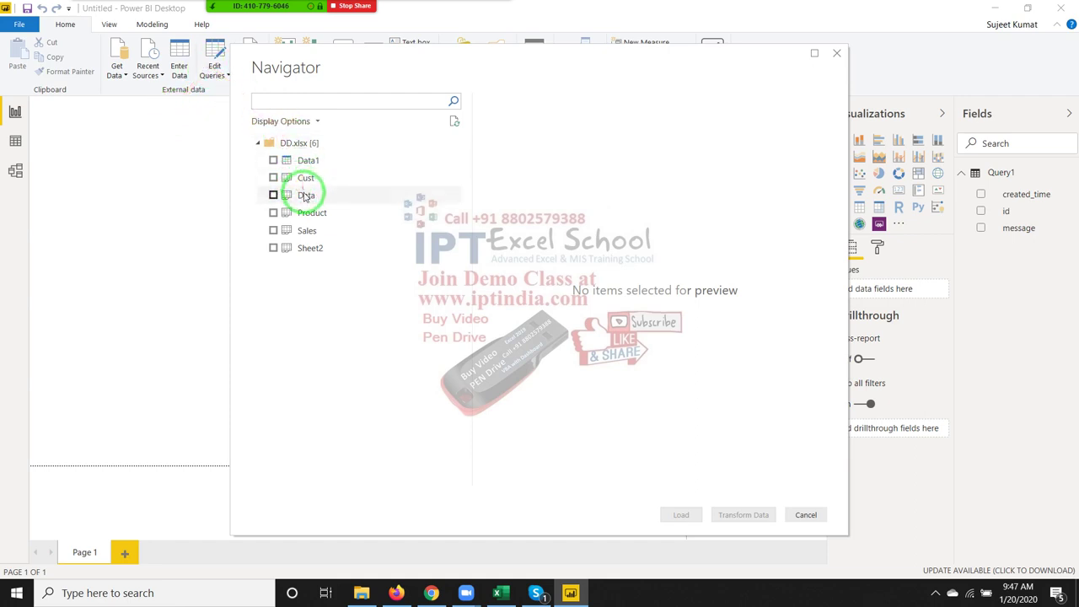
pyautogui.click(302, 161)
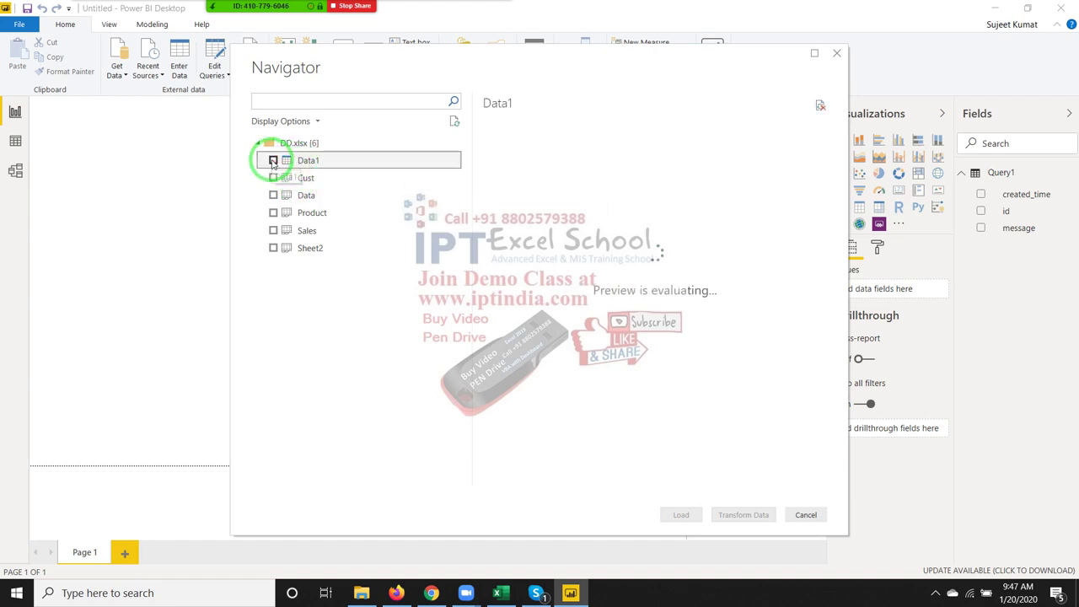
pyautogui.click(274, 160)
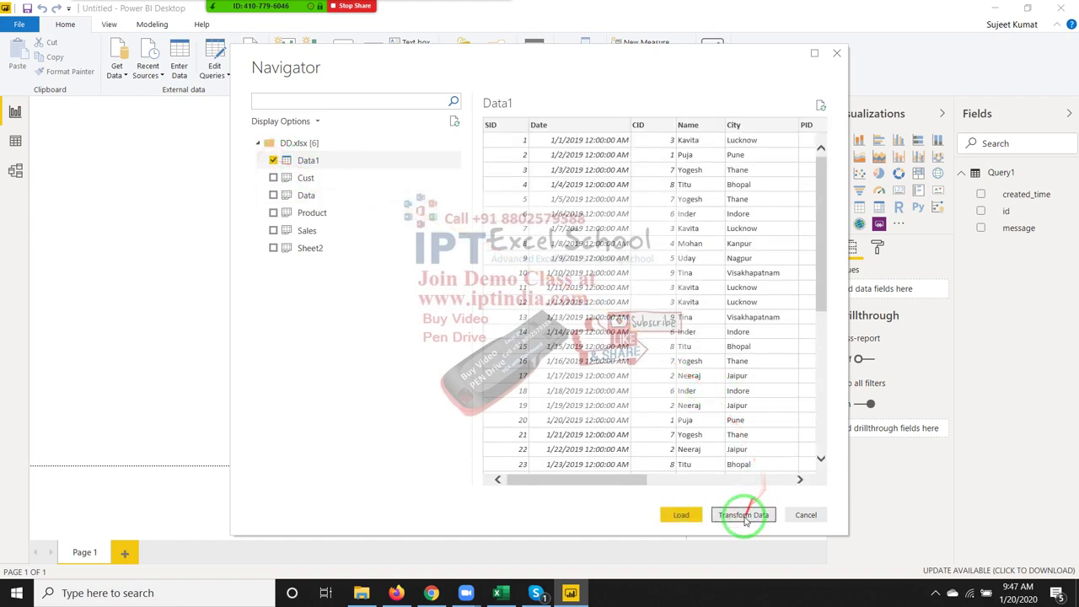
pyautogui.click(683, 514)
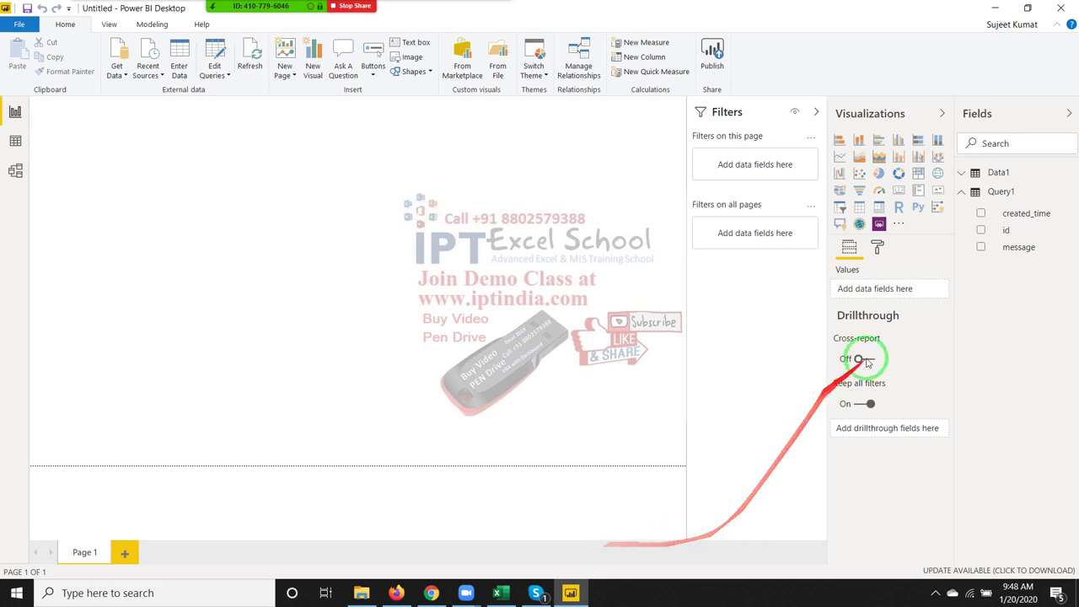
# Collapse Query1, then view the table rows and the model diagram with Query1 and Data1
pyautogui.click(963, 192)
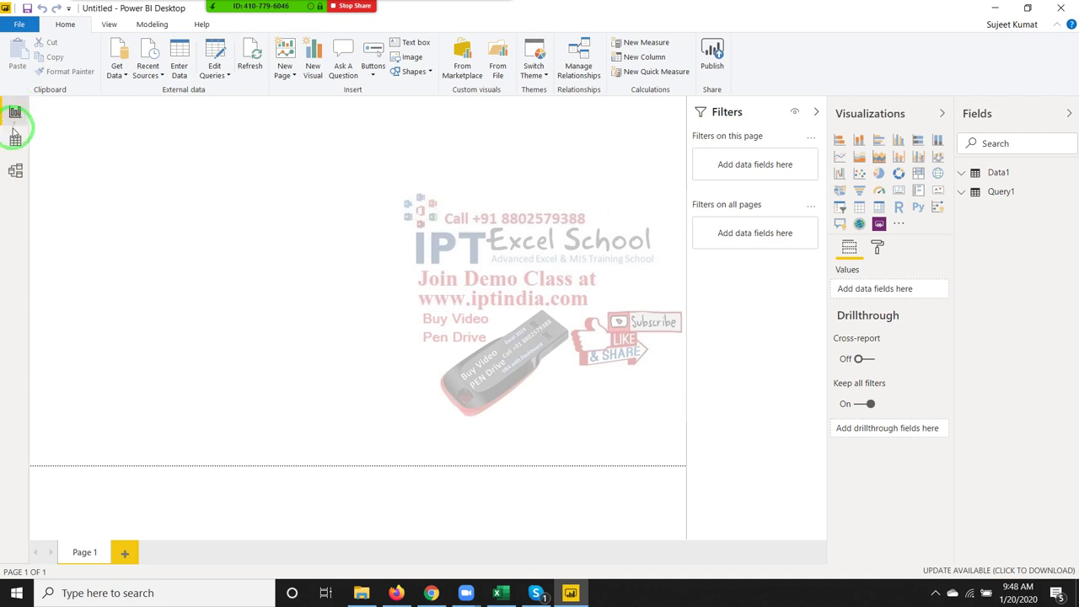
pyautogui.click(16, 141)
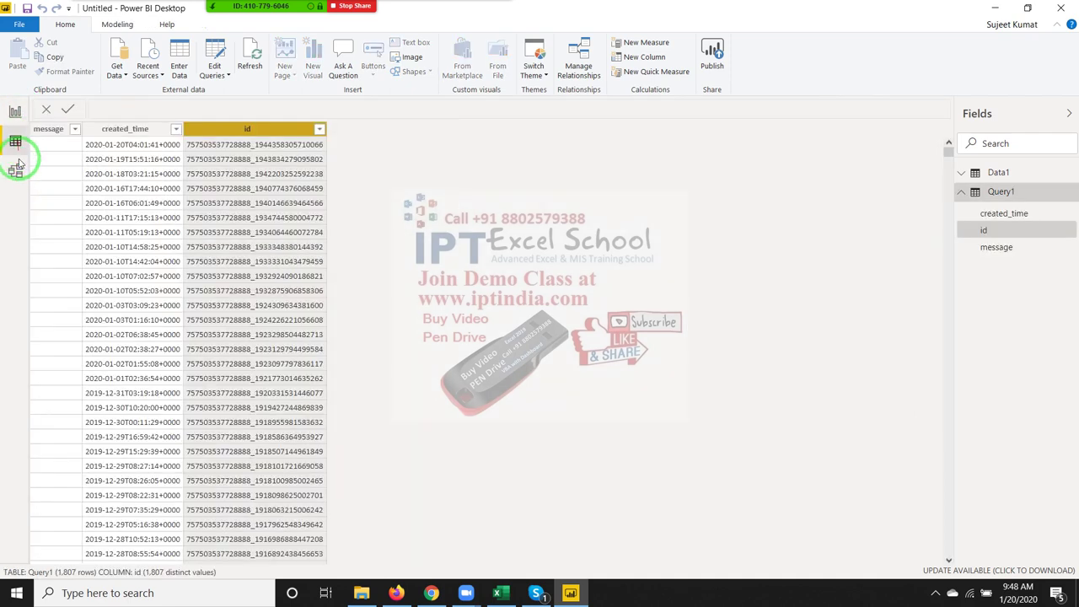
pyautogui.click(16, 171)
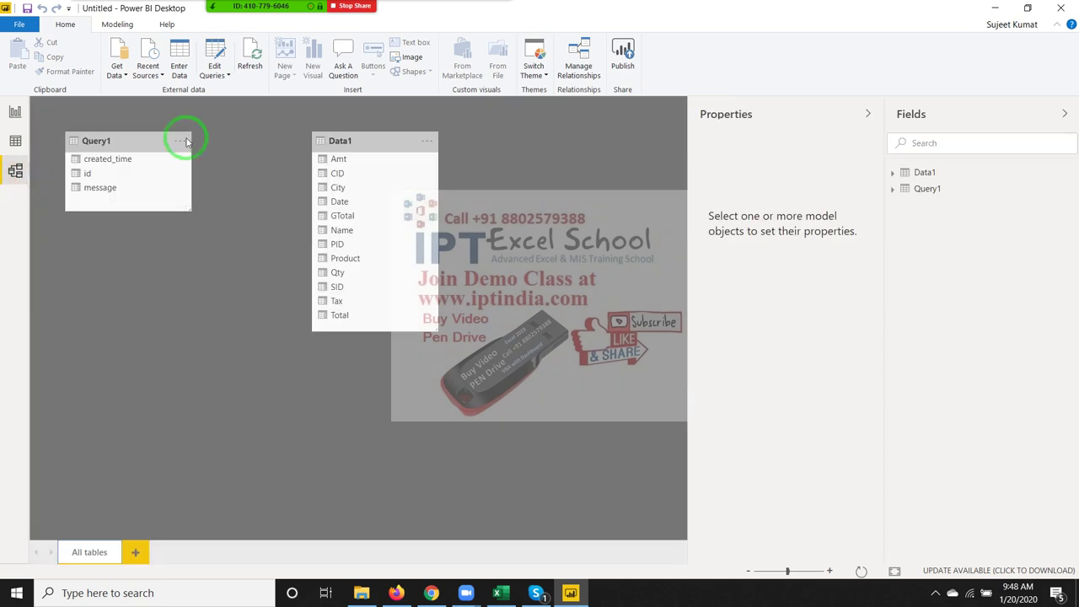
# Delete the Query1 table from the data model
pyautogui.moveTo(126, 158)
pyautogui.mouseDown()
pyautogui.moveTo(362, 145)
pyautogui.moveTo(292, 149)
pyautogui.mouseUp()
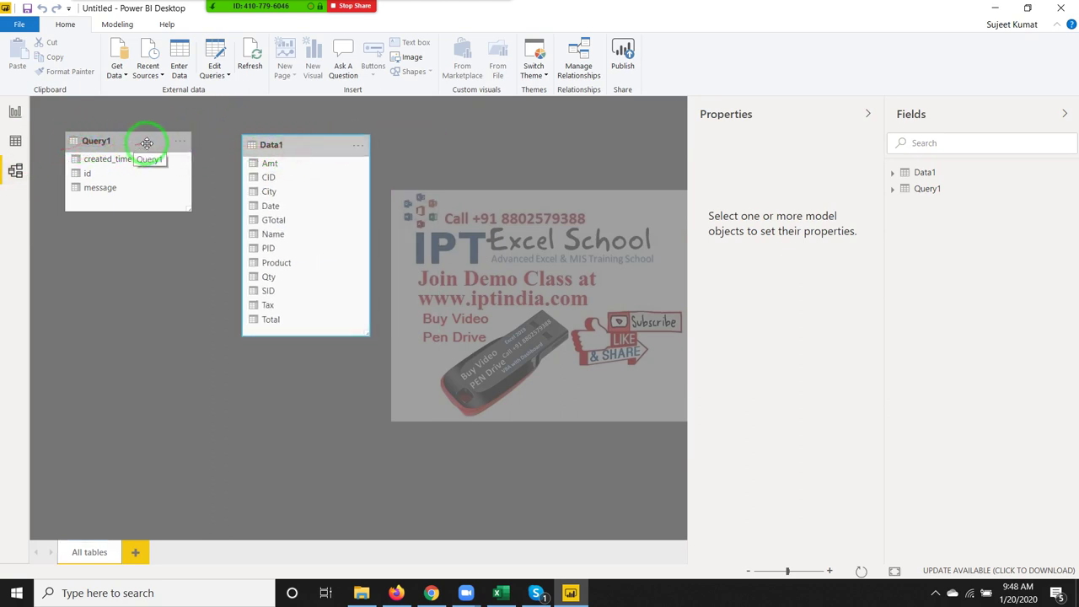
pyautogui.rightClick(182, 150)
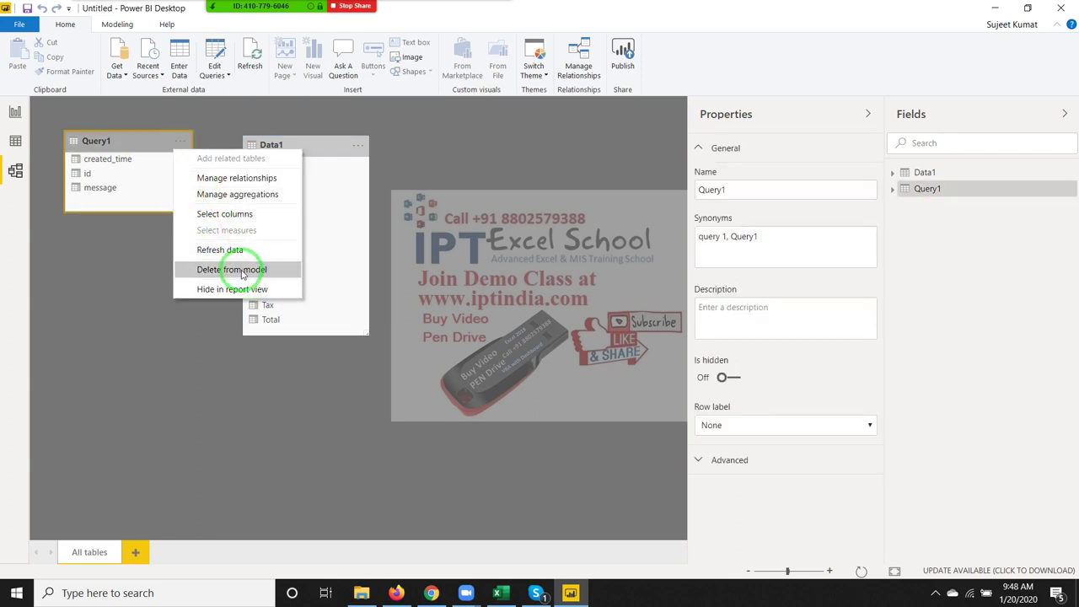
pyautogui.click(242, 270)
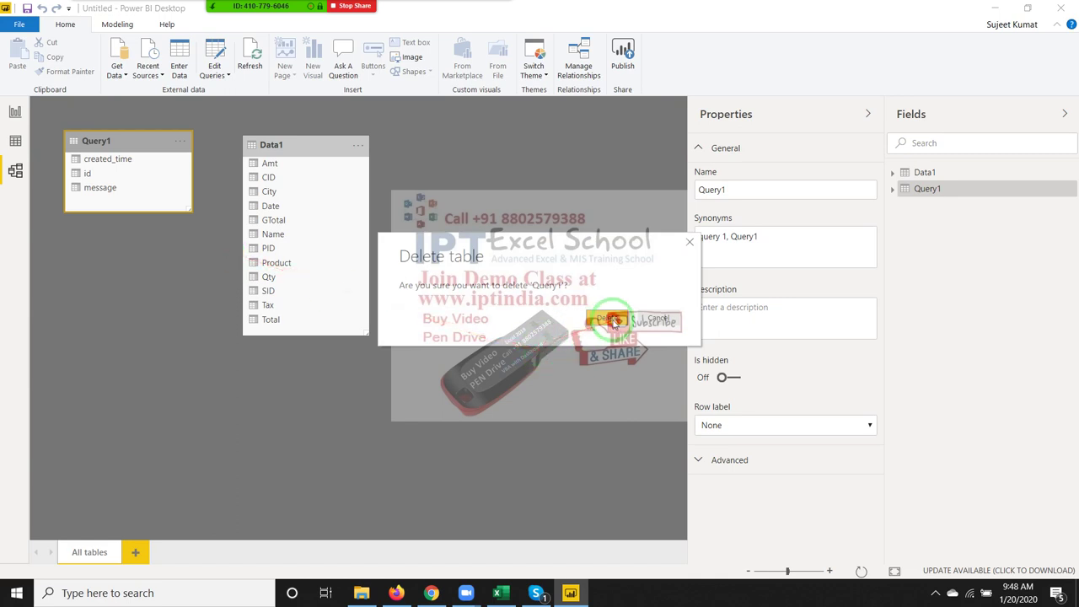
pyautogui.click(613, 320)
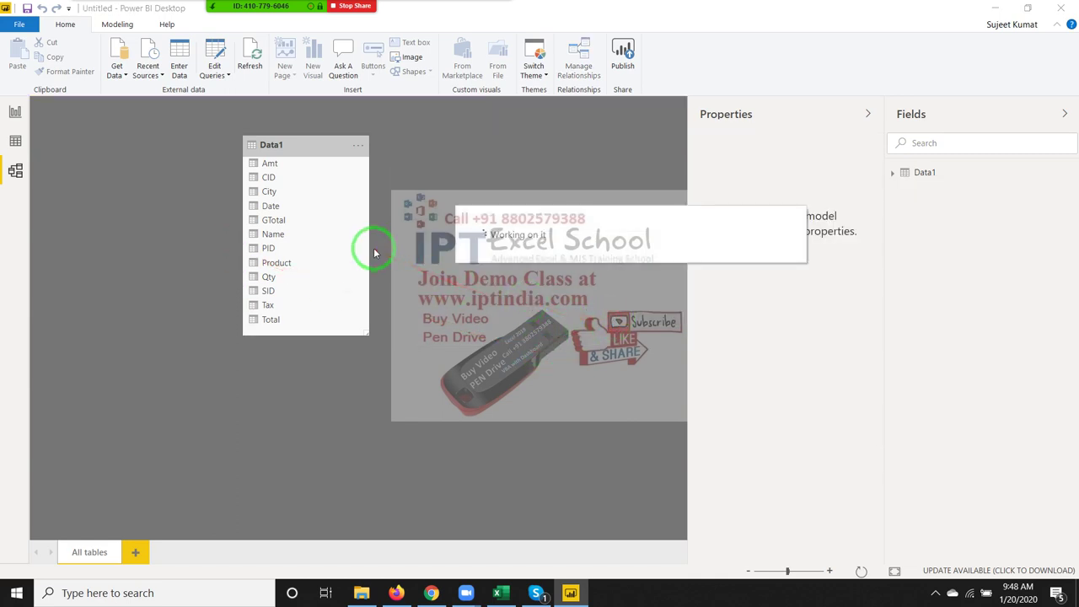
# Move the Data1 card left, switch between Data and Model views, ending on Report view
pyautogui.click(273, 145)
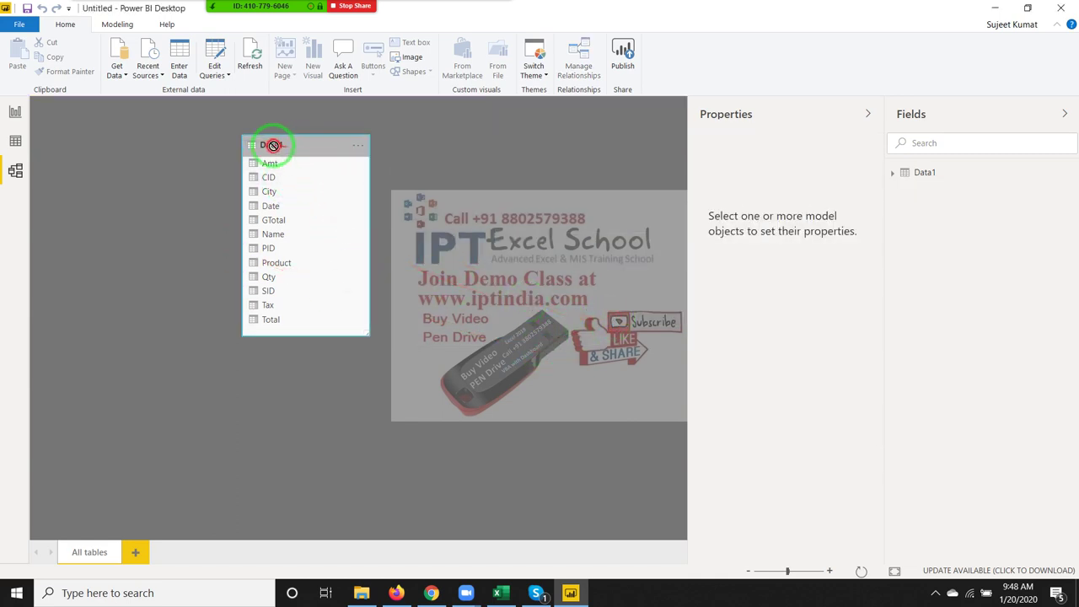
pyautogui.moveTo(274, 145); pyautogui.dragTo(127, 143)
pyautogui.click(15, 141)
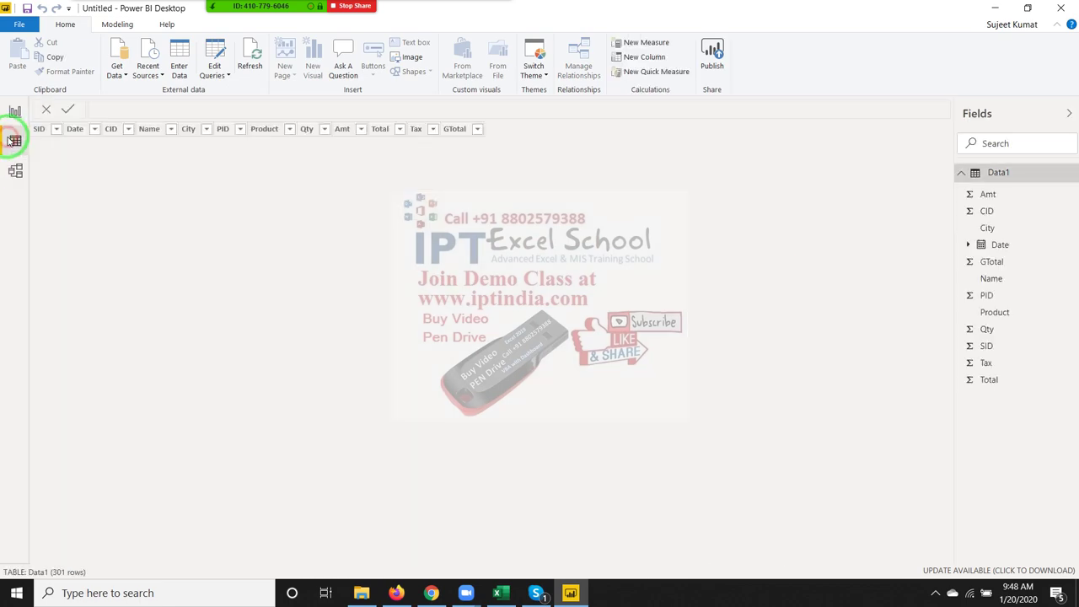
pyautogui.click(15, 112)
pyautogui.click(15, 141)
pyautogui.click(15, 164)
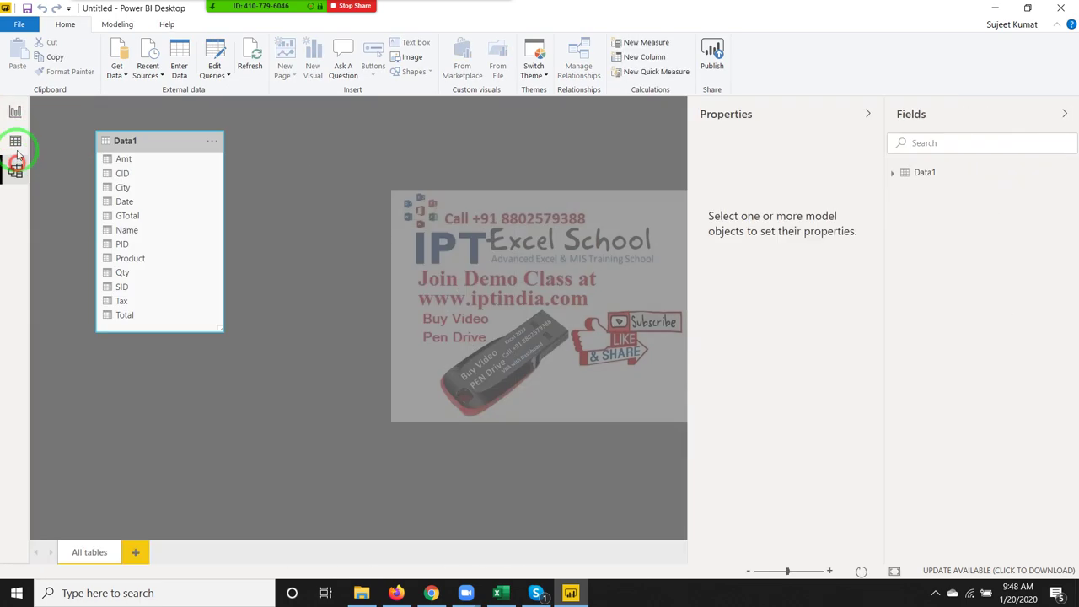
pyautogui.click(15, 141)
pyautogui.click(15, 112)
pyautogui.click(15, 140)
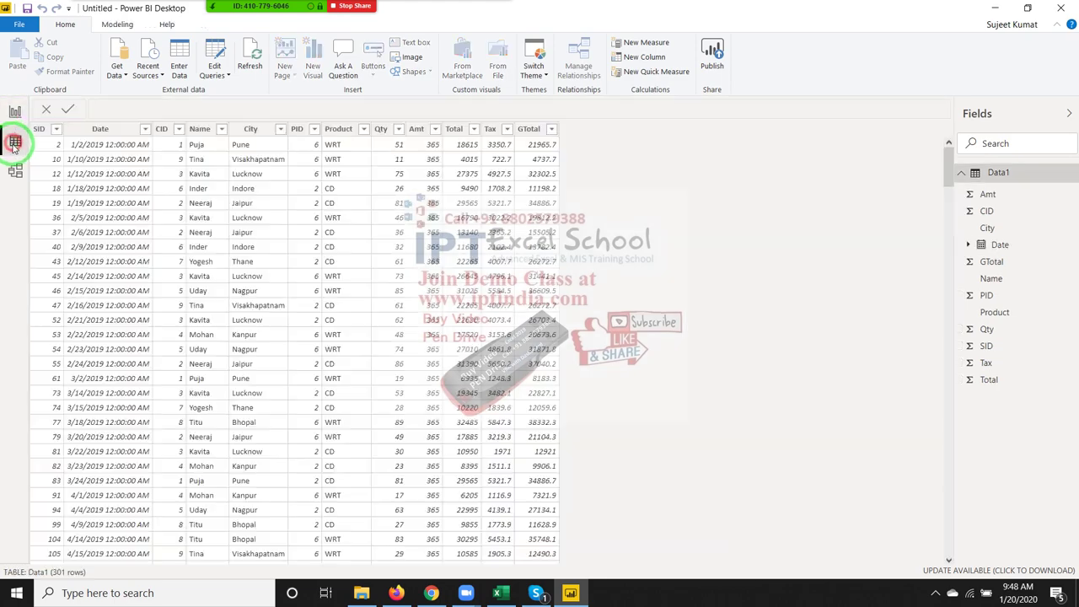
pyautogui.click(15, 167)
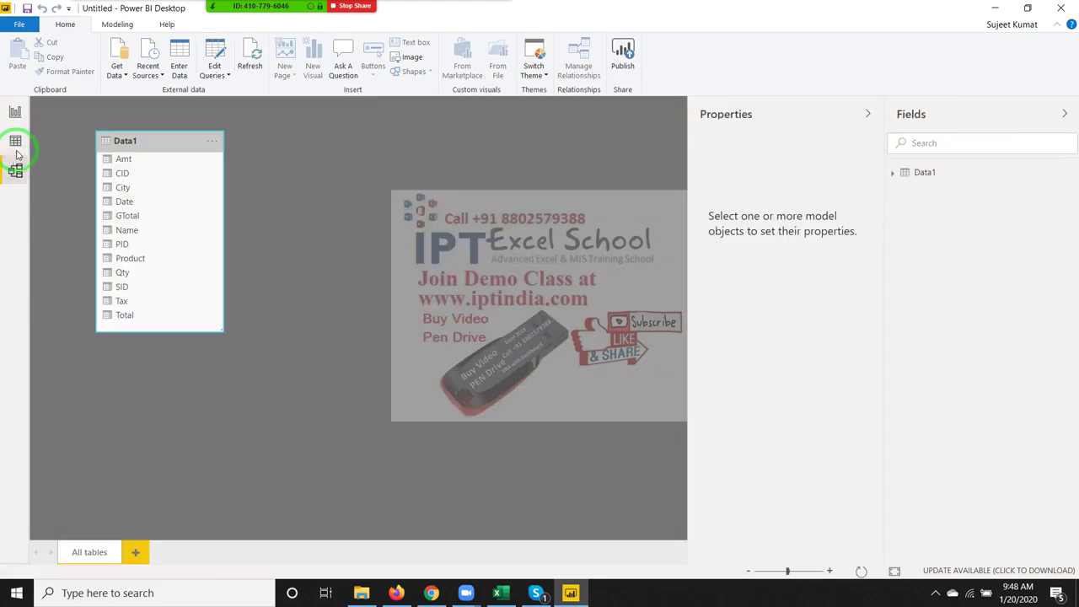
pyautogui.click(15, 144)
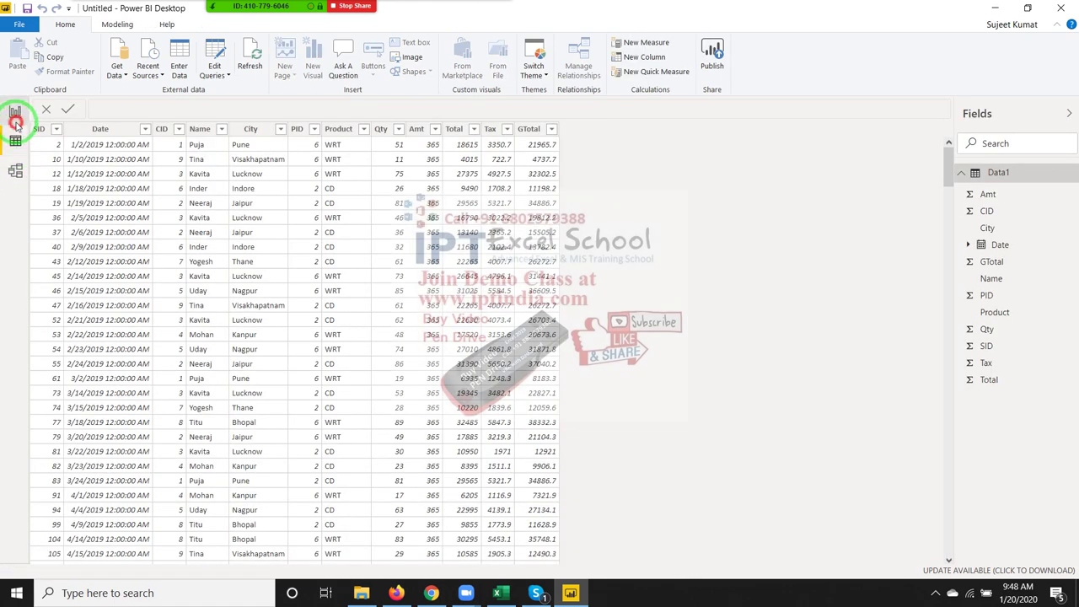
pyautogui.click(16, 118)
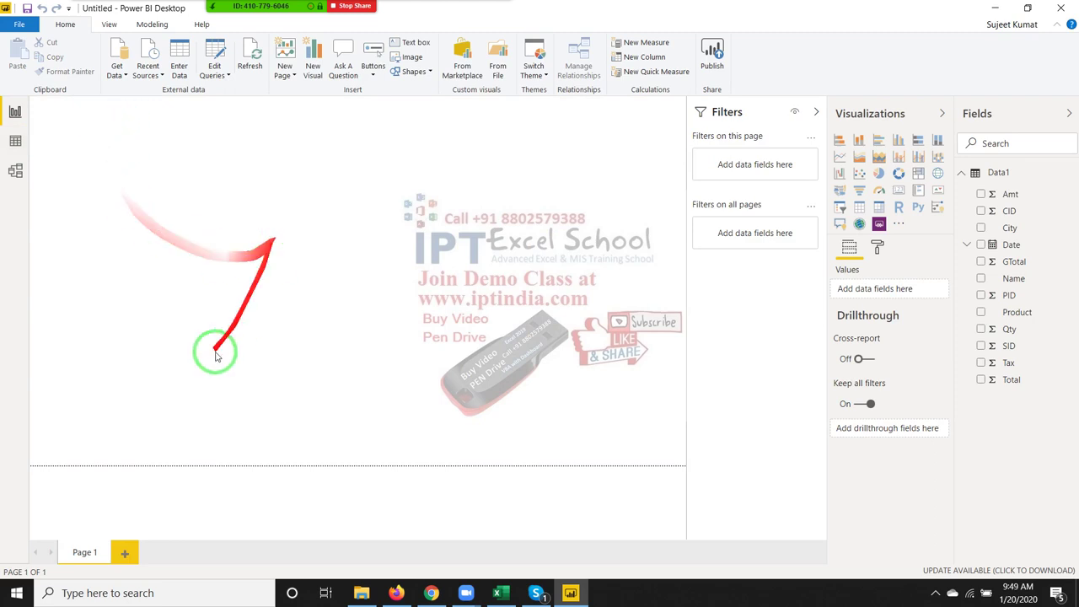
pyautogui.click(101, 474)
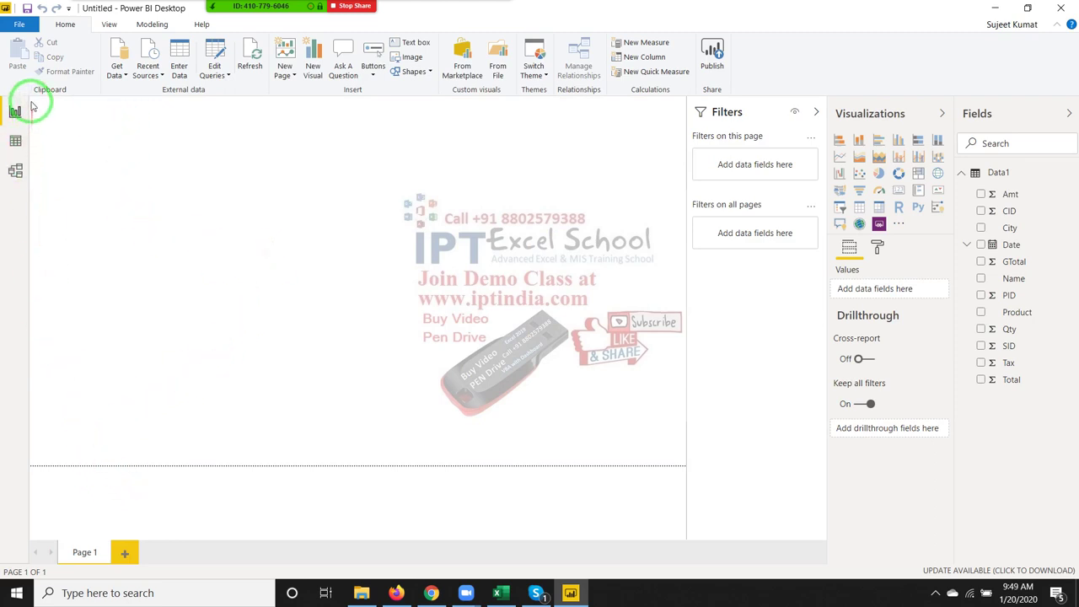
pyautogui.click(111, 496)
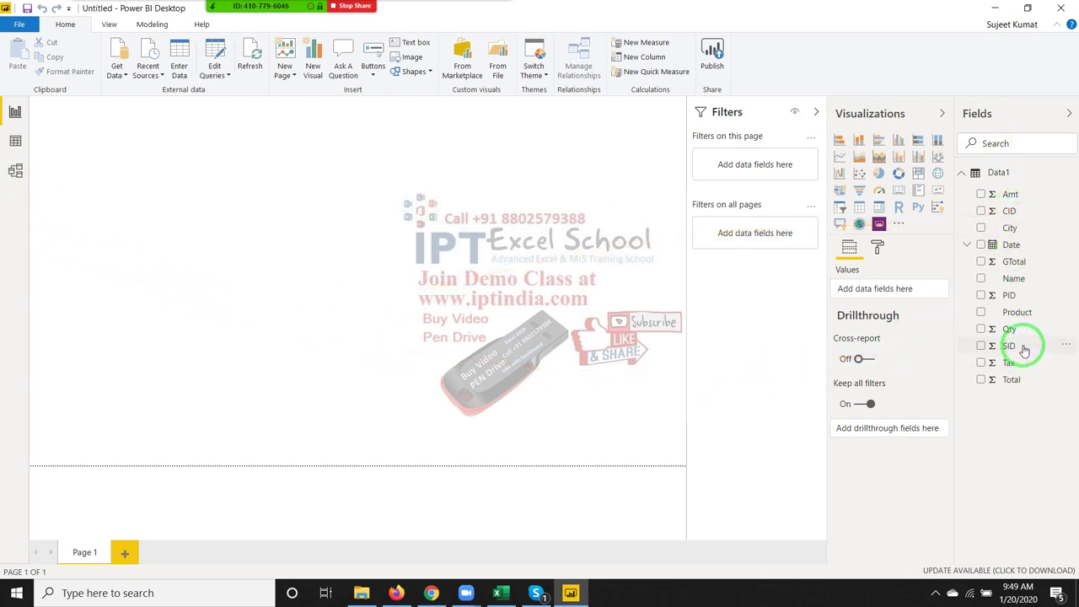
# Place Qty on the canvas and change the visual to a gauge reading 15K
pyautogui.moveTo(1018, 335); pyautogui.dragTo(129, 144)
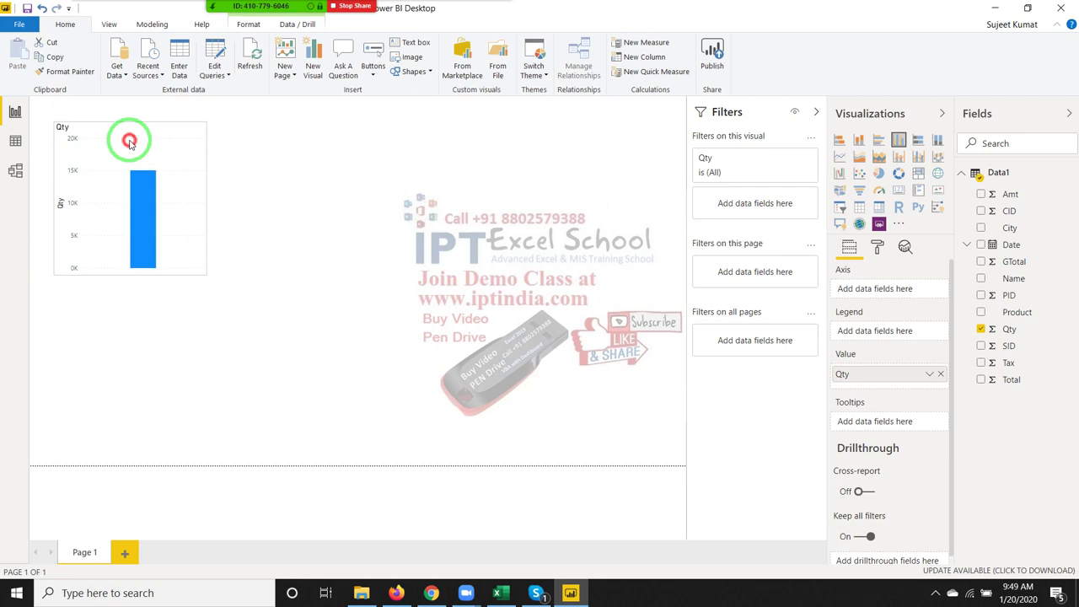
pyautogui.click(879, 193)
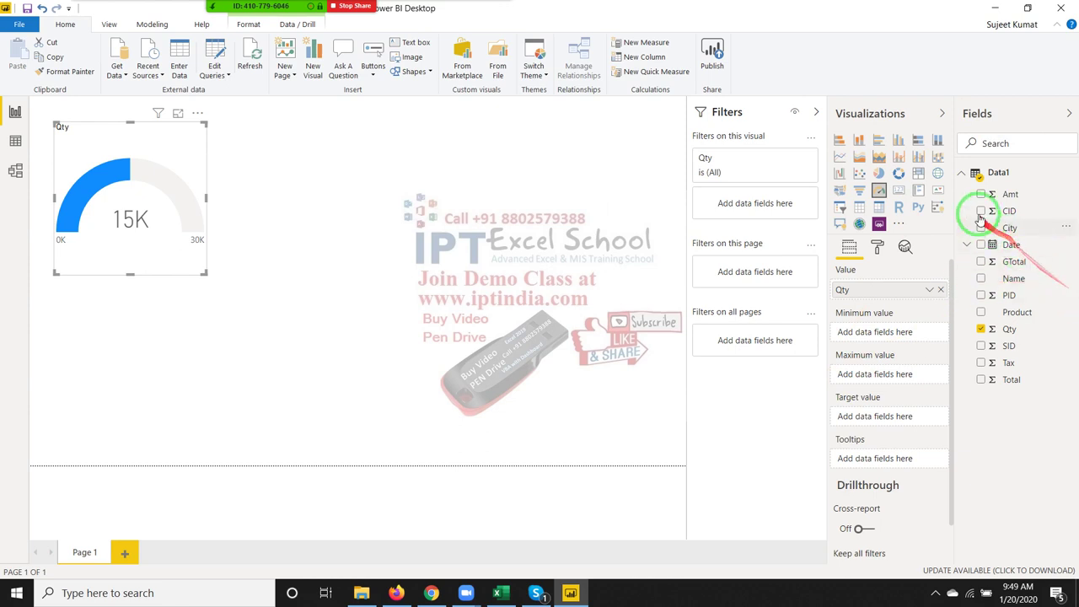
# Collapse the Data1 field list and drag elements around the report page
pyautogui.click(962, 177)
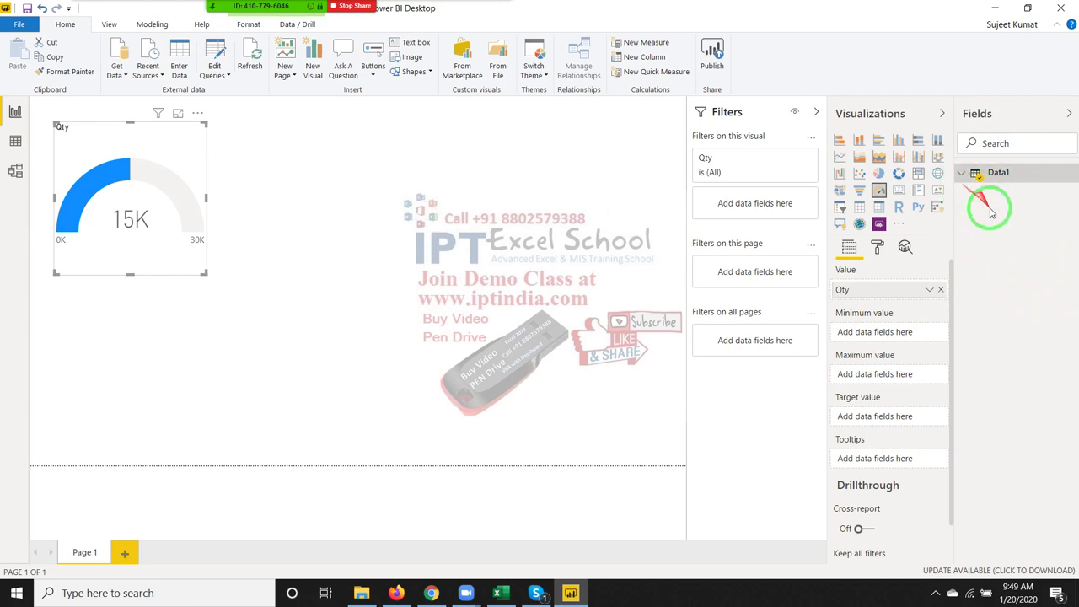
pyautogui.click(962, 176)
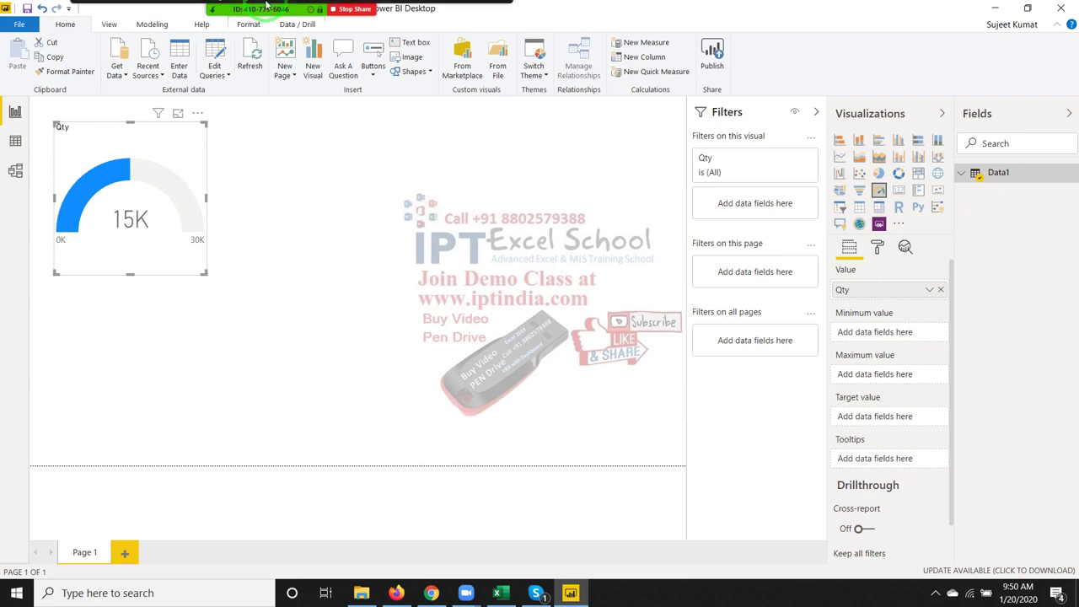
pyautogui.moveTo(609, 114); pyautogui.dragTo(497, 244)
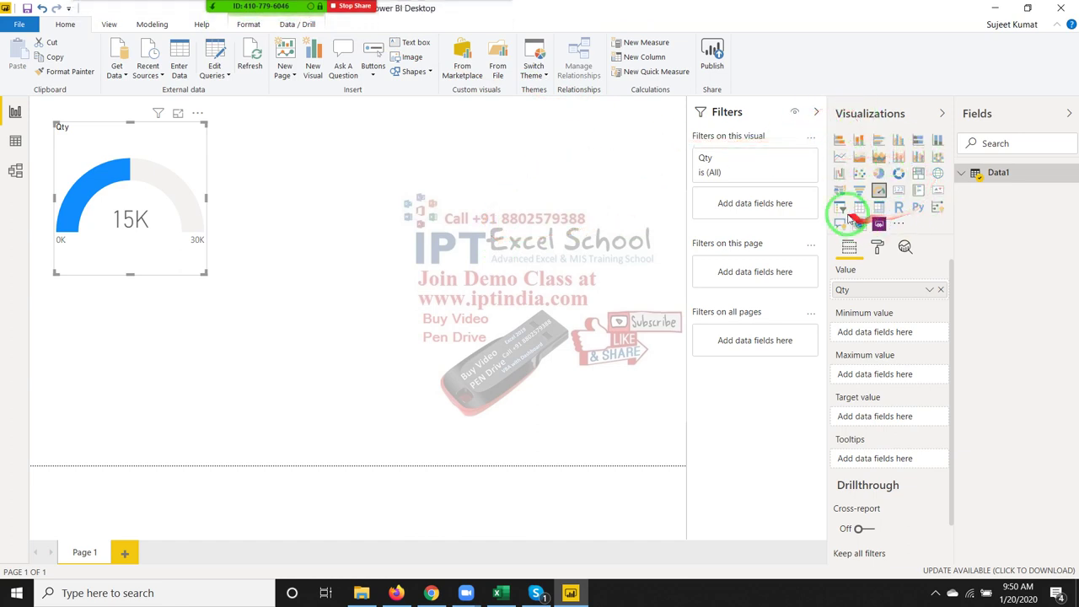
pyautogui.moveTo(936, 160); pyautogui.dragTo(156, 166)
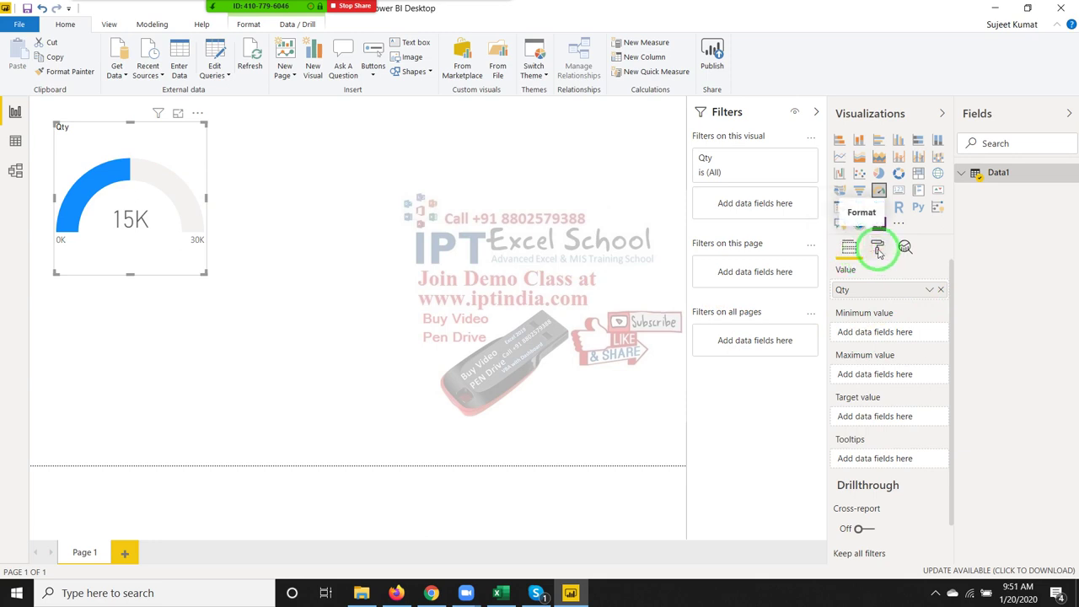
pyautogui.click(878, 248)
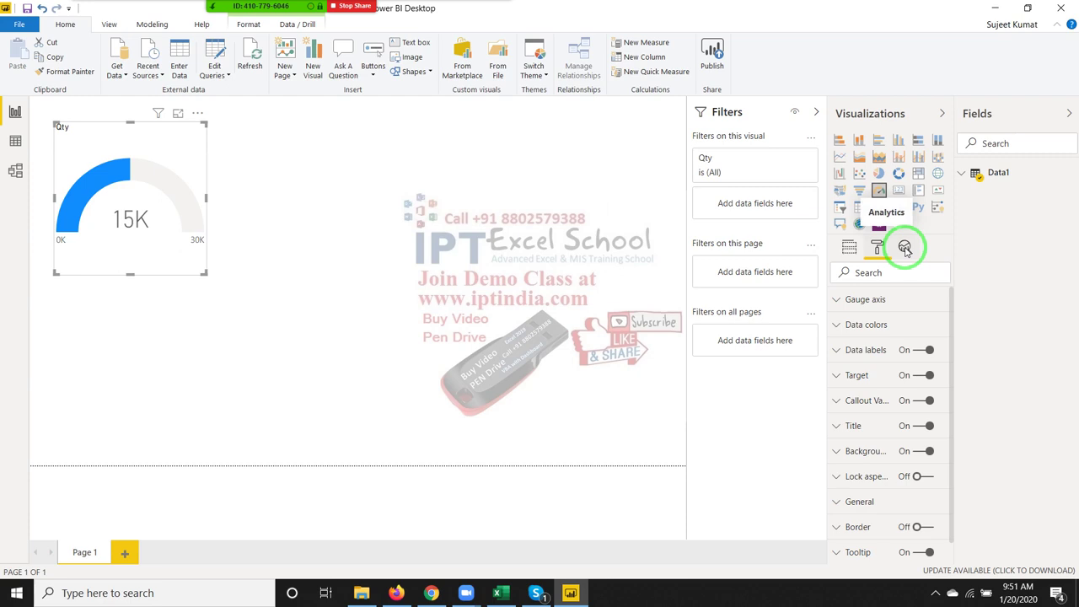
pyautogui.click(905, 248)
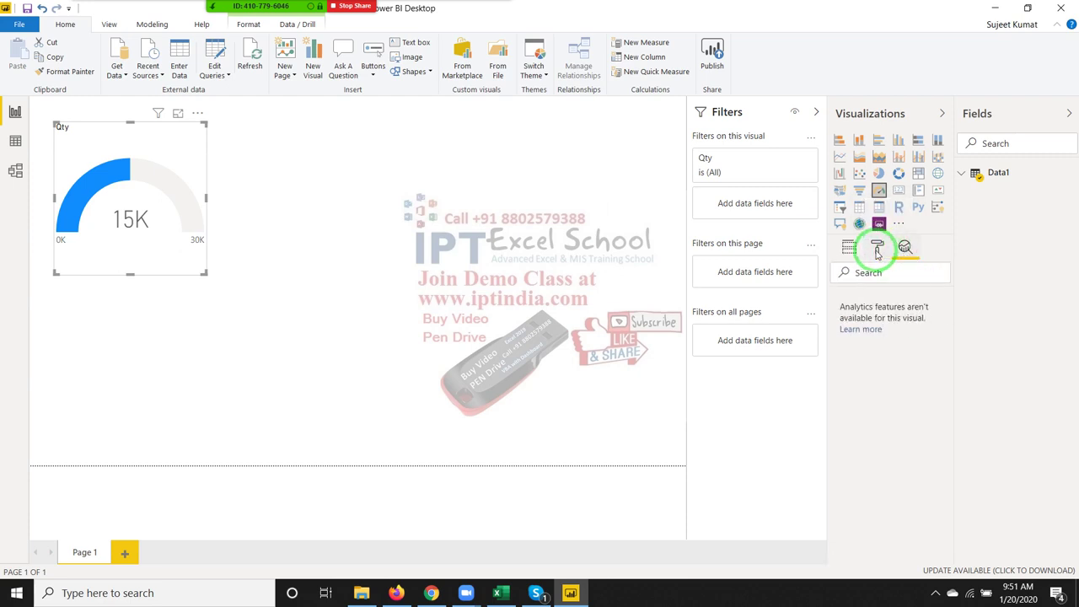
pyautogui.click(876, 250)
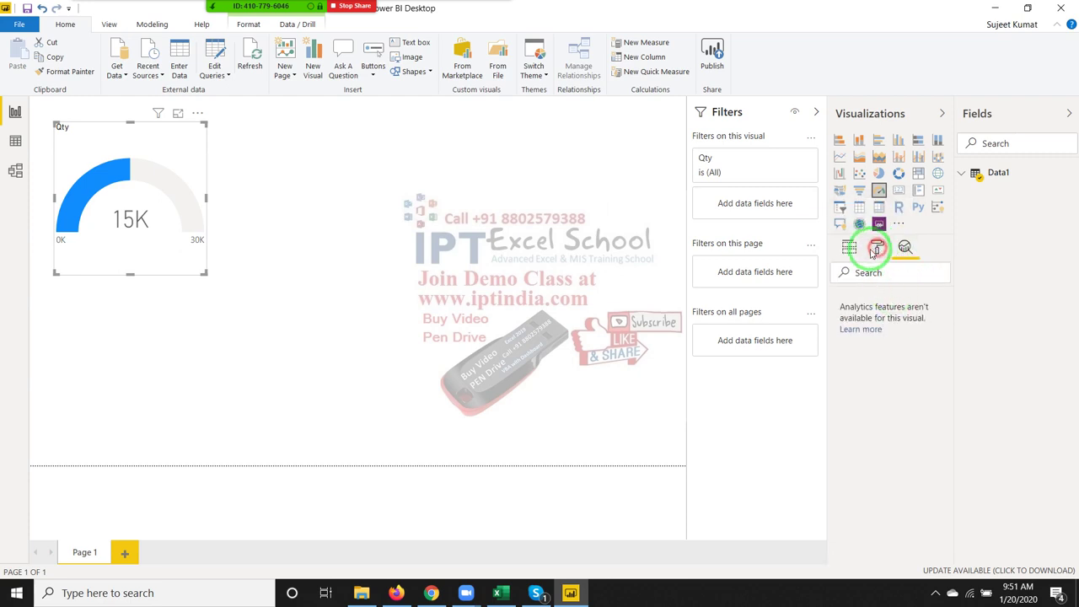
pyautogui.click(851, 250)
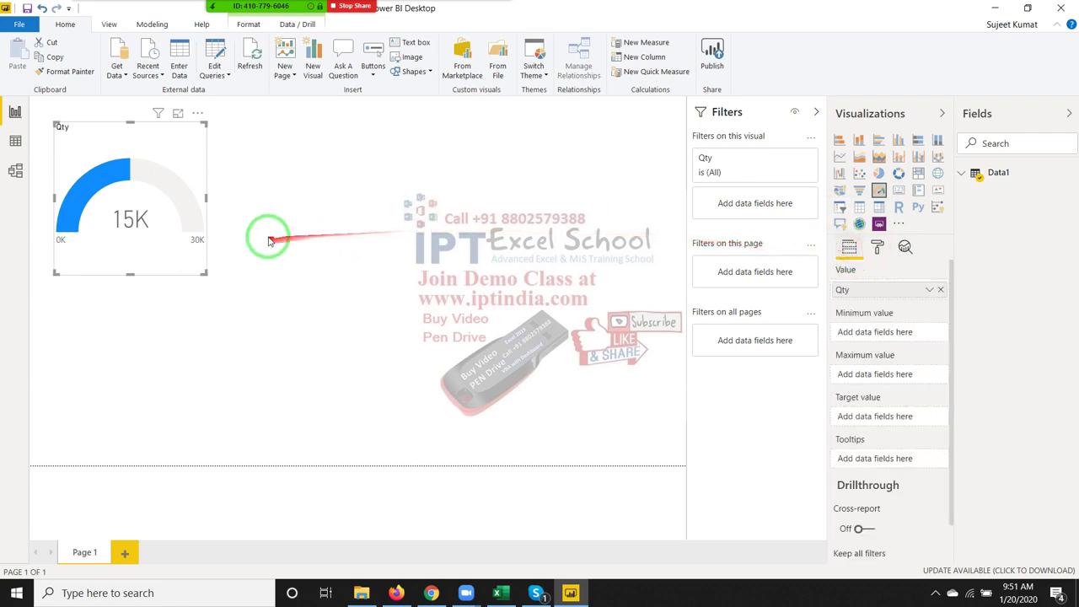
pyautogui.click(117, 177)
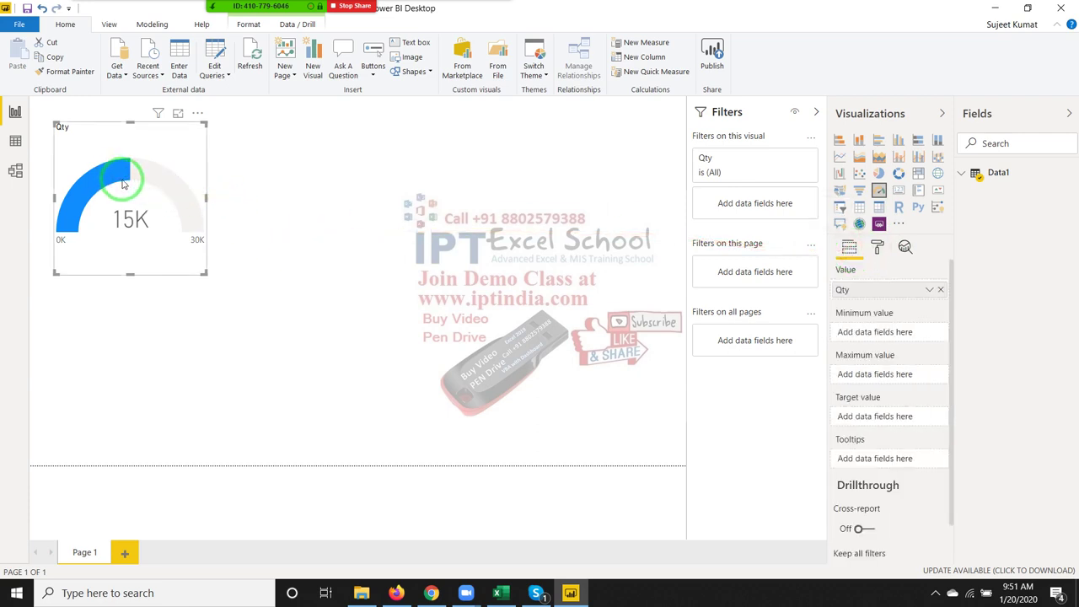
pyautogui.click(877, 248)
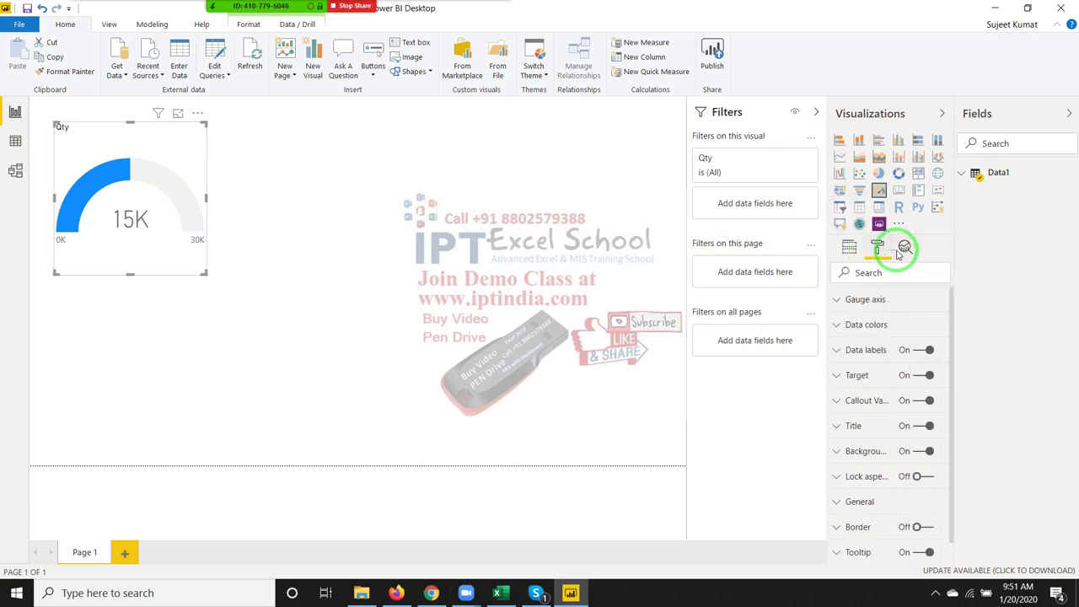
pyautogui.click(905, 247)
pyautogui.click(850, 246)
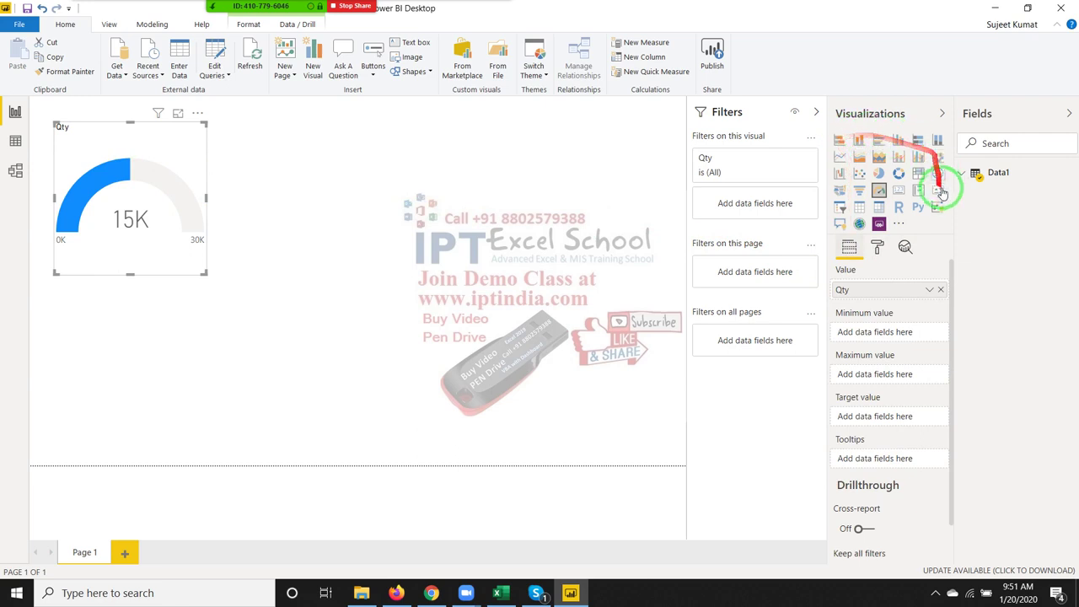
# Convert the gauge to a table of Qty by Product, with Product as the first column
pyautogui.click(862, 209)
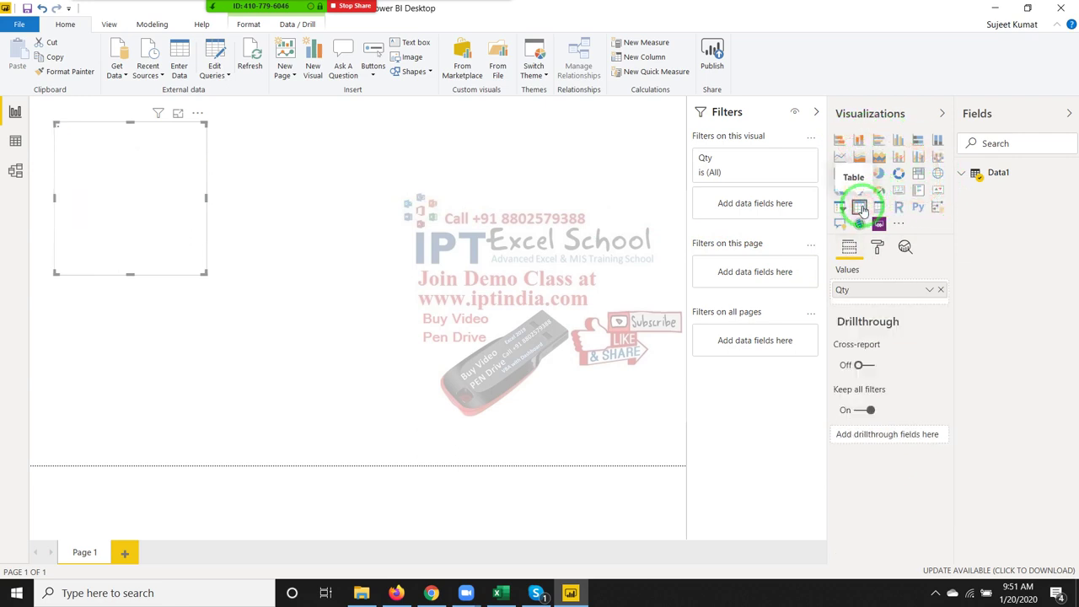
pyautogui.click(904, 247)
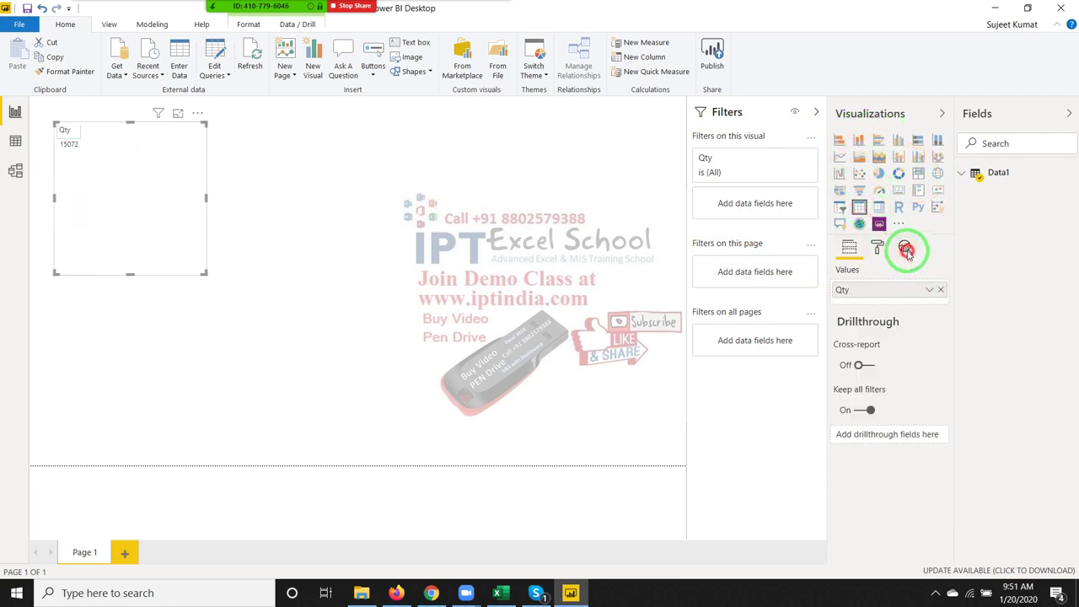
pyautogui.click(848, 246)
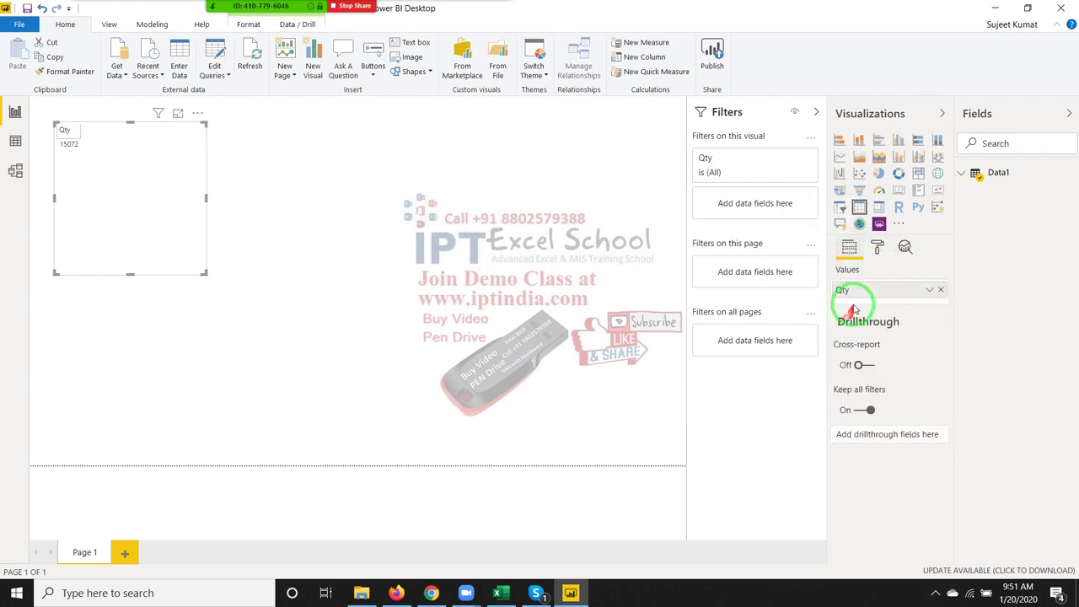
pyautogui.click(969, 174)
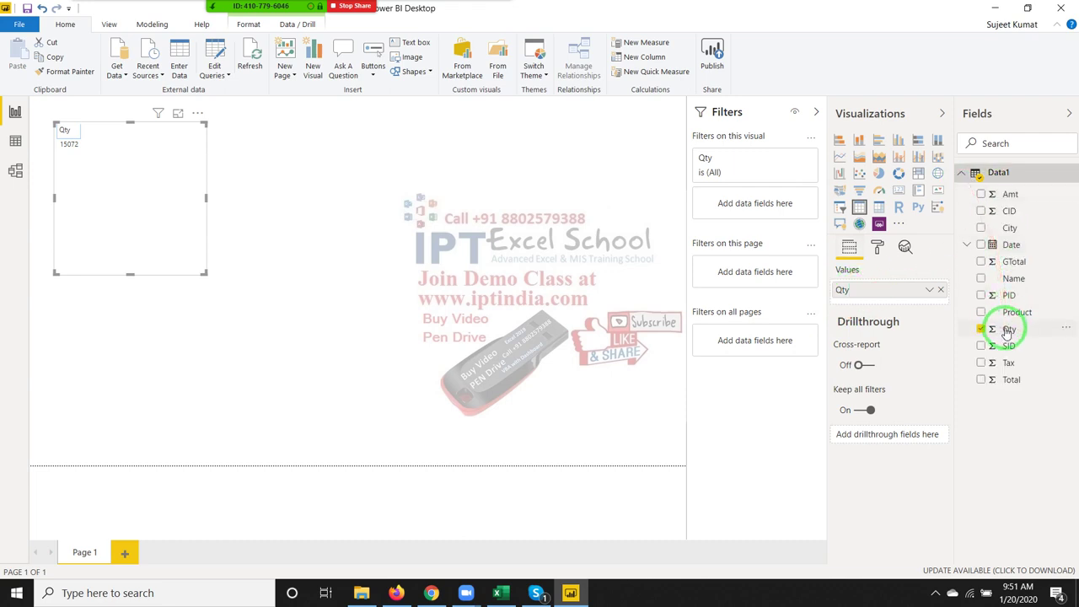
pyautogui.click(982, 313)
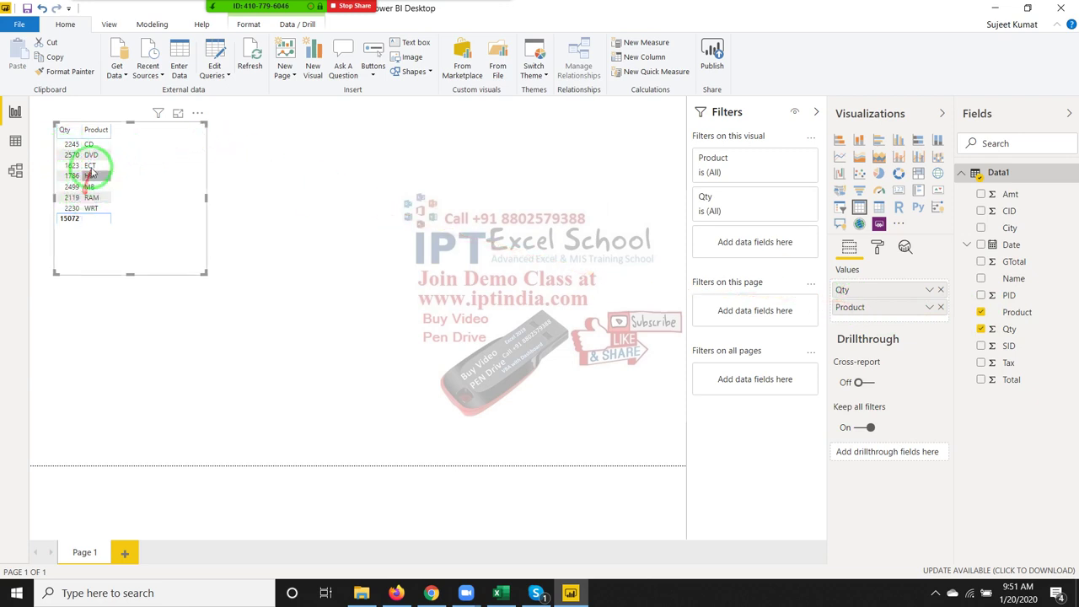
pyautogui.moveTo(100, 148)
pyautogui.mouseDown()
pyautogui.moveTo(716, 294)
pyautogui.moveTo(864, 292)
pyautogui.moveTo(865, 314)
pyautogui.moveTo(253, 138)
pyautogui.moveTo(73, 166)
pyautogui.mouseUp()
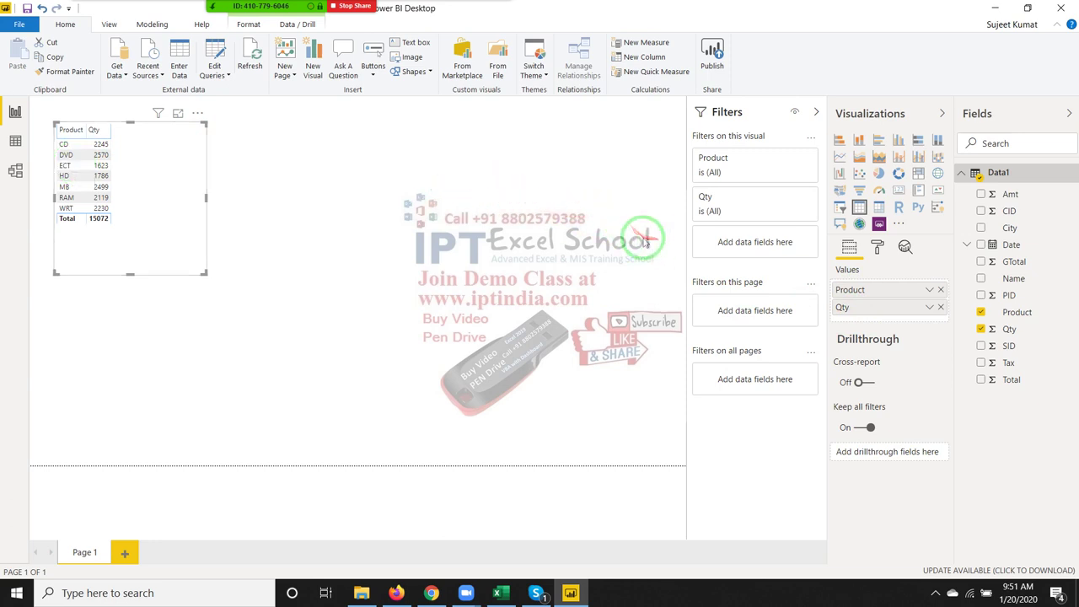
pyautogui.moveTo(666, 225); pyautogui.dragTo(617, 210)
pyautogui.moveTo(554, 194)
pyautogui.mouseDown()
pyautogui.moveTo(699, 144)
pyautogui.moveTo(294, 126)
pyautogui.moveTo(163, 184)
pyautogui.moveTo(482, 228)
pyautogui.moveTo(692, 294)
pyautogui.moveTo(210, 273)
pyautogui.moveTo(880, 282)
pyautogui.moveTo(858, 417)
pyautogui.moveTo(869, 429)
pyautogui.moveTo(856, 418)
pyautogui.moveTo(887, 456)
pyautogui.moveTo(843, 309)
pyautogui.moveTo(870, 260)
pyautogui.mouseUp()
pyautogui.click(873, 253)
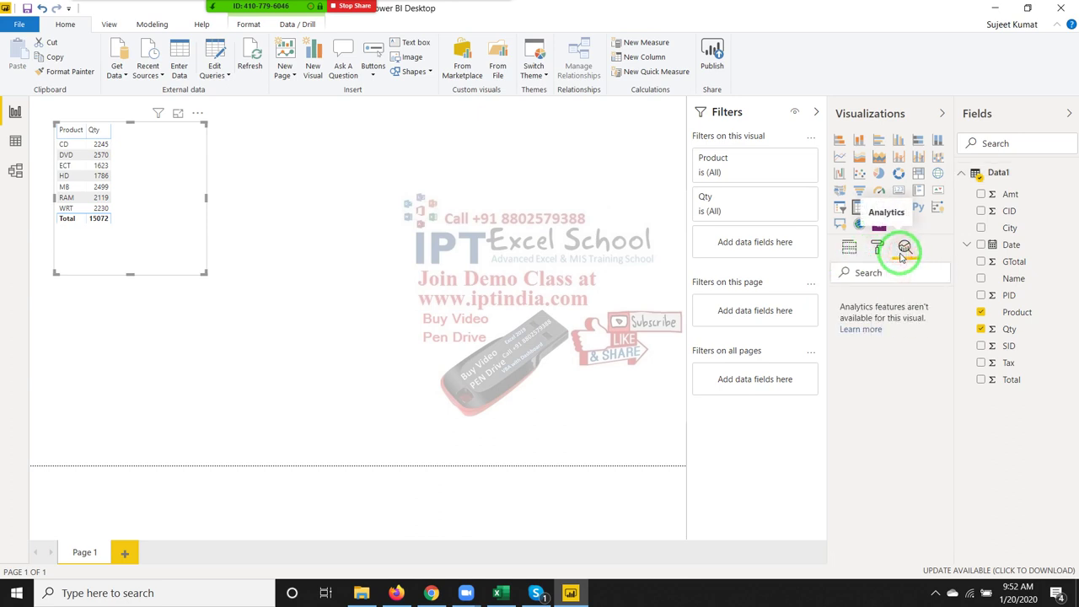
pyautogui.click(850, 248)
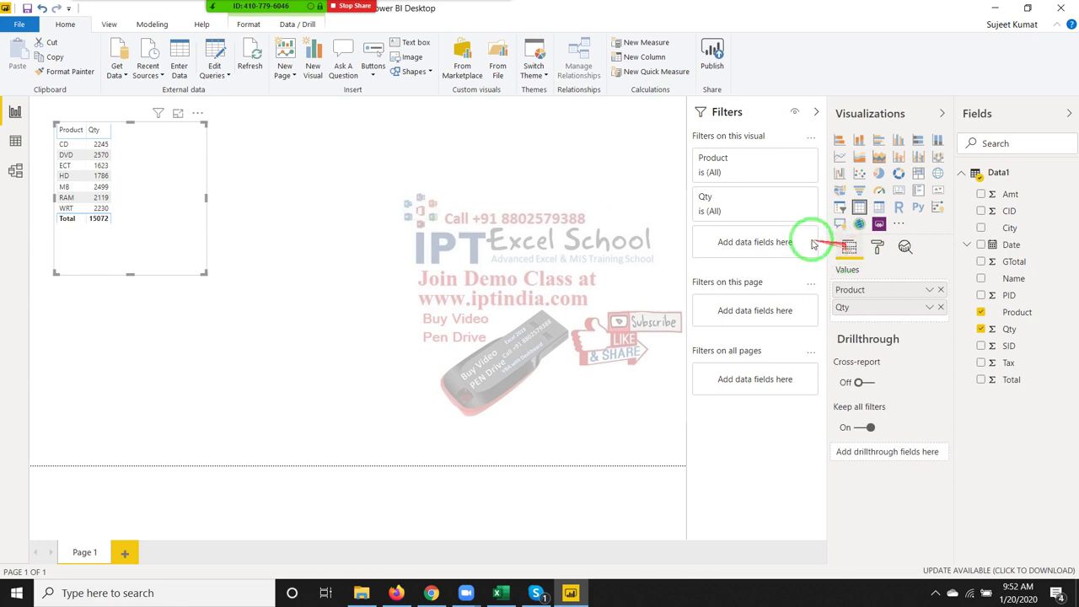
pyautogui.moveTo(814, 242)
pyautogui.mouseDown()
pyautogui.moveTo(97, 135)
pyautogui.moveTo(838, 248)
pyautogui.mouseUp()
pyautogui.moveTo(908, 253); pyautogui.dragTo(854, 318)
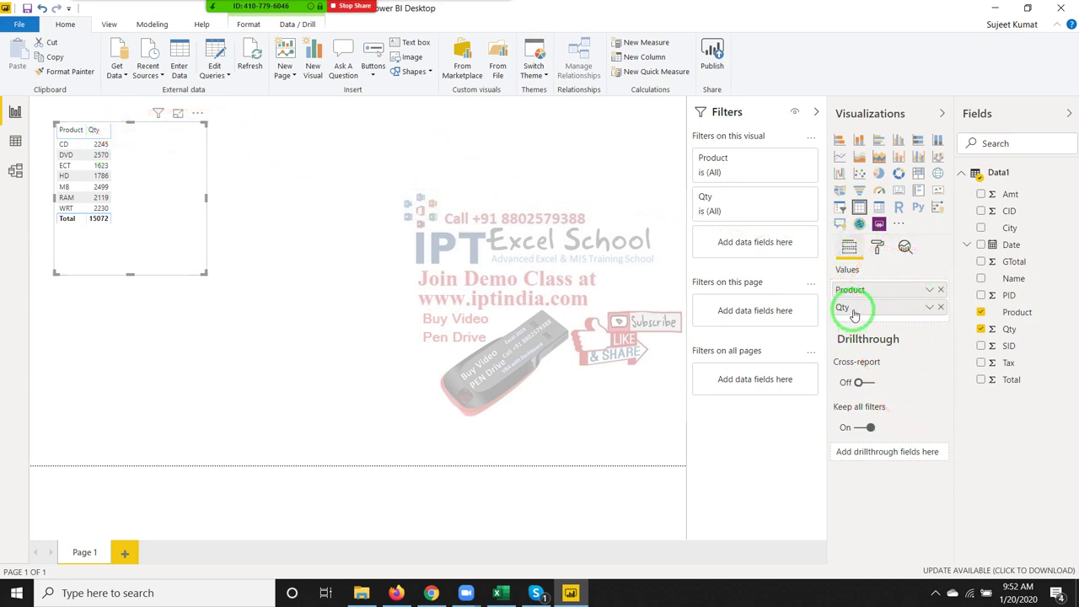
pyautogui.moveTo(755, 165)
pyautogui.click(789, 180)
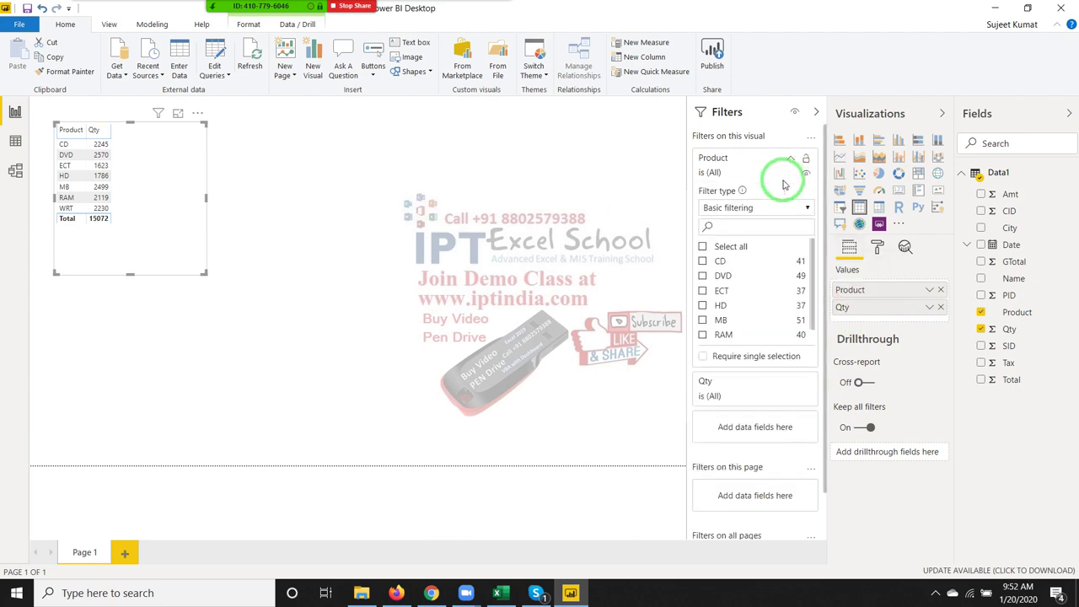
pyautogui.click(620, 205)
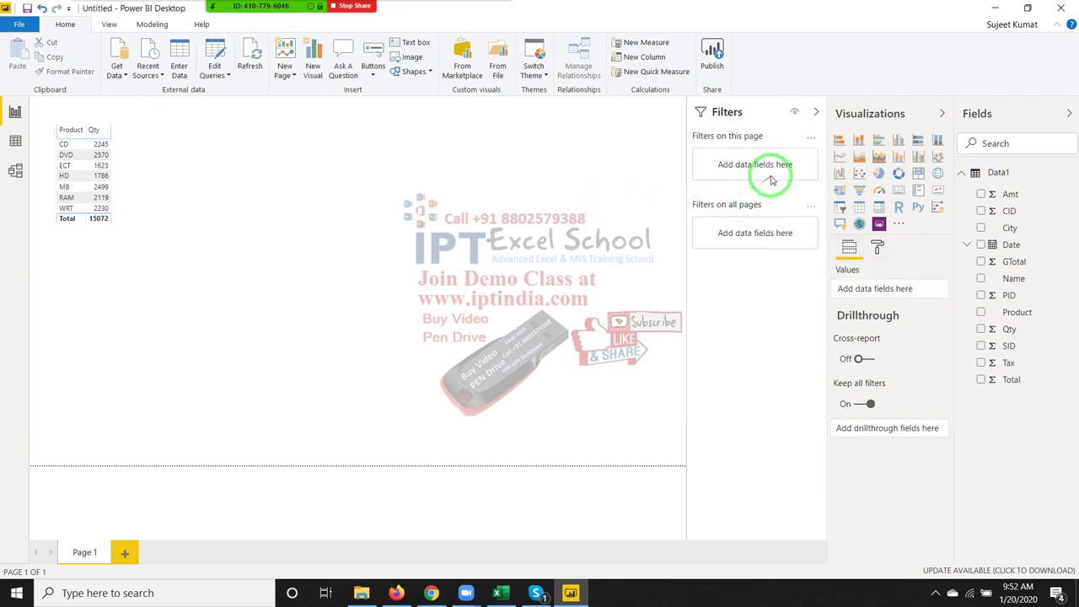
pyautogui.moveTo(84, 177)
pyautogui.click(67, 189)
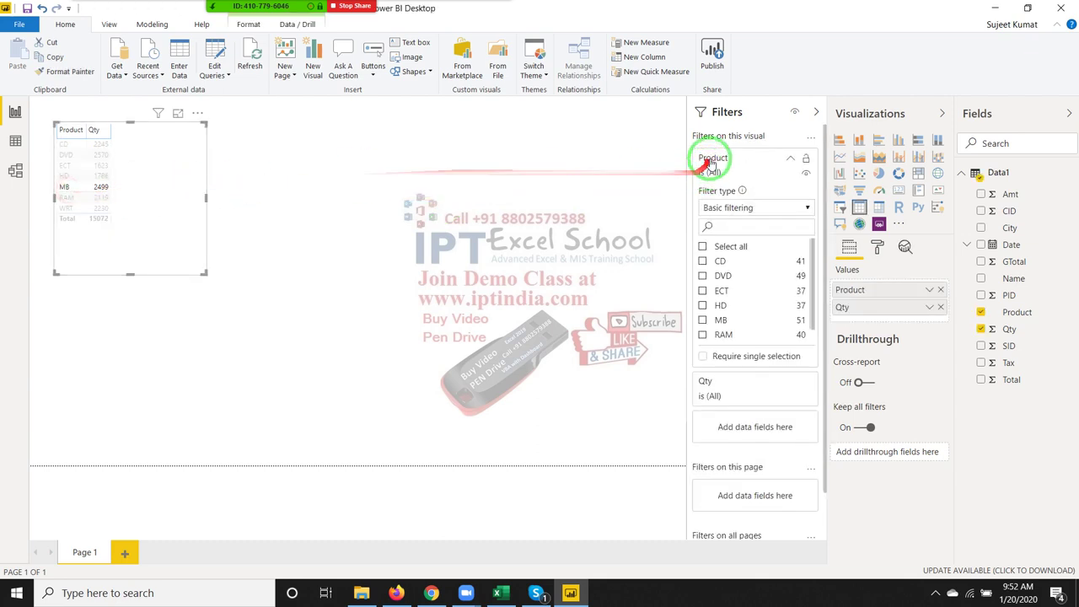
pyautogui.click(489, 240)
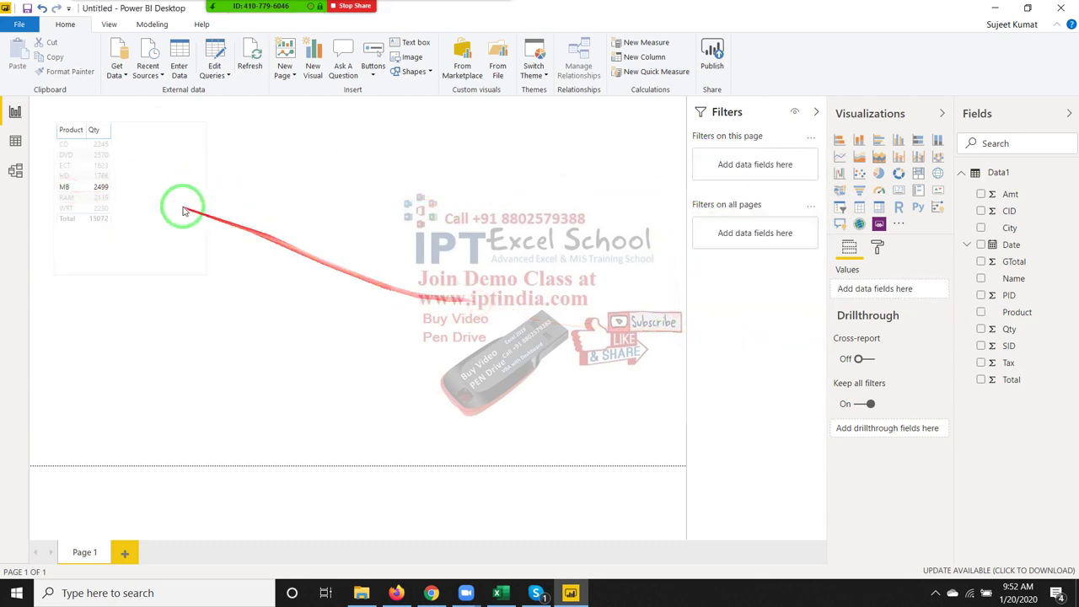
pyautogui.click(101, 185)
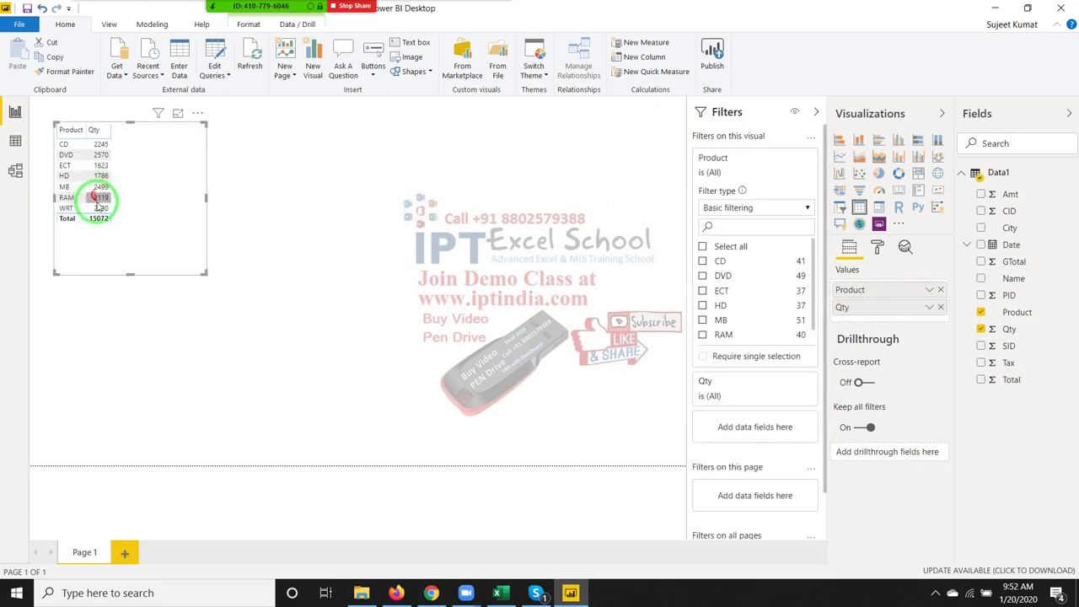
pyautogui.click(304, 236)
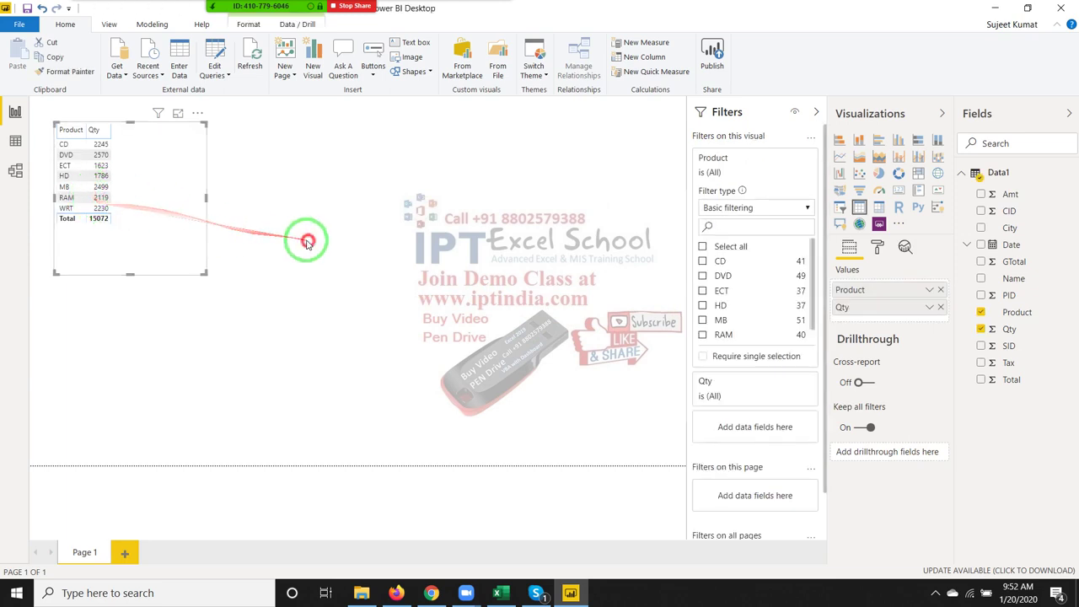
pyautogui.click(144, 248)
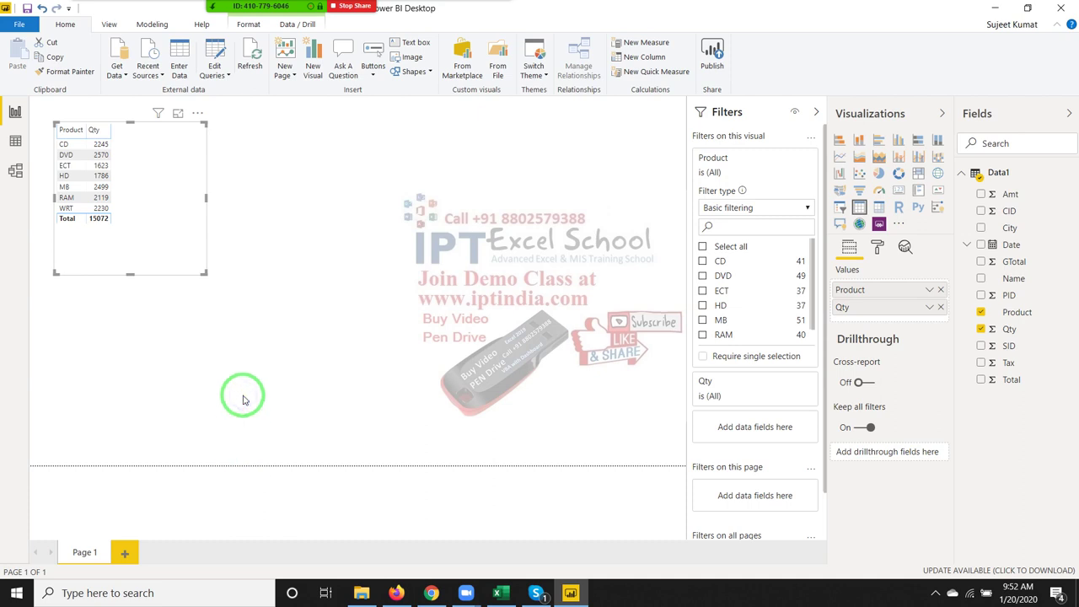
pyautogui.click(448, 271)
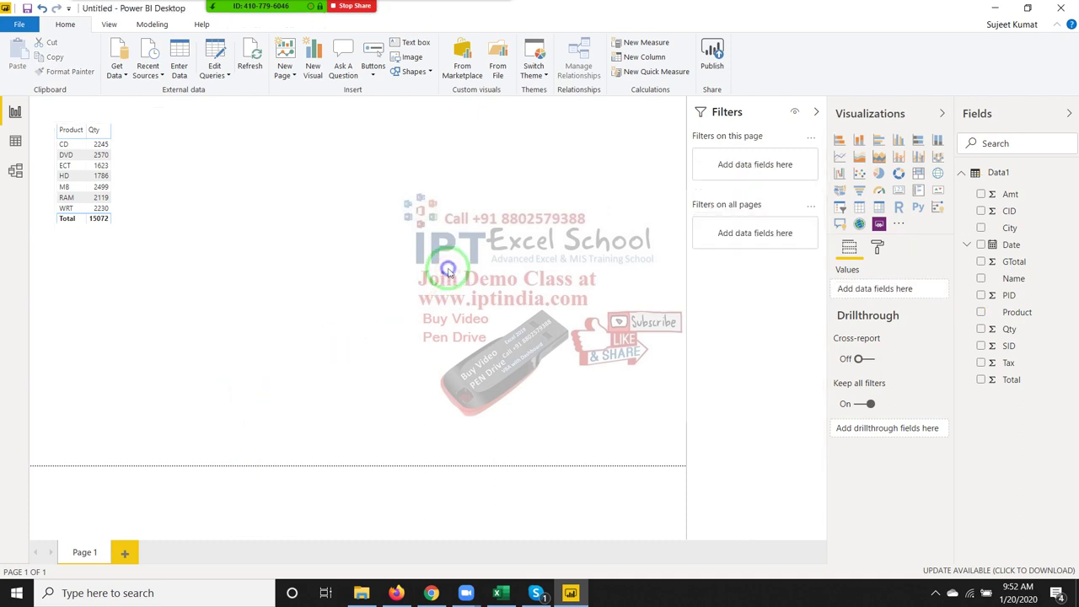
# Insert a Q&A visual on the blank canvas after discarding two earlier attempts
pyautogui.doubleClick(448, 271)
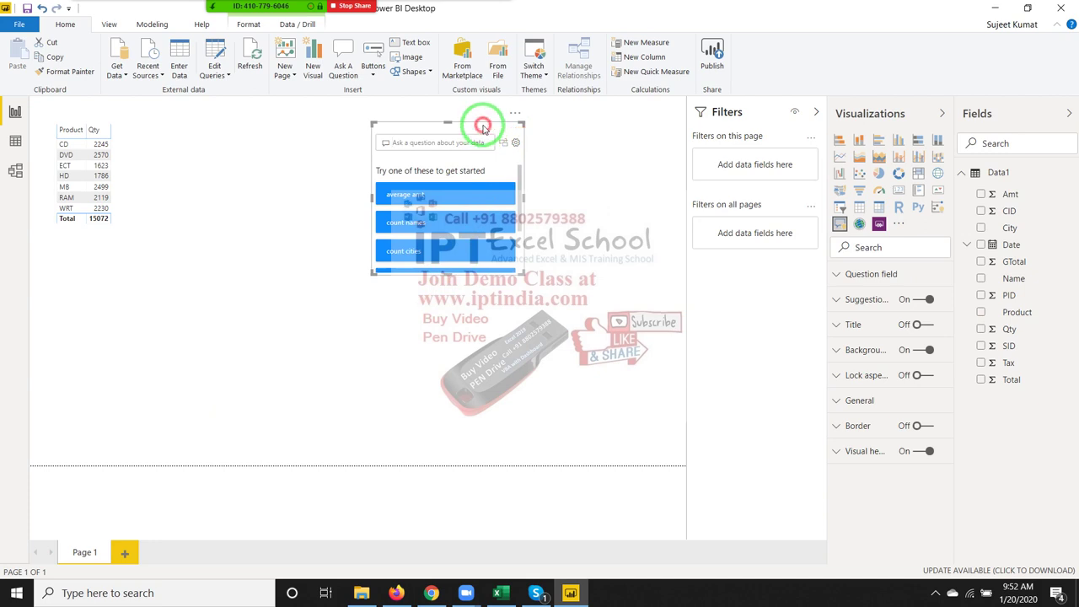
pyautogui.press('Delete')
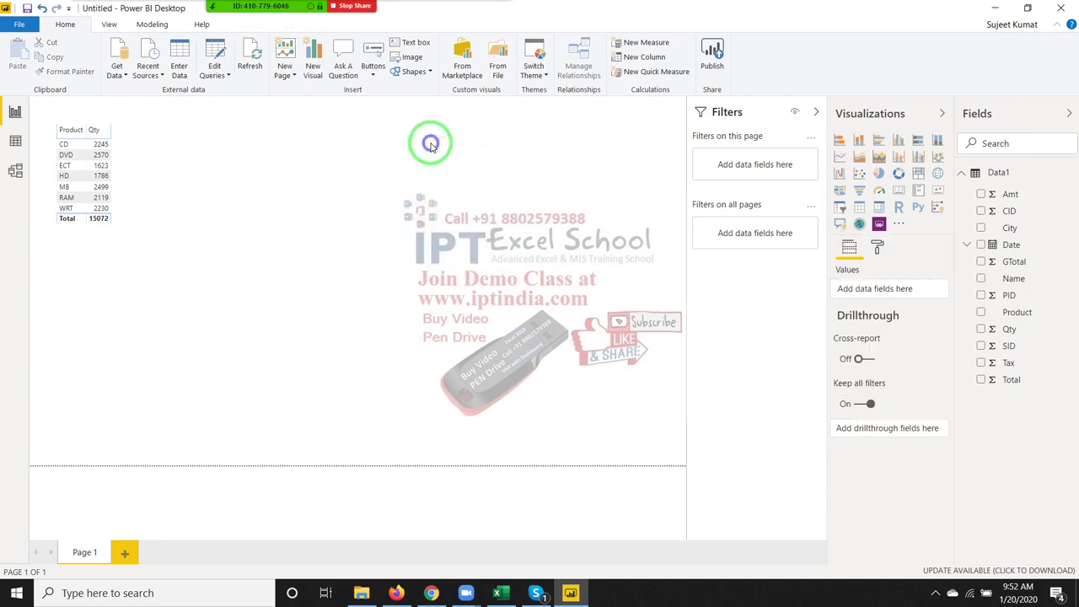
pyautogui.click(379, 166)
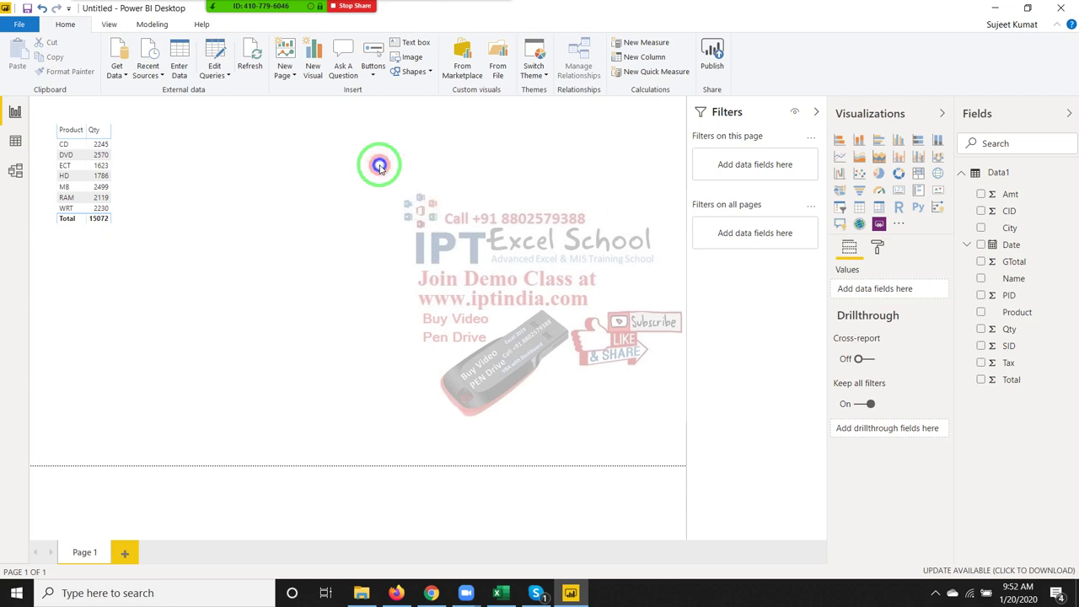
pyautogui.doubleClick(380, 166)
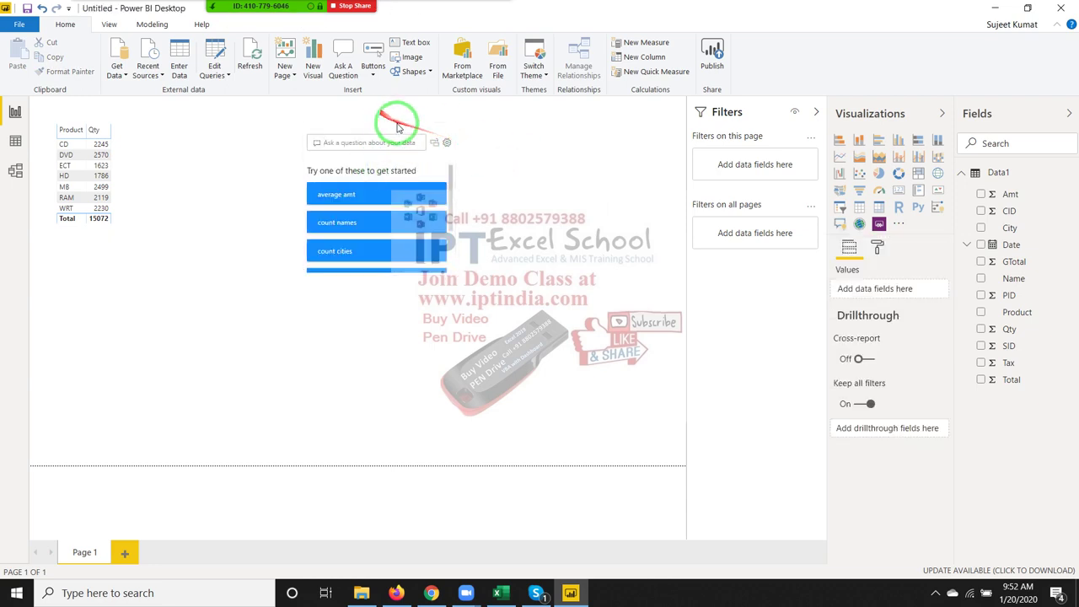
pyautogui.click(406, 127)
pyautogui.press('Delete')
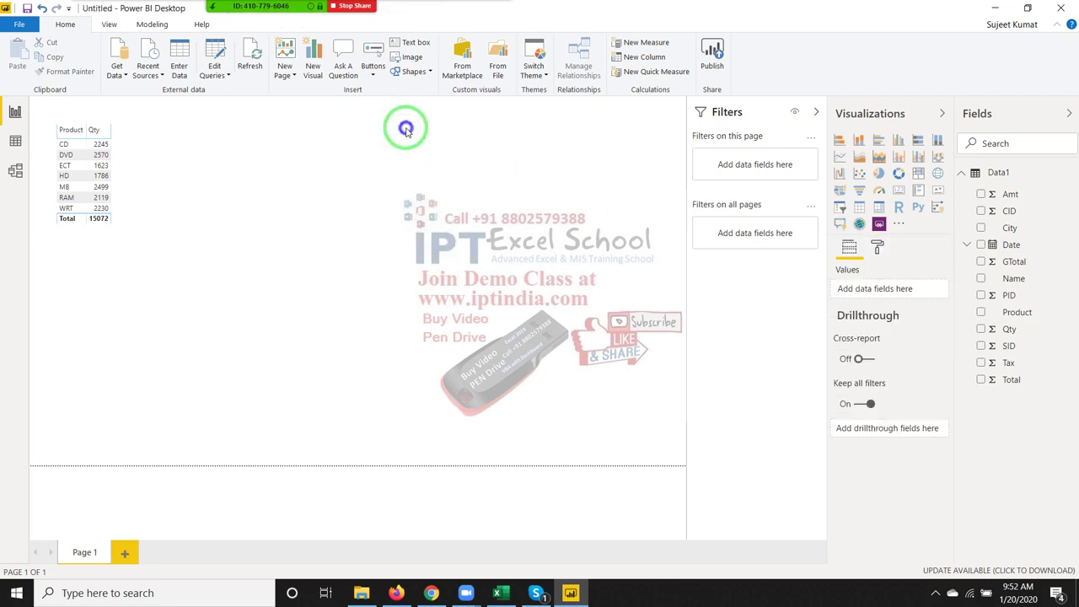
pyautogui.click(370, 160)
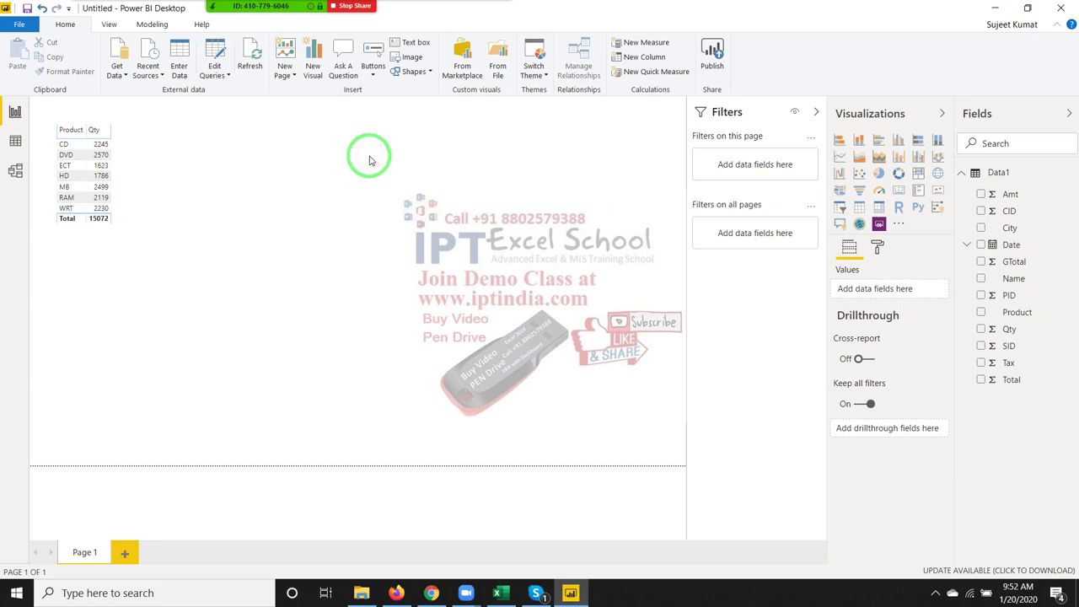
pyautogui.doubleClick(369, 158)
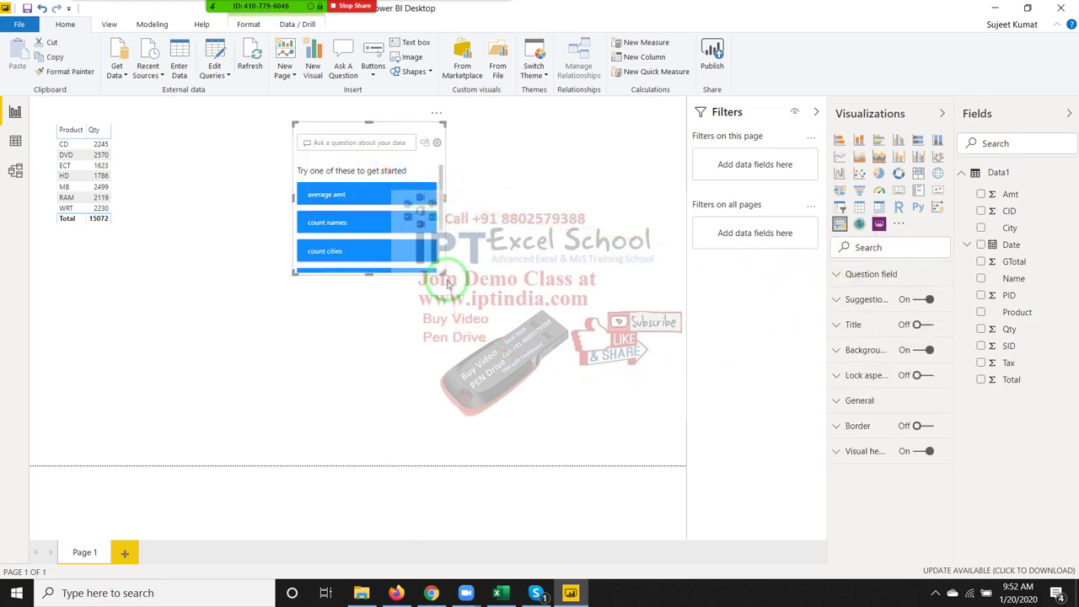
# Widen the Q&A visual and ask 'count names' so it shows 9 Count of Name
pyautogui.moveTo(442, 272); pyautogui.dragTo(571, 314)
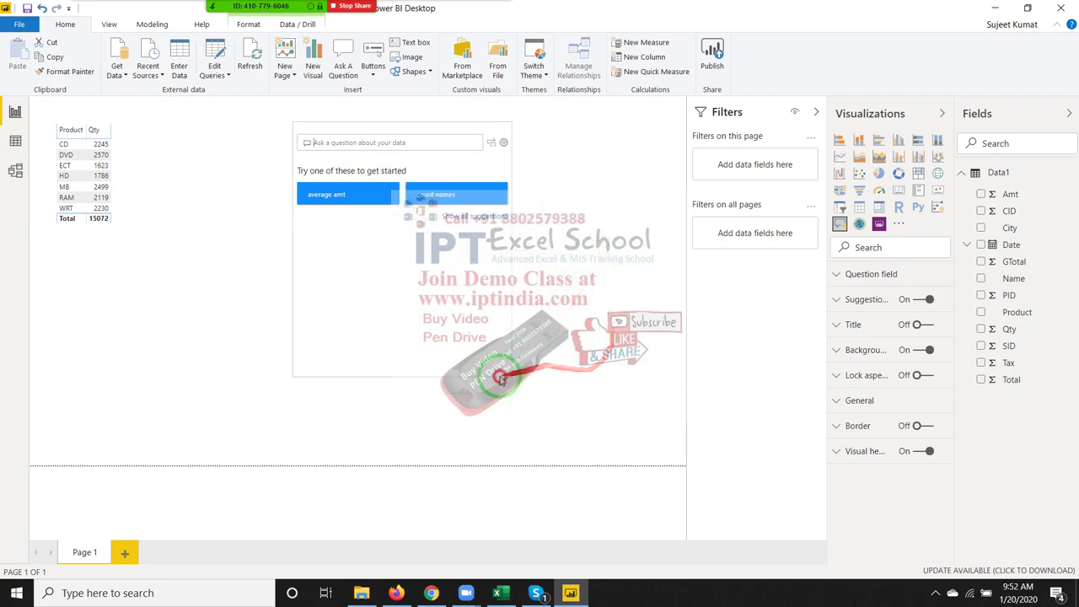
pyautogui.moveTo(571, 314); pyautogui.dragTo(675, 247)
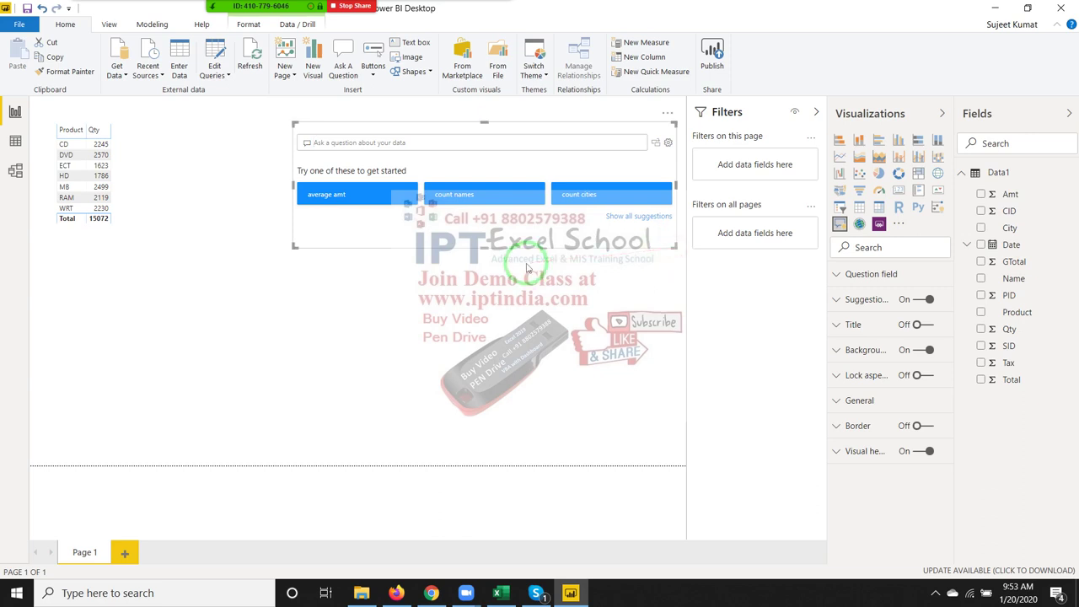
pyautogui.click(476, 194)
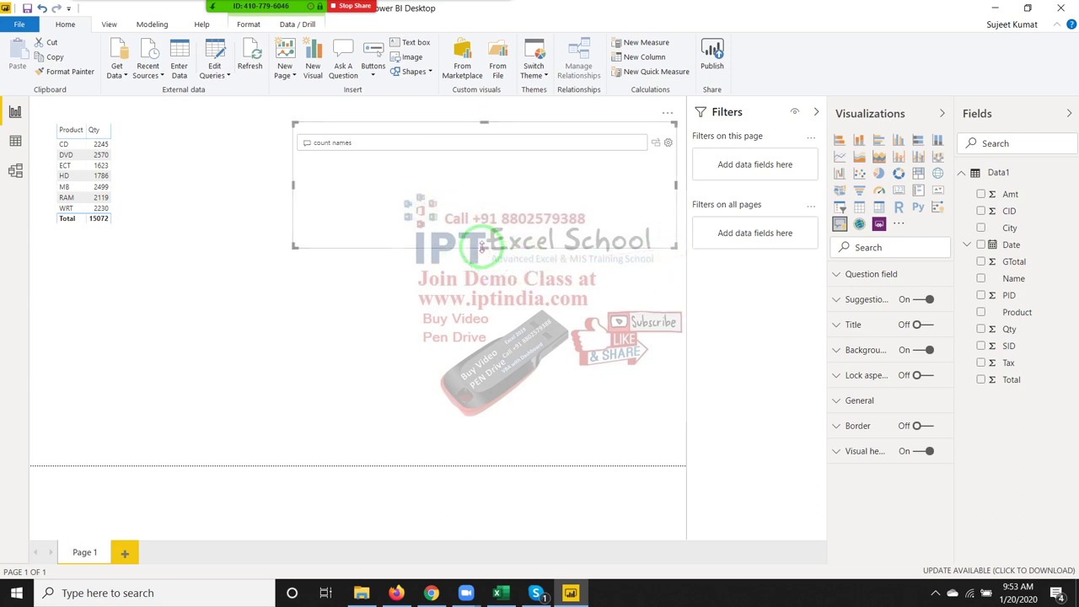
pyautogui.moveTo(482, 246); pyautogui.dragTo(483, 320)
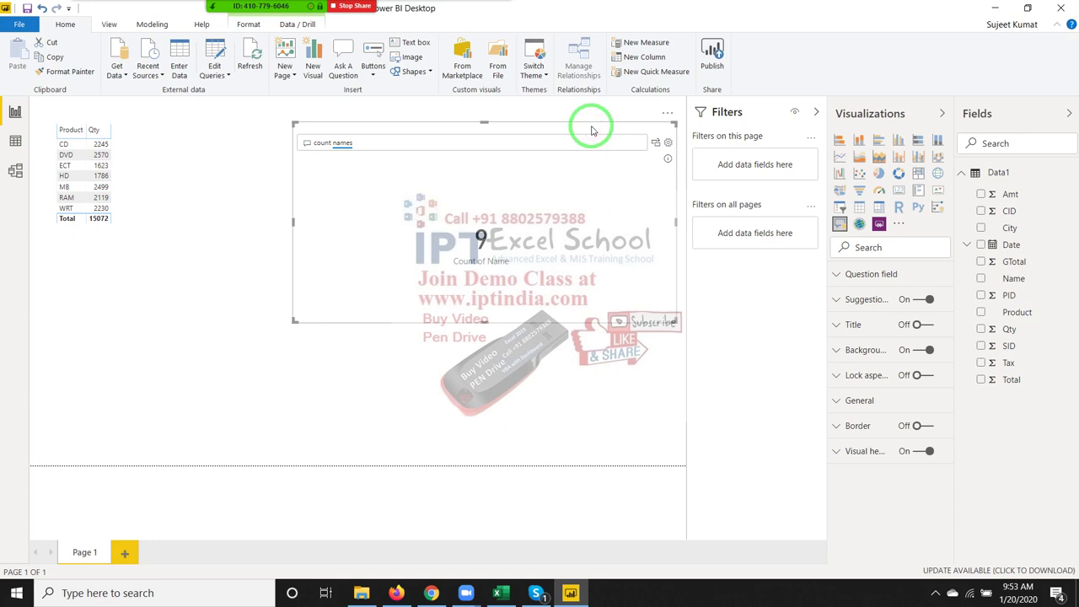
# Delete the Q&A visual, then add and discard a trial card visual
pyautogui.press('Delete')
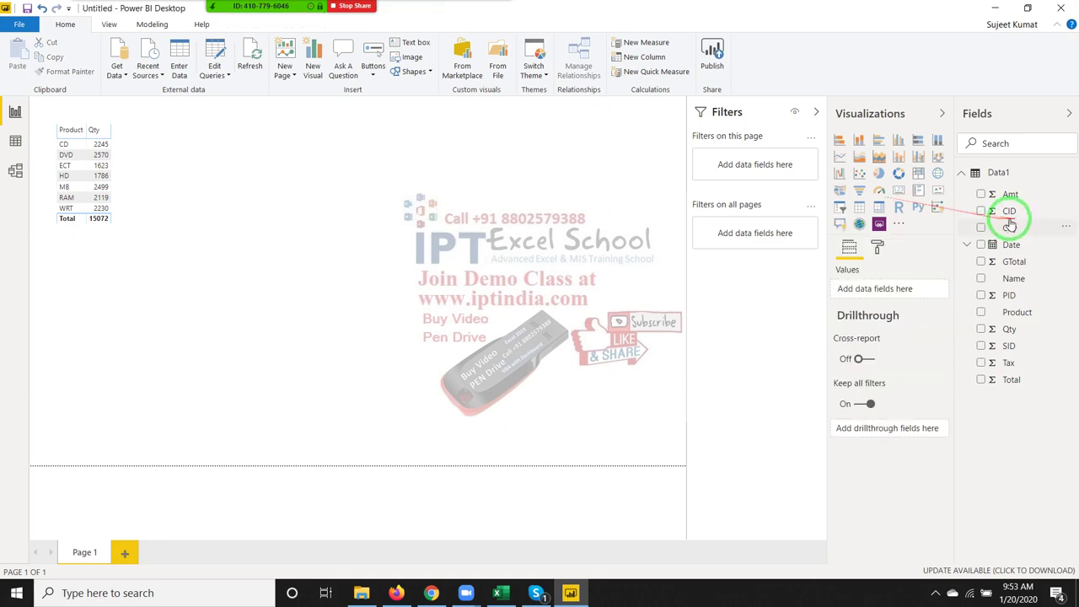
pyautogui.click(900, 196)
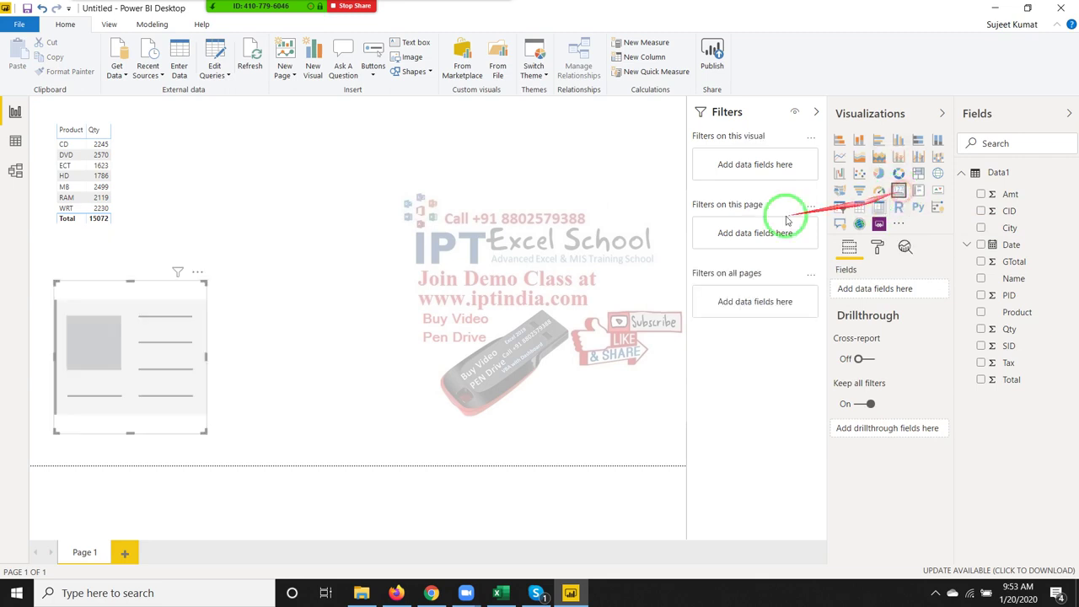
pyautogui.moveTo(67, 295)
pyautogui.mouseDown()
pyautogui.moveTo(302, 218)
pyautogui.moveTo(284, 160)
pyautogui.mouseUp()
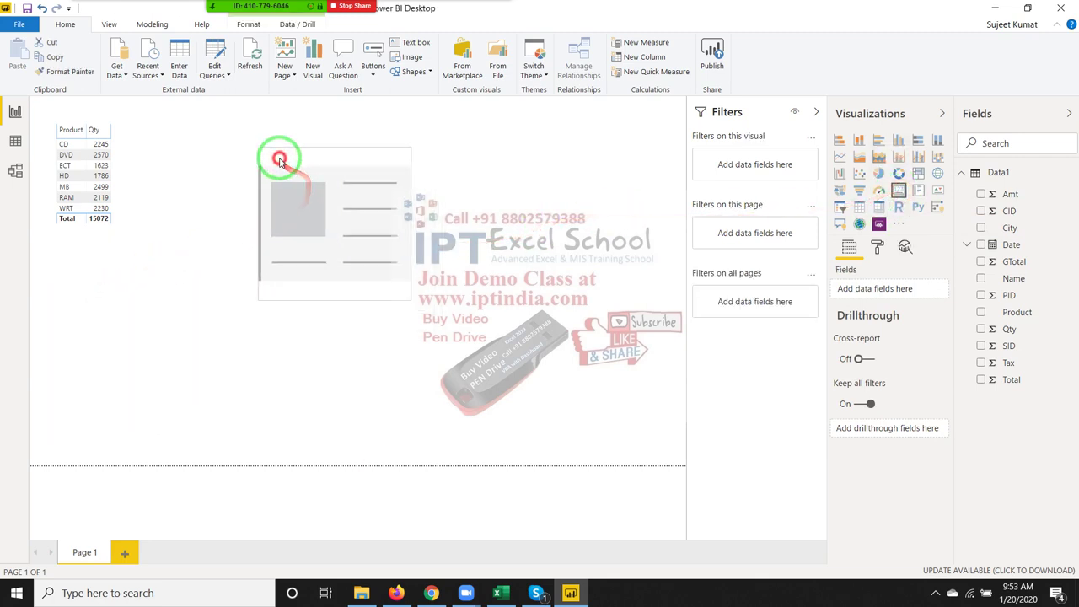
pyautogui.press('Delete')
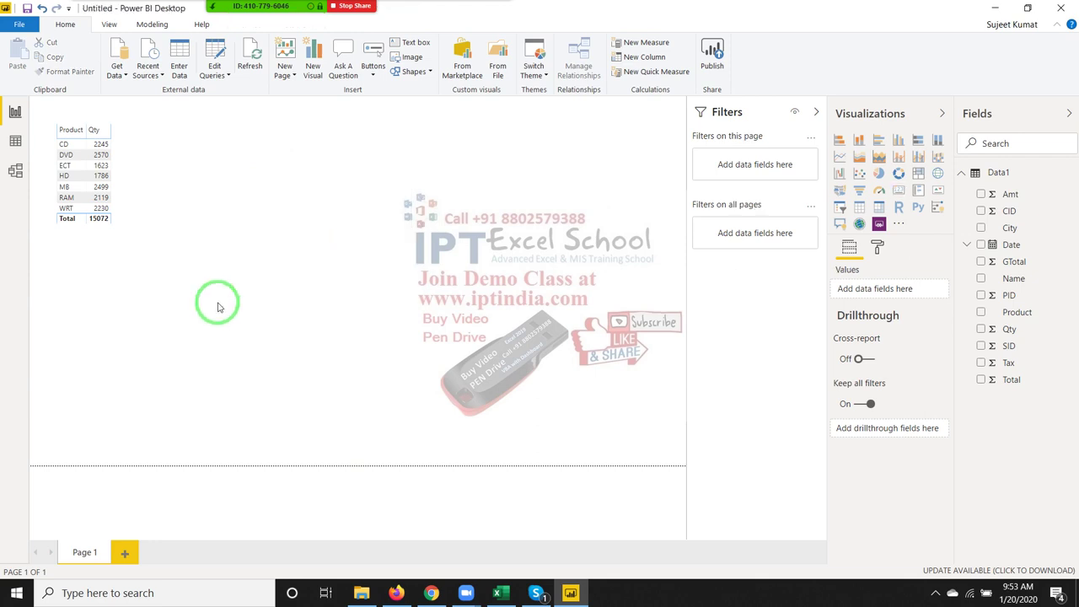
pyautogui.moveTo(211, 309); pyautogui.dragTo(201, 455)
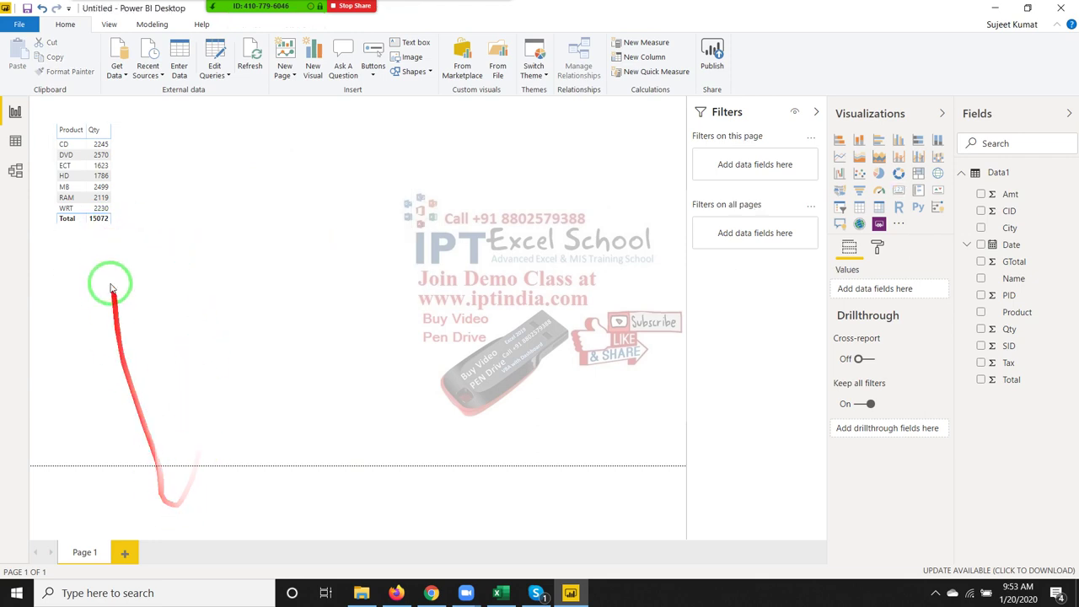
# Add a new Page 2, then return to Page 1 and clear the MB row highlight
pyautogui.click(125, 552)
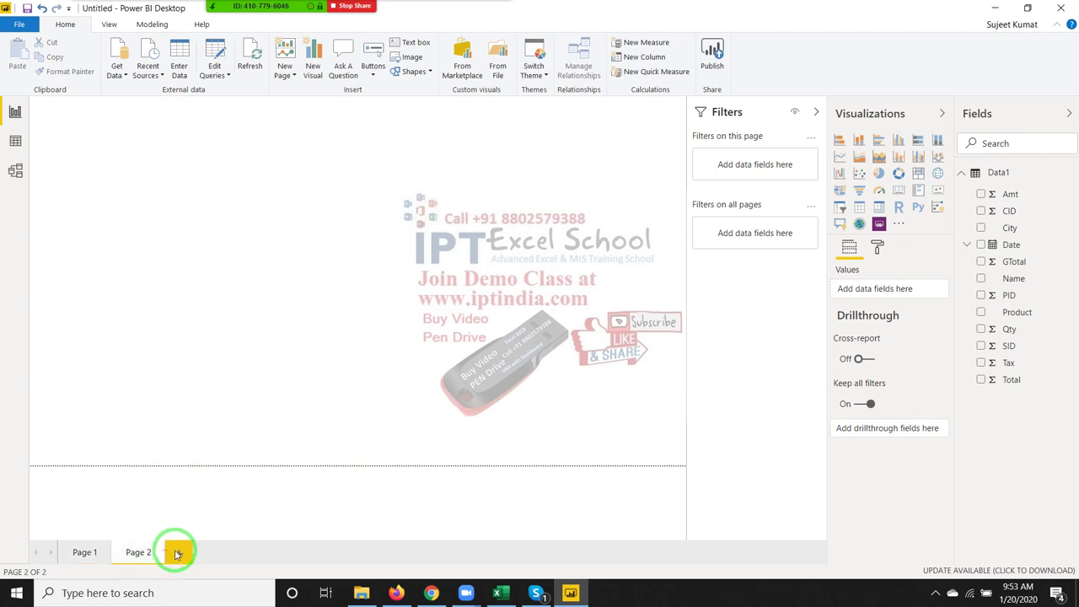
pyautogui.moveTo(175, 553)
pyautogui.mouseDown()
pyautogui.moveTo(90, 554)
pyautogui.moveTo(117, 553)
pyautogui.mouseUp()
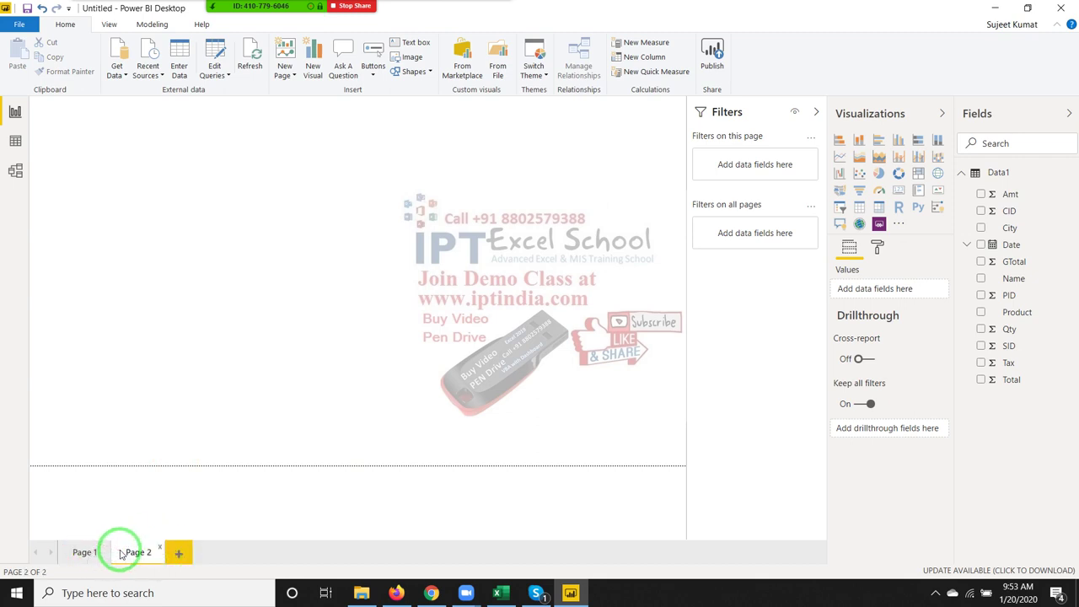
pyautogui.click(84, 550)
pyautogui.click(118, 557)
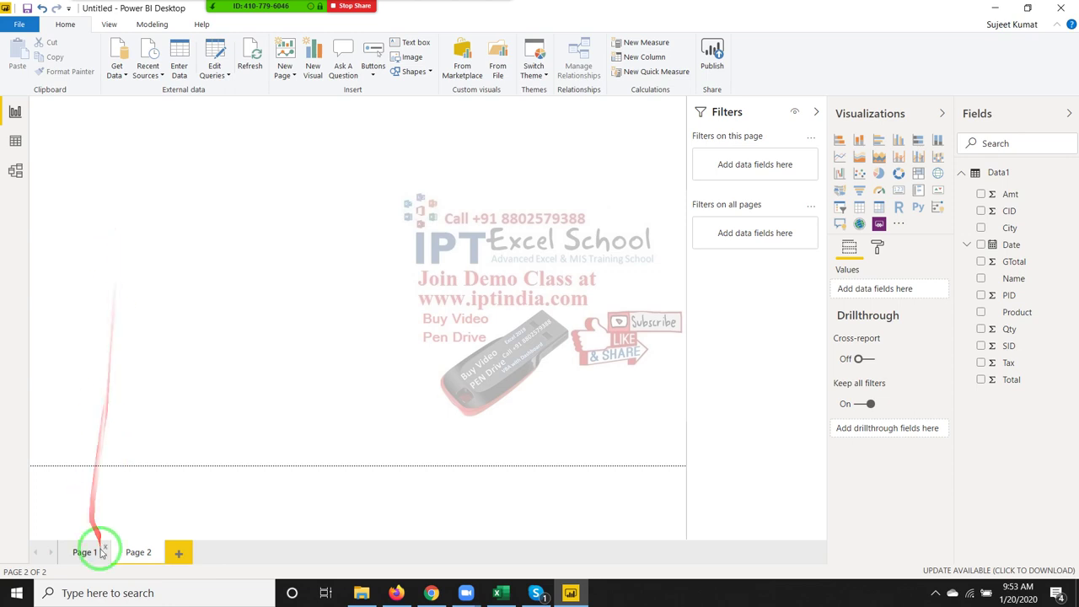
pyautogui.click(98, 548)
pyautogui.click(95, 186)
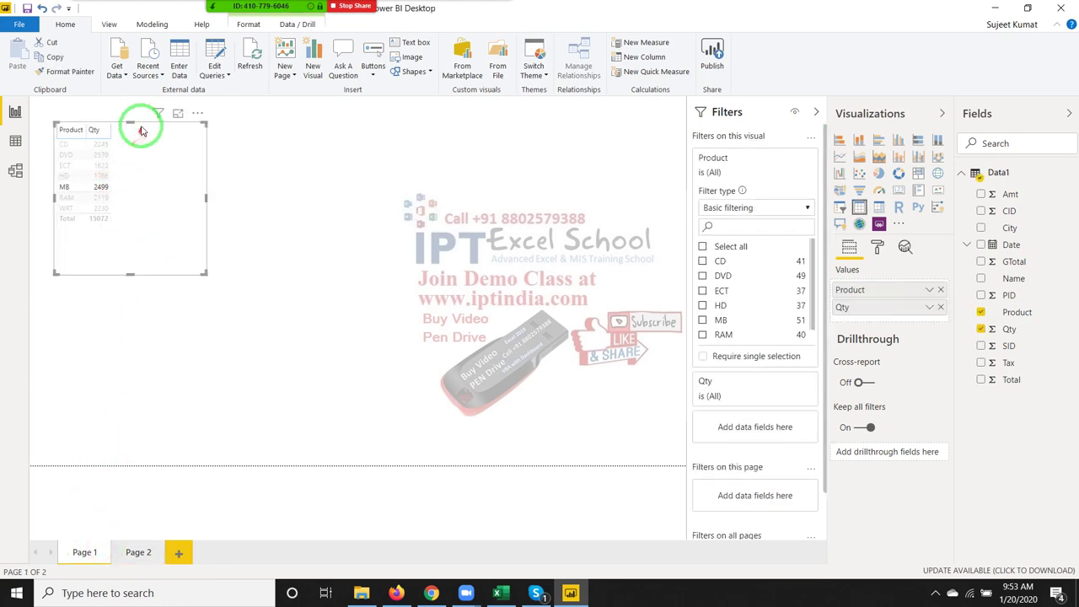
pyautogui.click(164, 178)
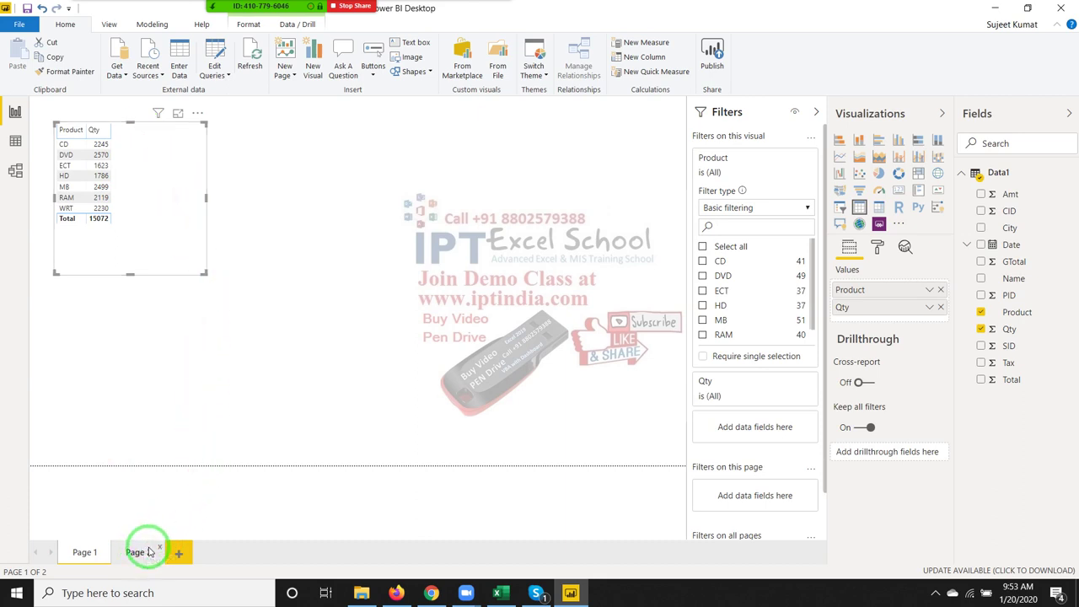
# Toggle between Page 1 and the empty Page 2, ending on Page 1 with the table selected
pyautogui.click(139, 552)
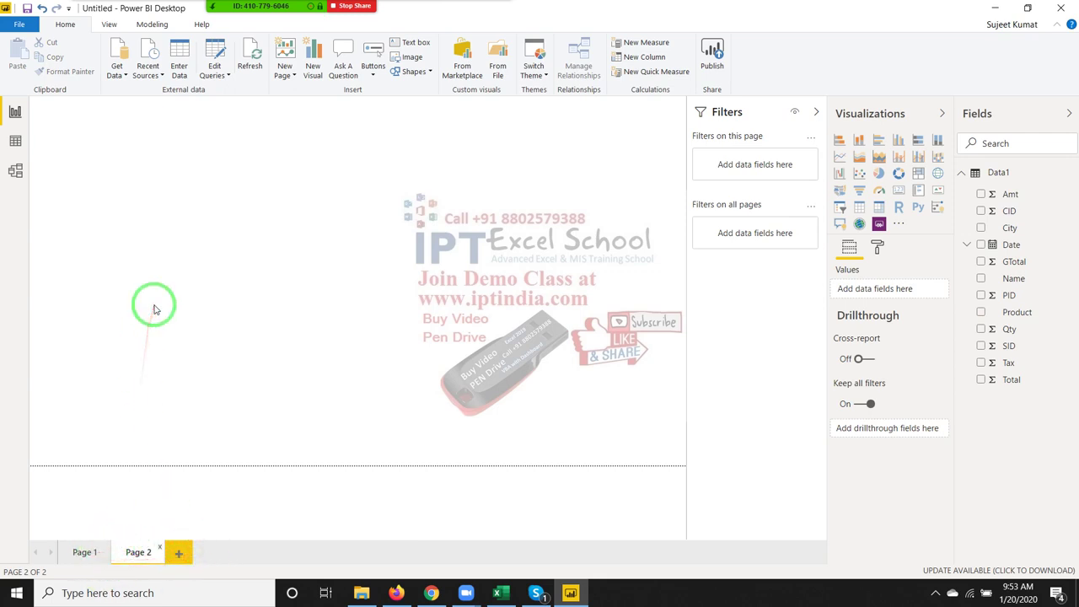
pyautogui.click(85, 552)
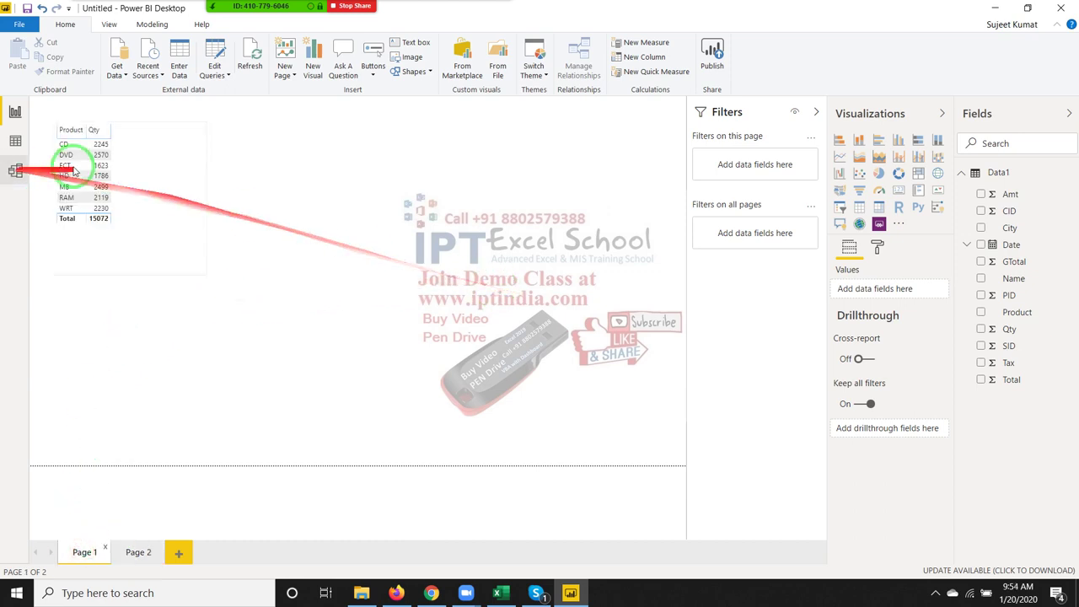
pyautogui.click(100, 166)
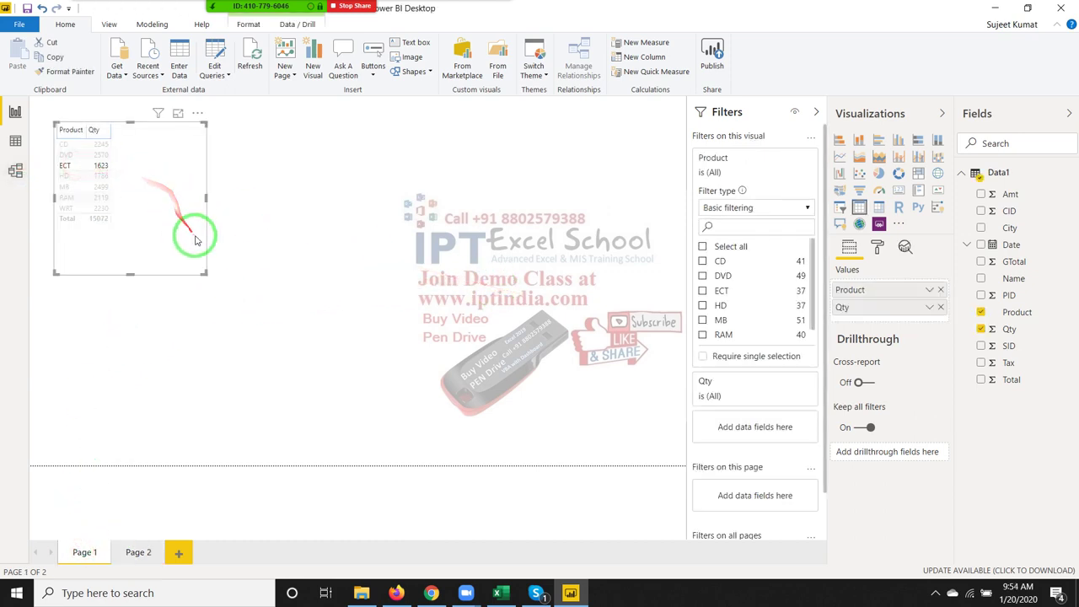
pyautogui.click(265, 236)
pyautogui.click(150, 552)
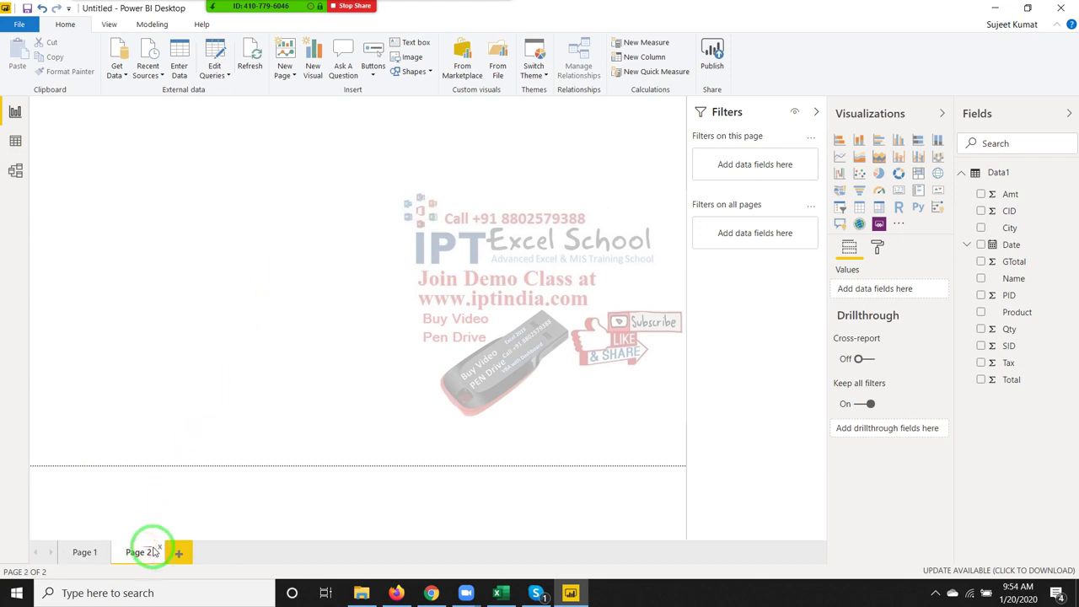
pyautogui.click(86, 553)
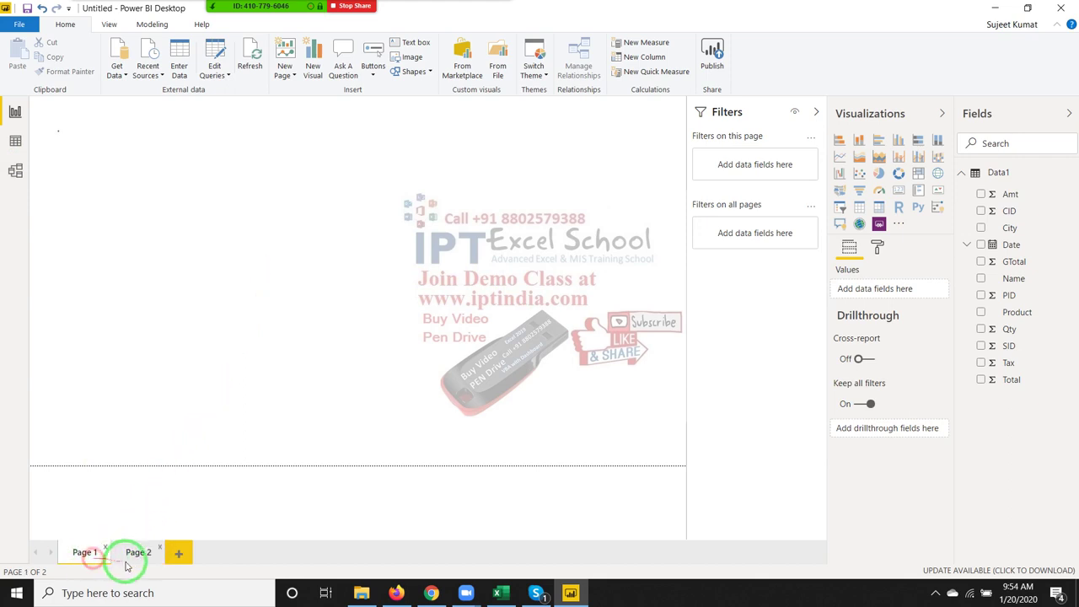
pyautogui.click(124, 559)
pyautogui.click(91, 553)
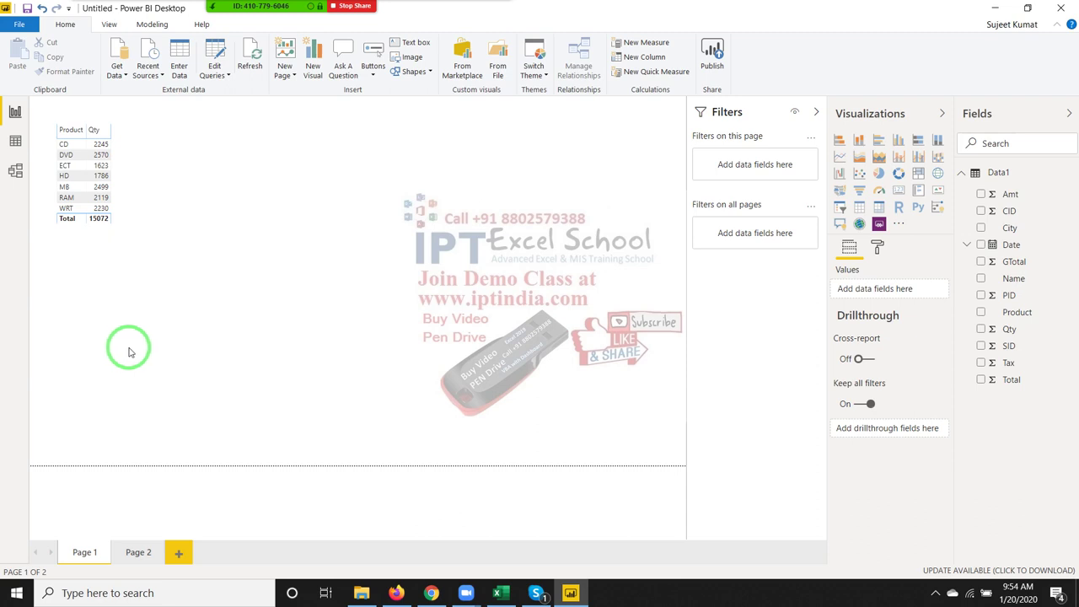
pyautogui.click(65, 226)
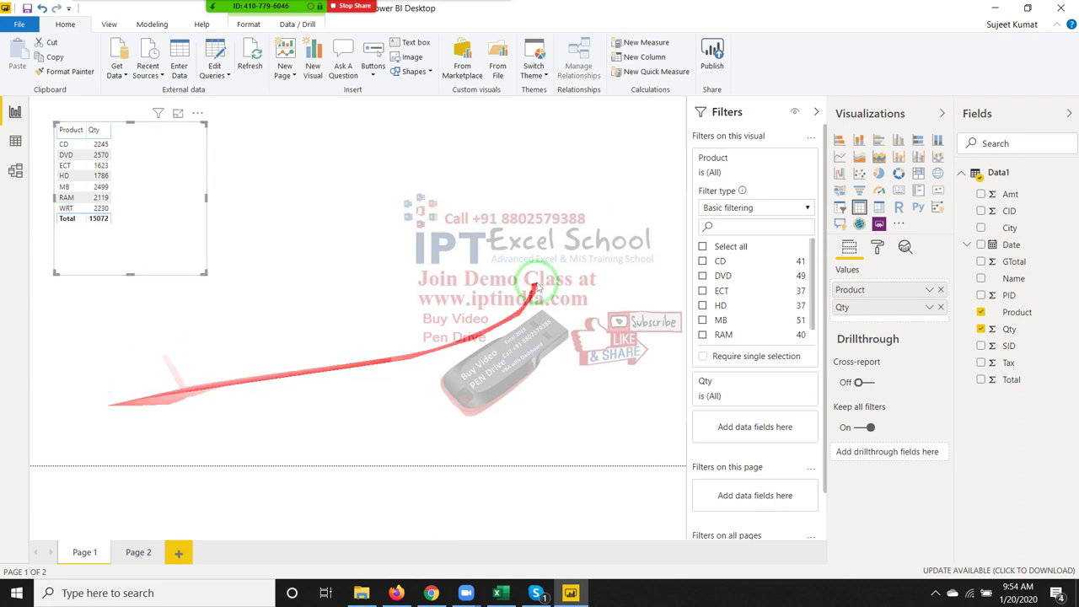
pyautogui.moveTo(859, 140)
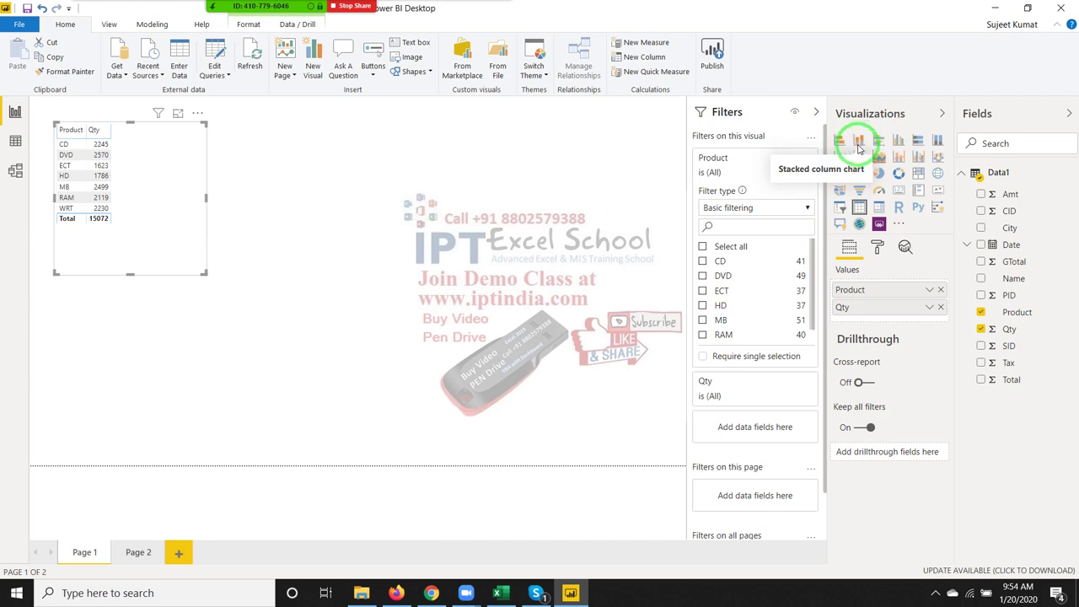
# Change the table to a stacked bar chart, enlarge it, and add Amt alongside Qty
pyautogui.click(840, 140)
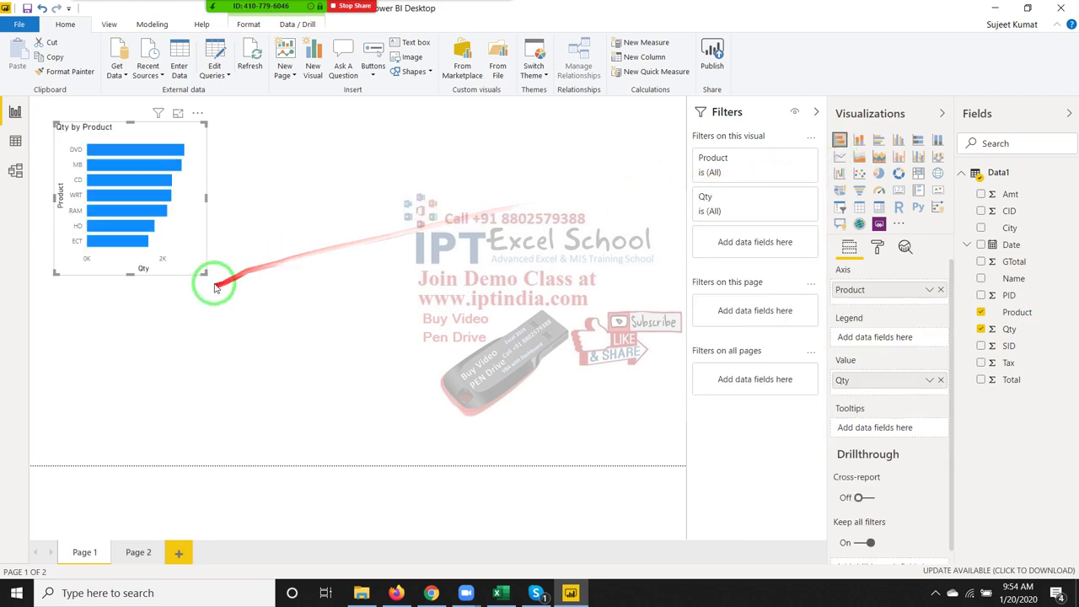
pyautogui.moveTo(205, 273); pyautogui.dragTo(268, 353)
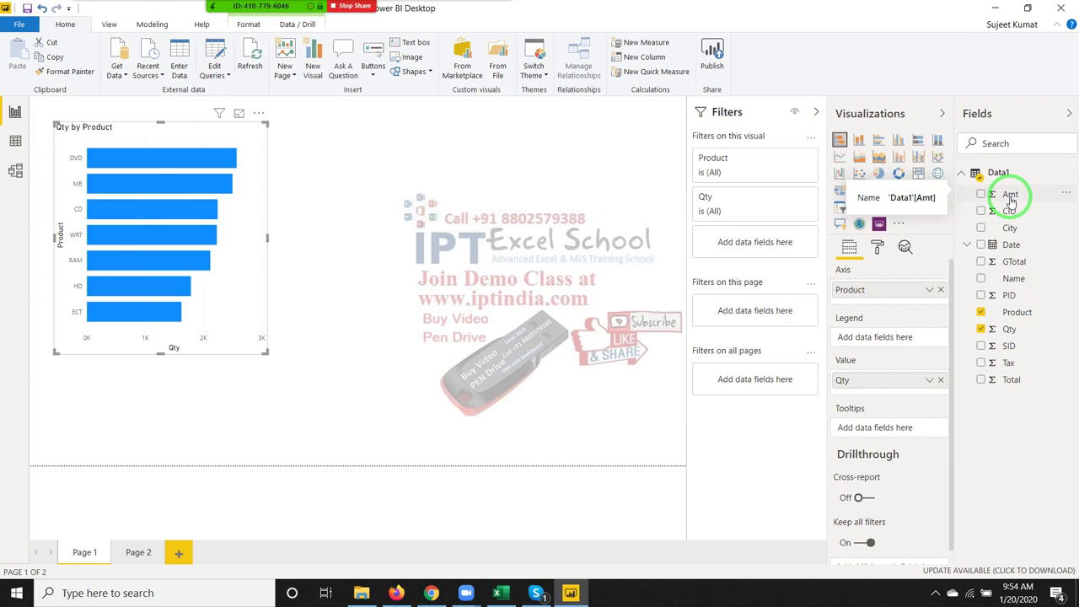
pyautogui.moveTo(1012, 202)
pyautogui.mouseDown()
pyautogui.moveTo(240, 328)
pyautogui.moveTo(376, 376)
pyautogui.mouseUp()
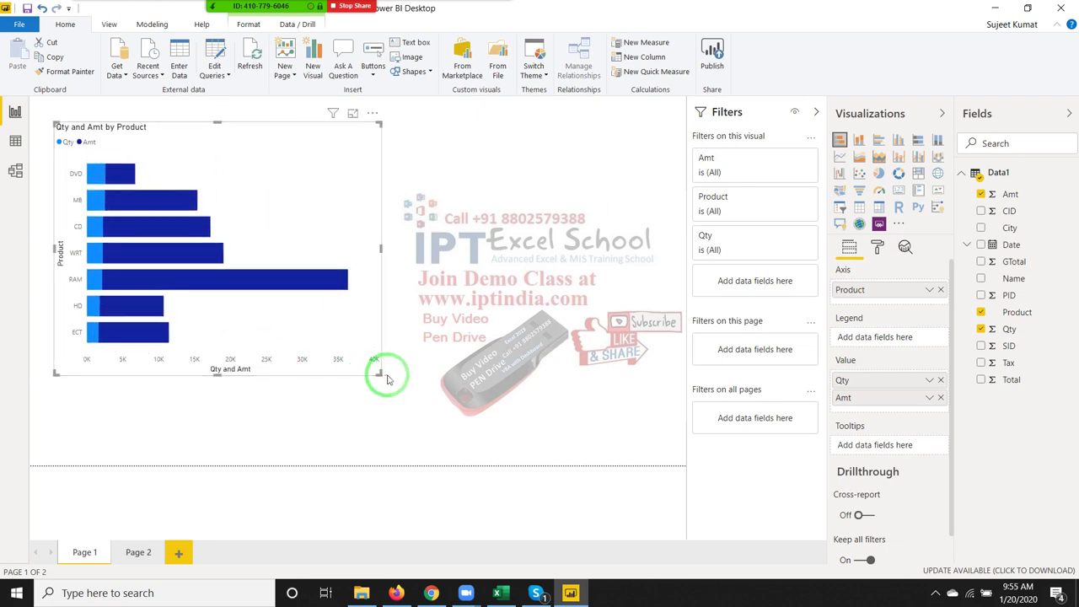
pyautogui.click(267, 284)
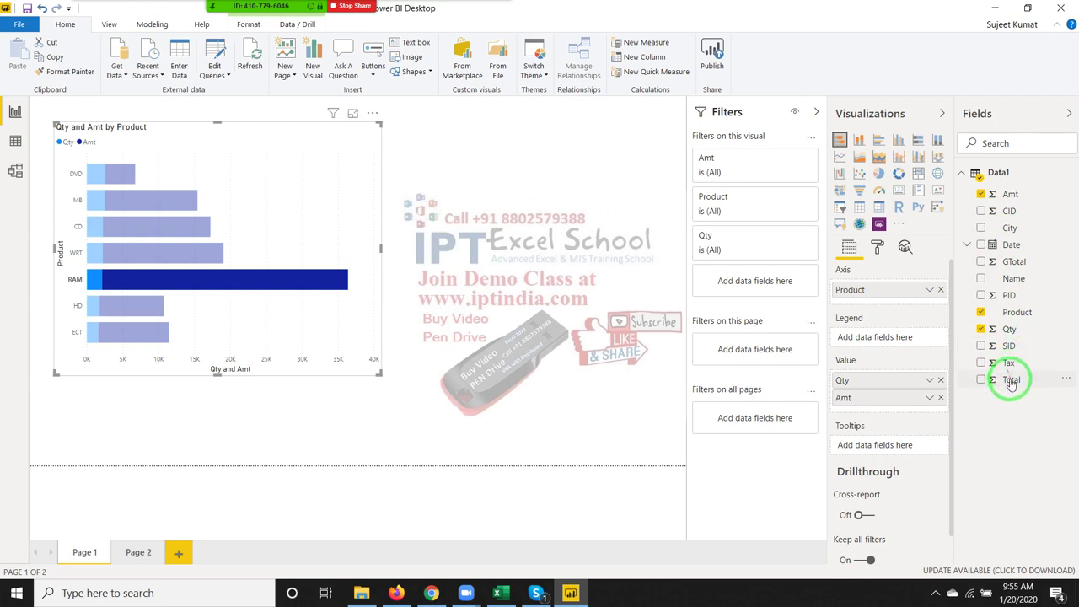
# Remove Amt from the chart, inspect the Amt column in Data view, and return to Report view
pyautogui.click(941, 398)
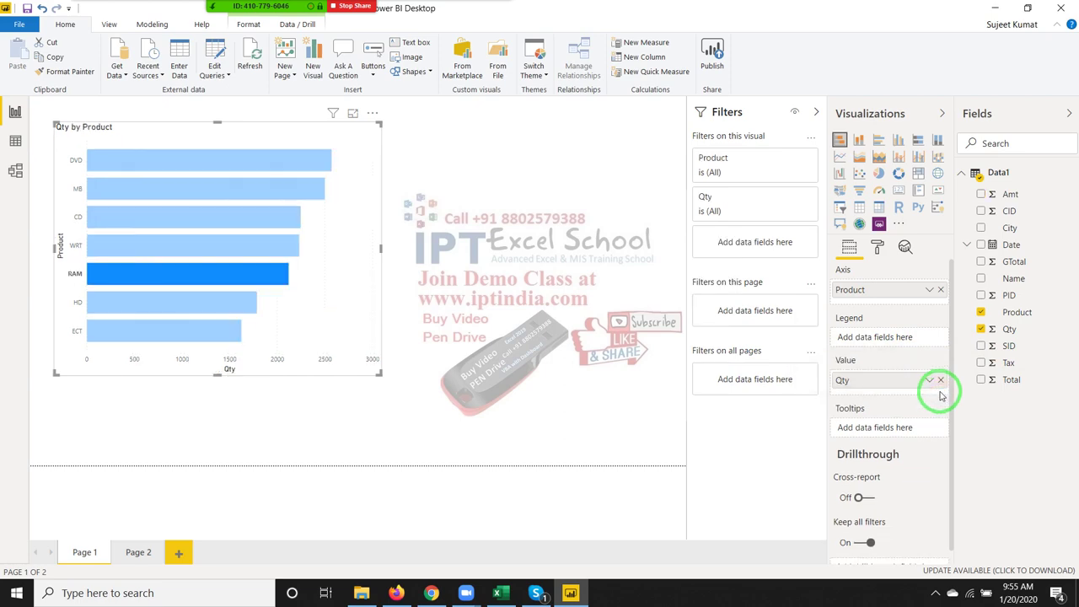
pyautogui.click(15, 141)
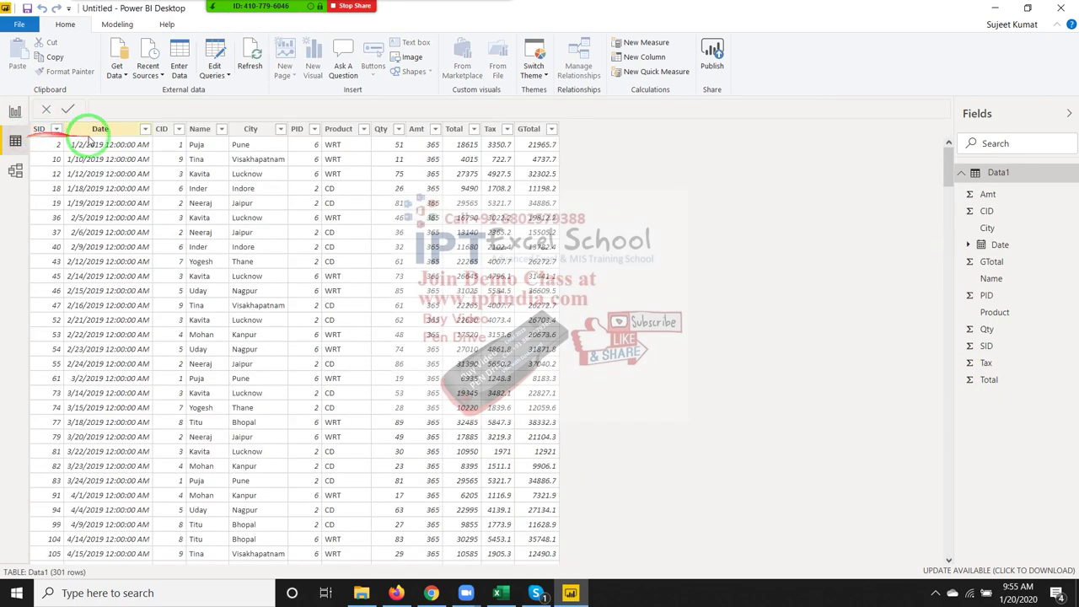
pyautogui.click(417, 145)
pyautogui.scroll(-10, 414, 226)
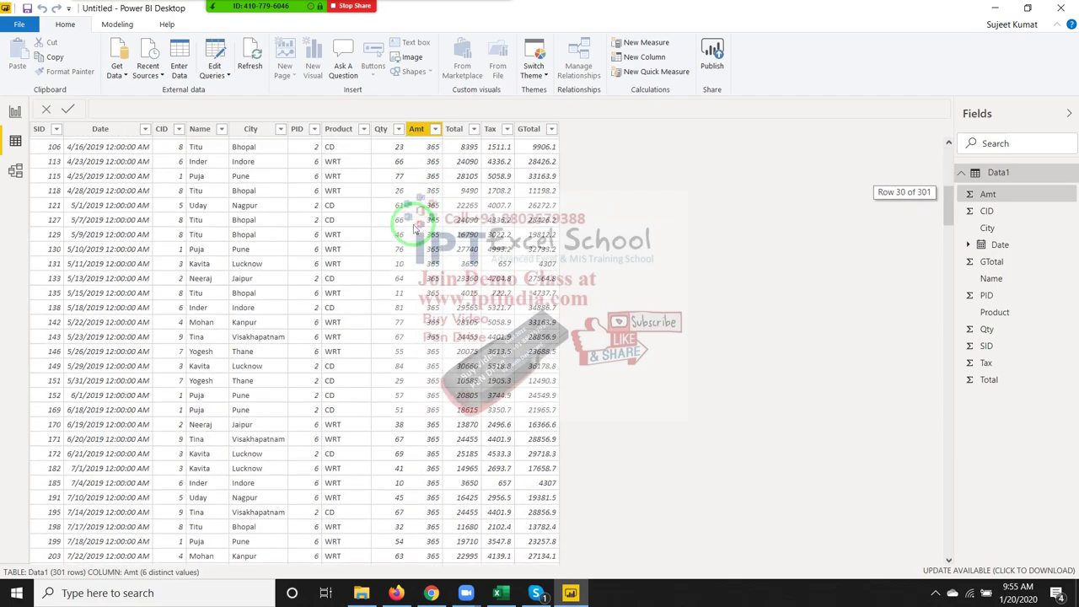
pyautogui.scroll(-8, 414, 226)
pyautogui.scroll(-10, 411, 222)
pyautogui.scroll(-8, 409, 219)
pyautogui.scroll(-10, 405, 215)
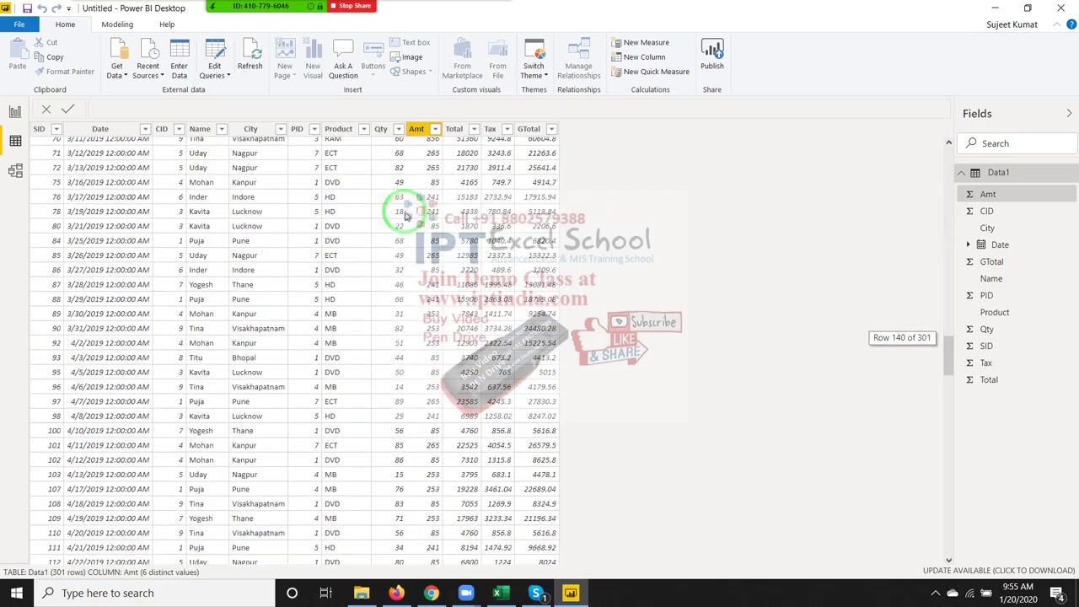
pyautogui.scroll(5, 405, 215)
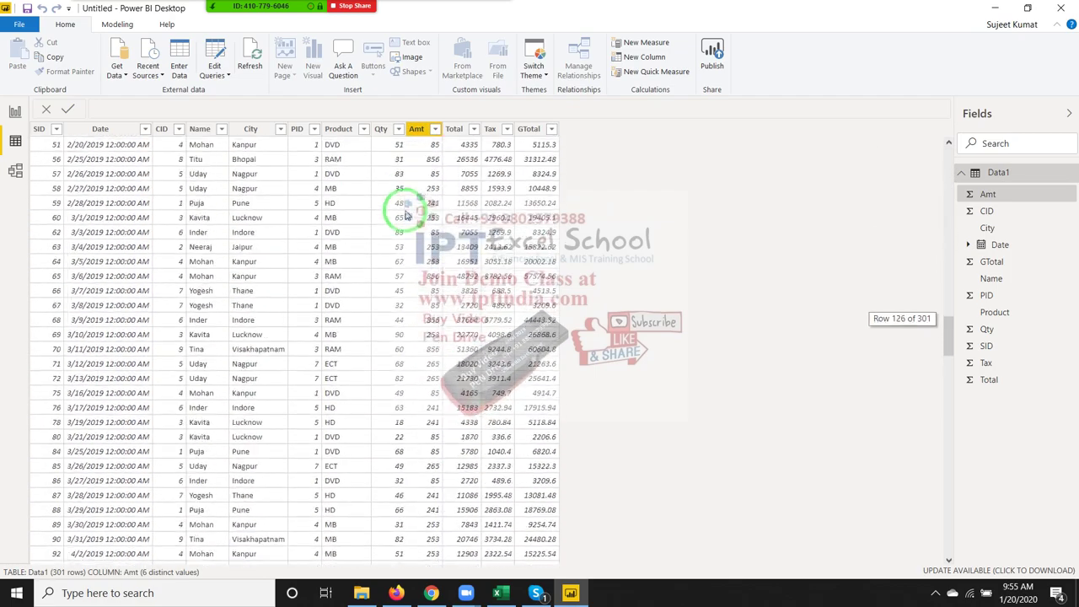
pyautogui.click(15, 111)
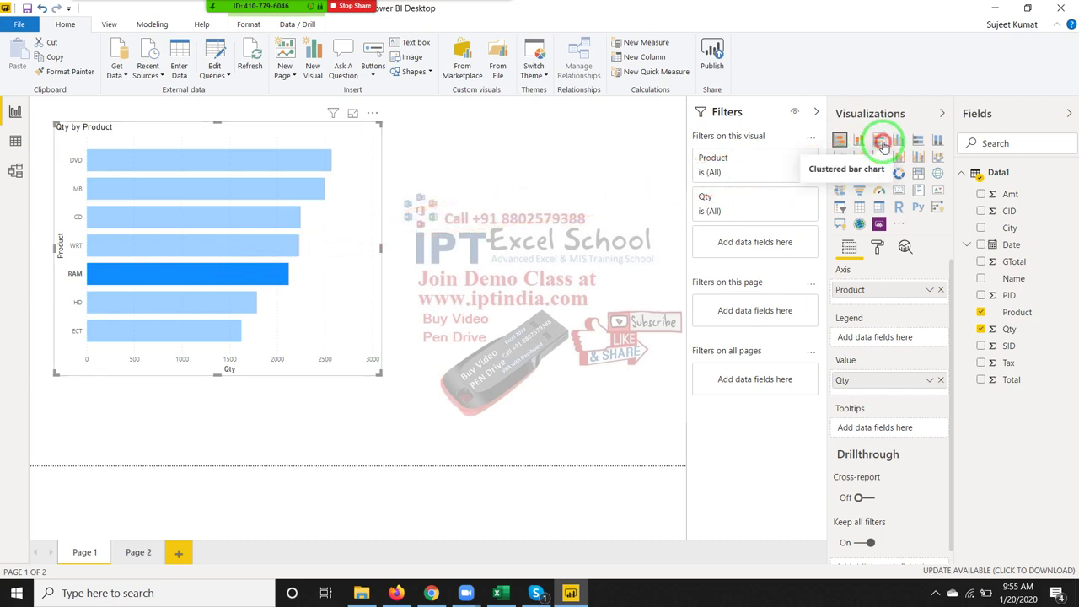
# Make it a clustered bar chart with Amt added, then settle on 100% stacked bar
pyautogui.click(882, 145)
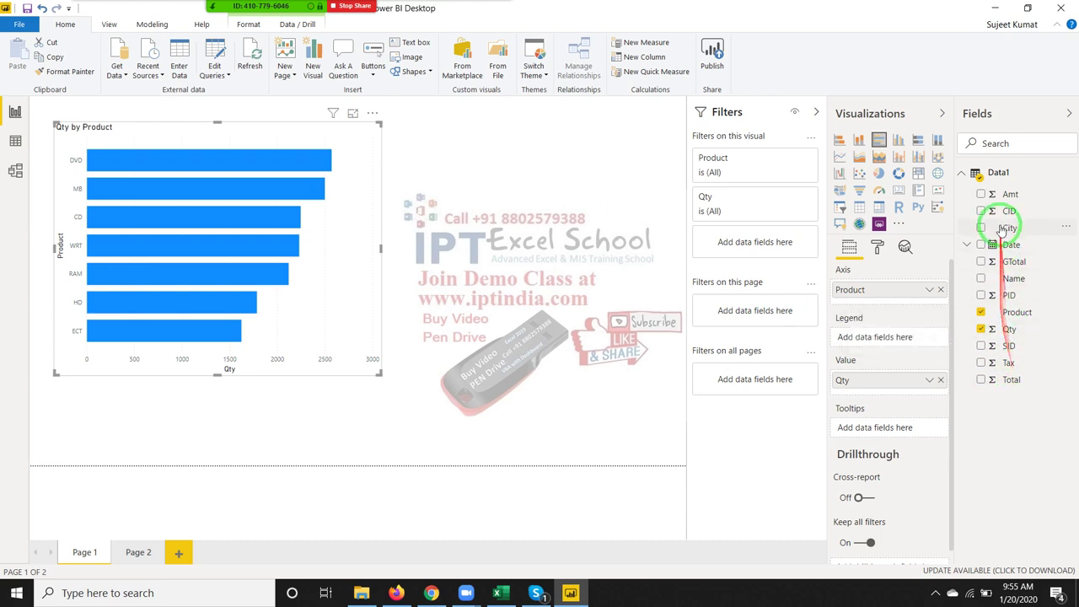
pyautogui.moveTo(1010, 202); pyautogui.dragTo(877, 402)
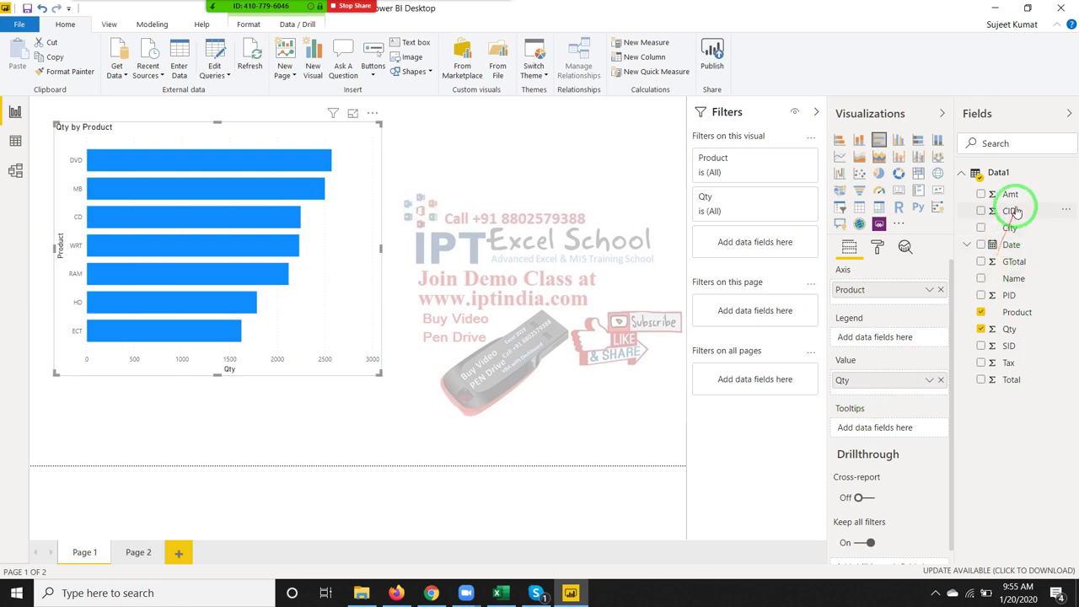
pyautogui.moveTo(1012, 202); pyautogui.dragTo(331, 309)
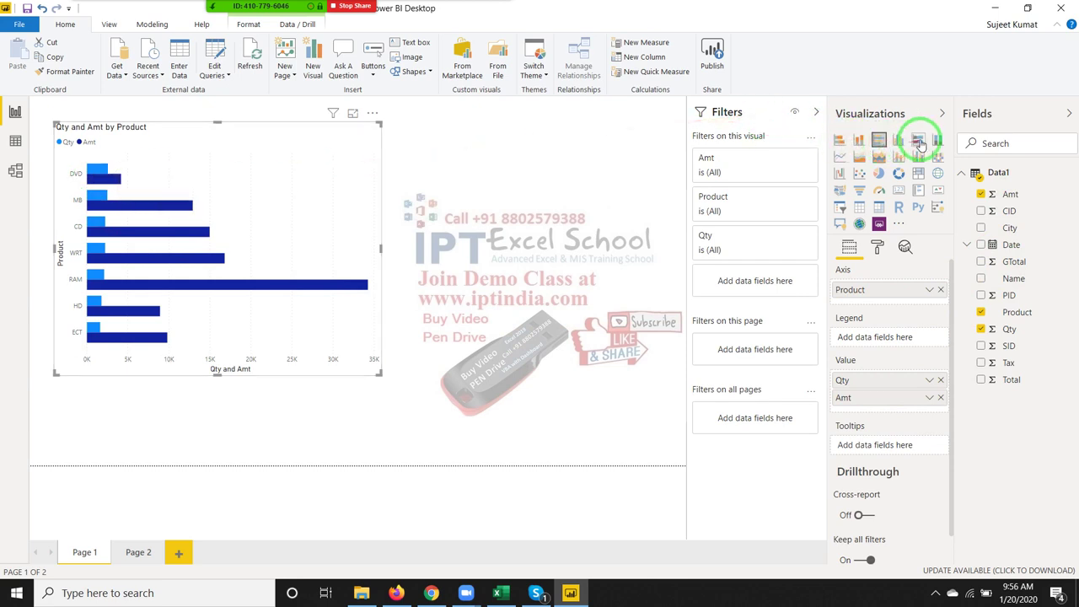
pyautogui.click(919, 141)
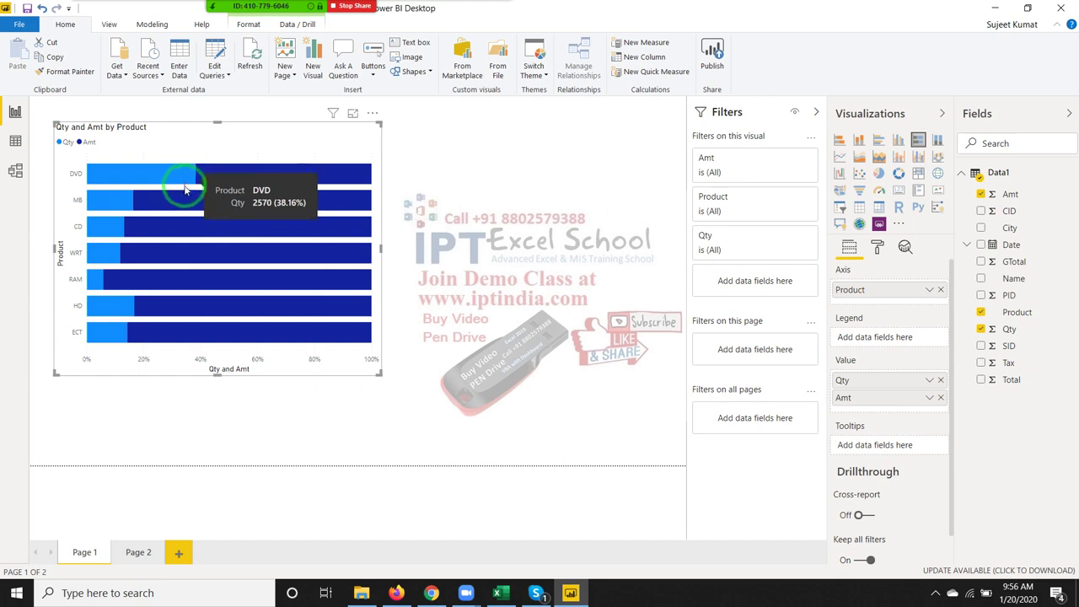
pyautogui.click(938, 140)
pyautogui.click(920, 141)
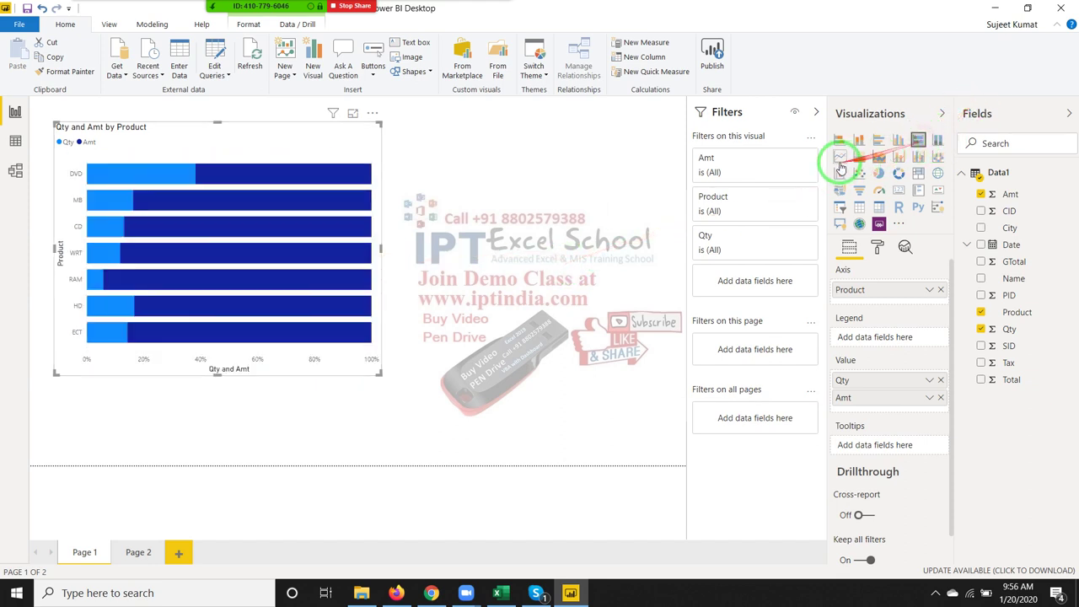
# Try line, area, stacked area, combo, ribbon and waterfall charts, ending on a scatter chart
pyautogui.click(839, 159)
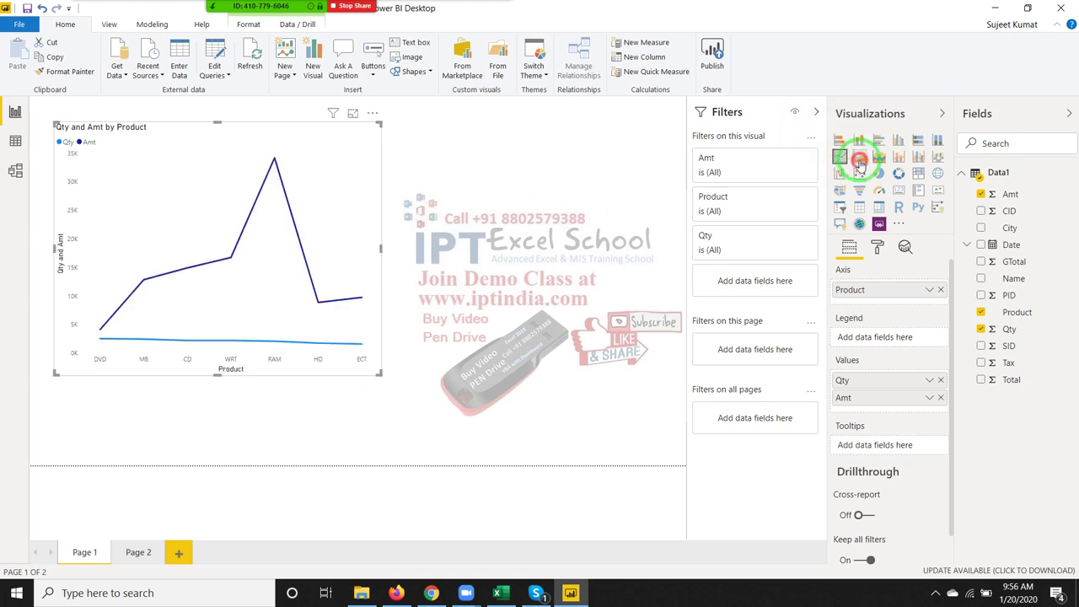
pyautogui.click(859, 159)
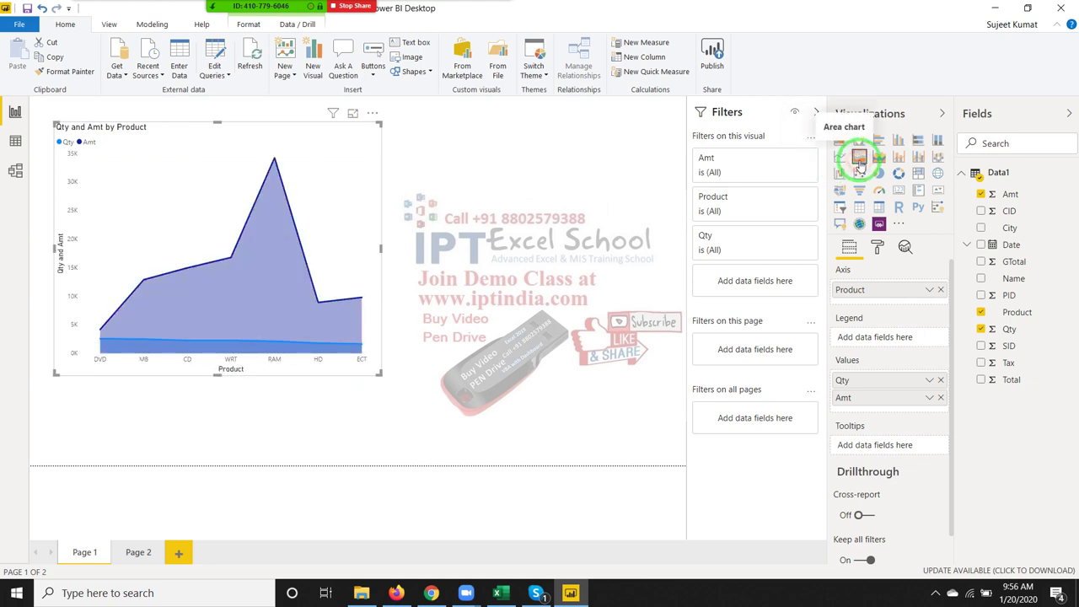
pyautogui.click(878, 164)
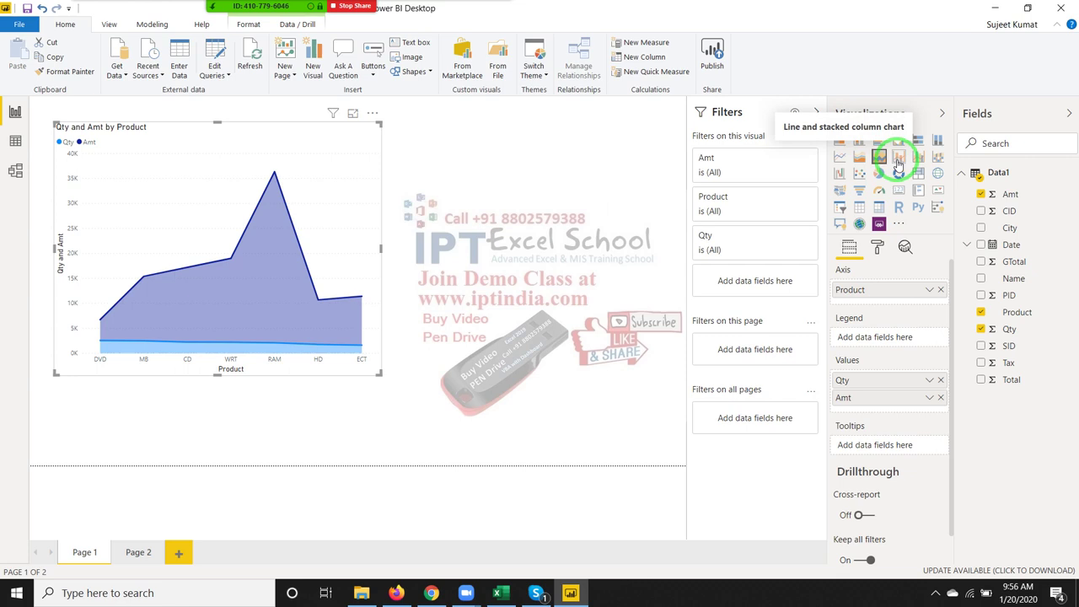
pyautogui.click(899, 157)
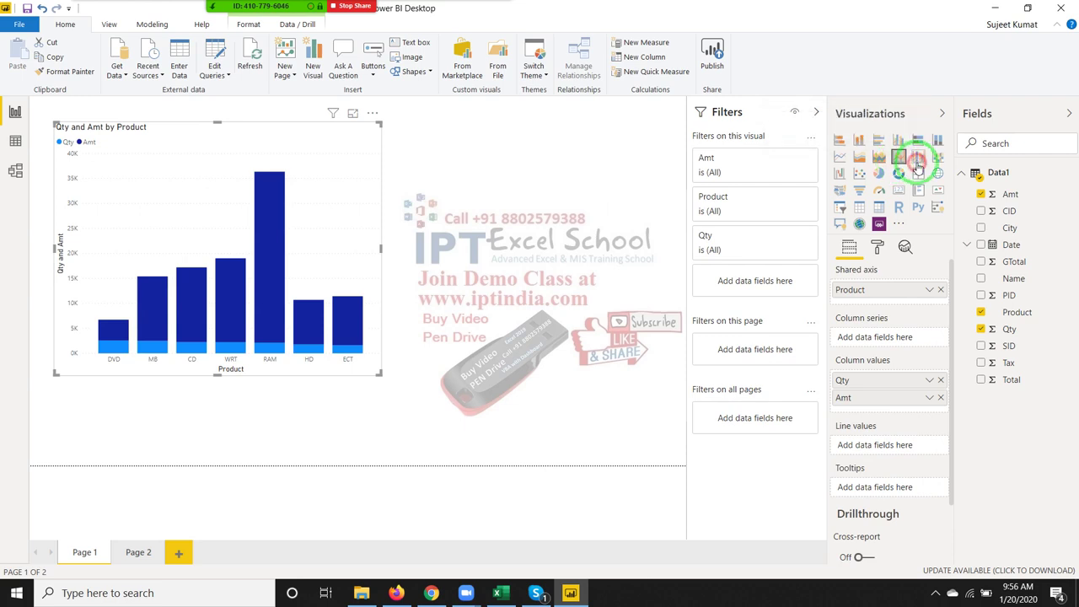
pyautogui.click(918, 160)
pyautogui.click(935, 163)
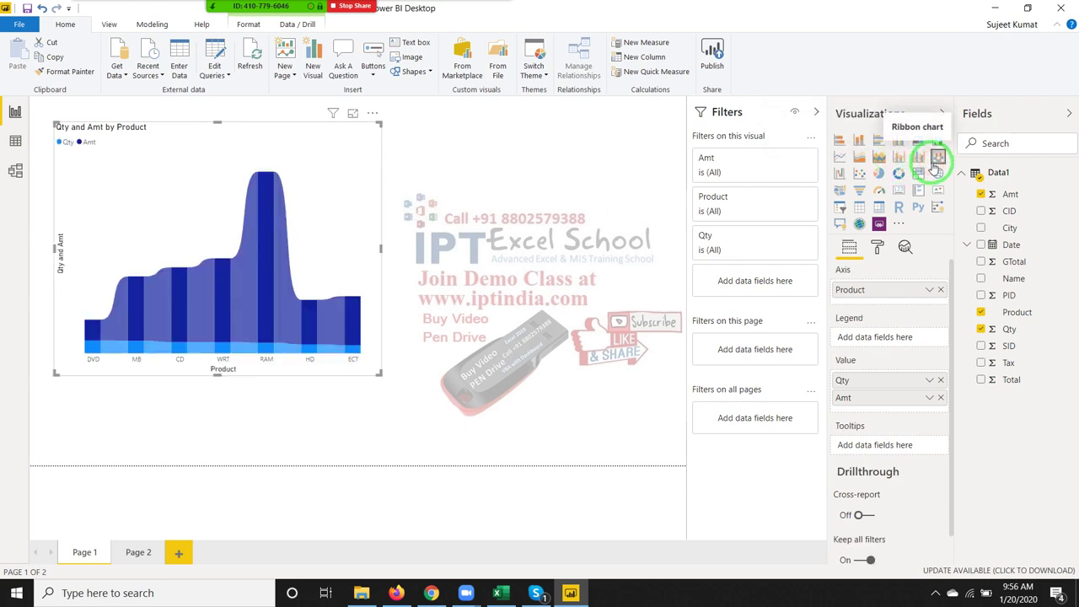
pyautogui.click(842, 175)
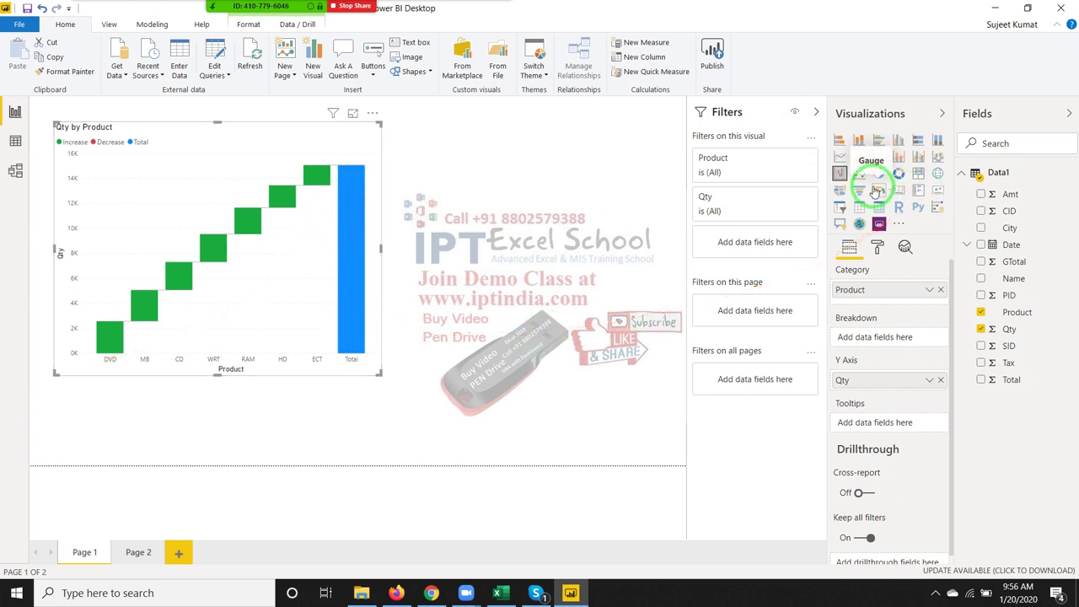
pyautogui.click(858, 175)
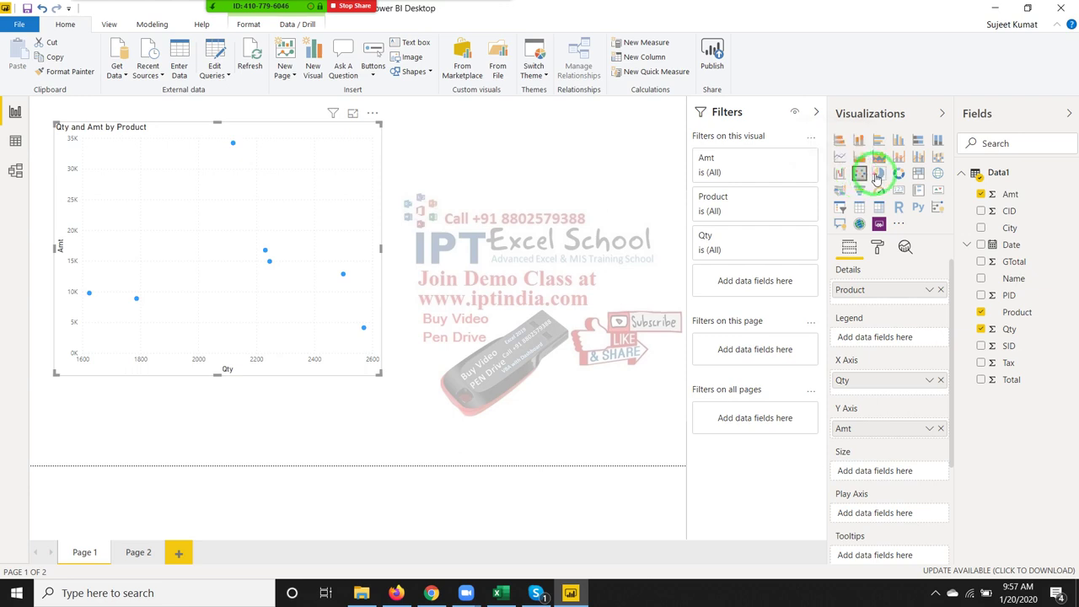
# Cycle through pie, donut, treemap, map and filled map, ending on a funnel chart
pyautogui.click(878, 174)
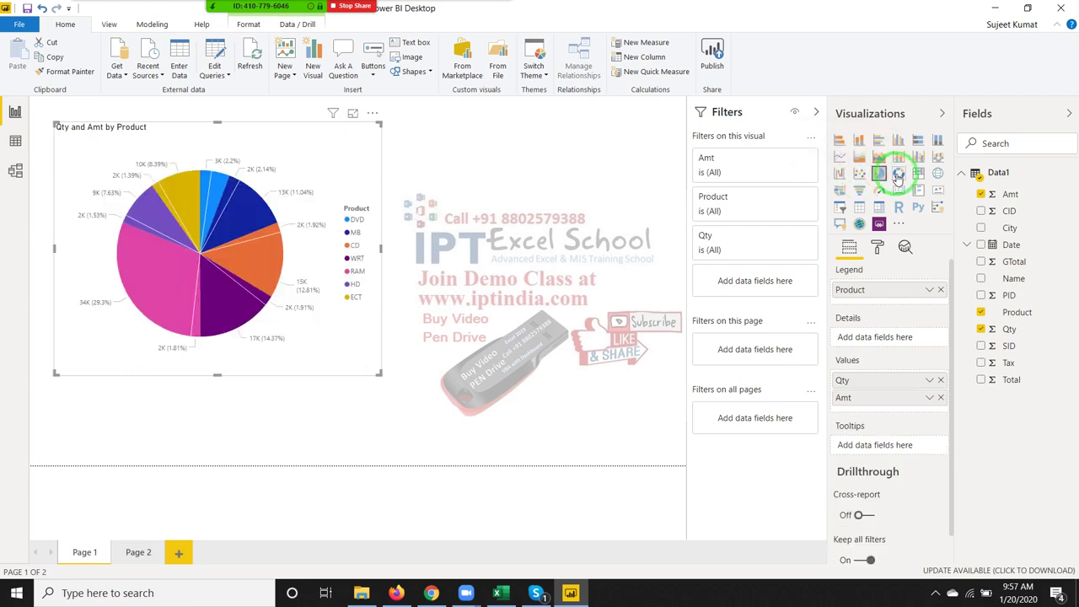
pyautogui.click(899, 173)
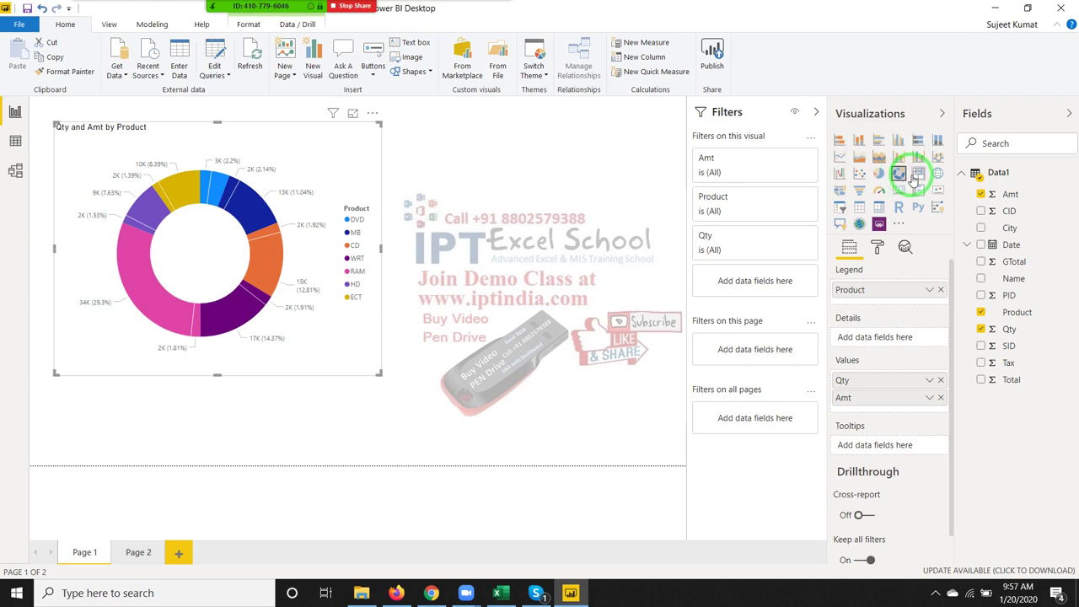
pyautogui.click(919, 174)
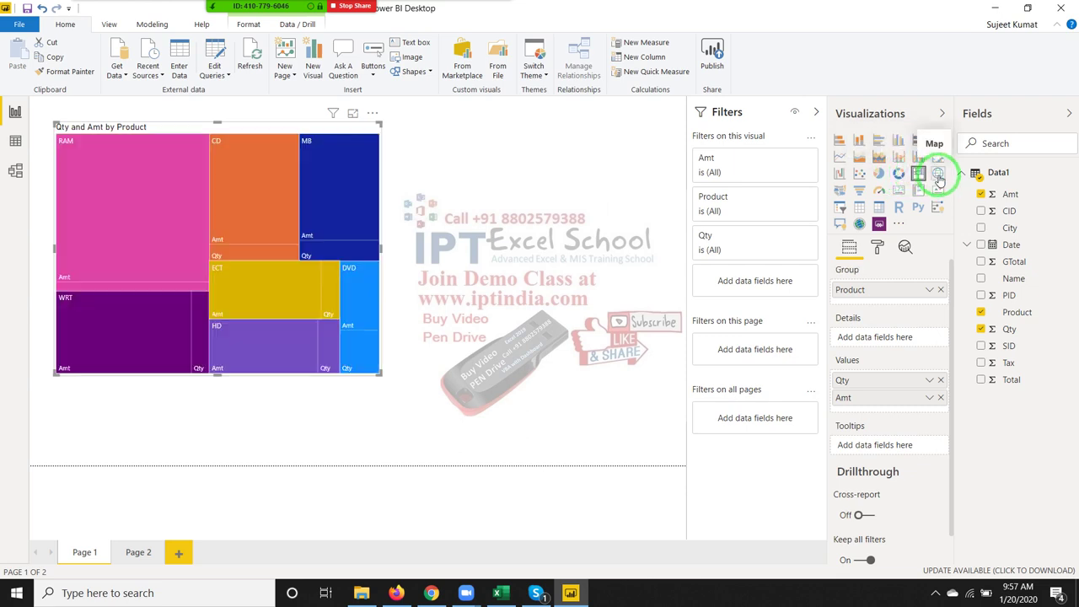
pyautogui.click(939, 174)
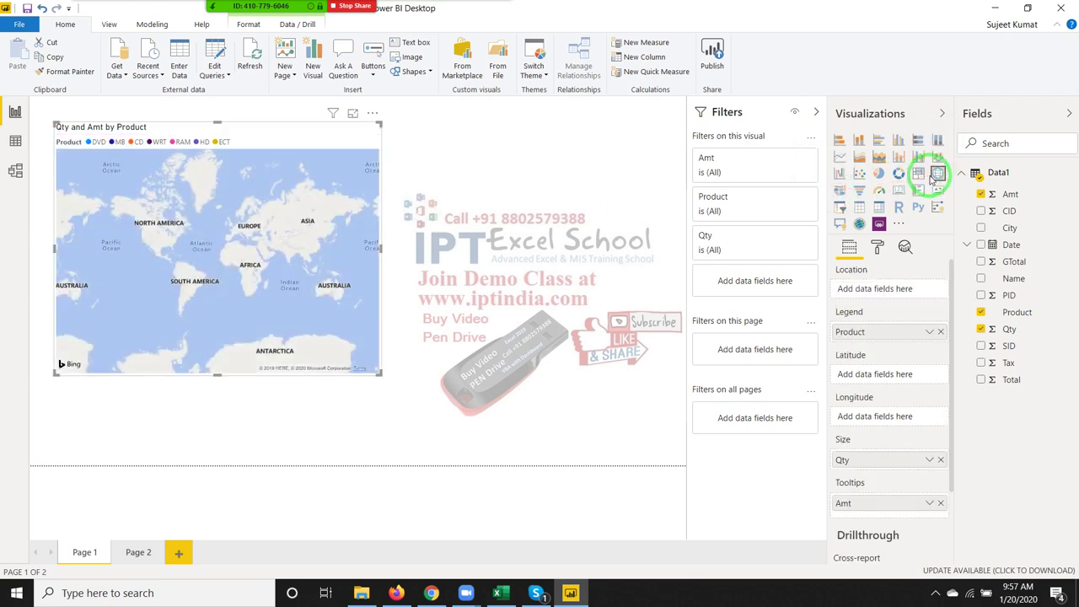
pyautogui.click(839, 190)
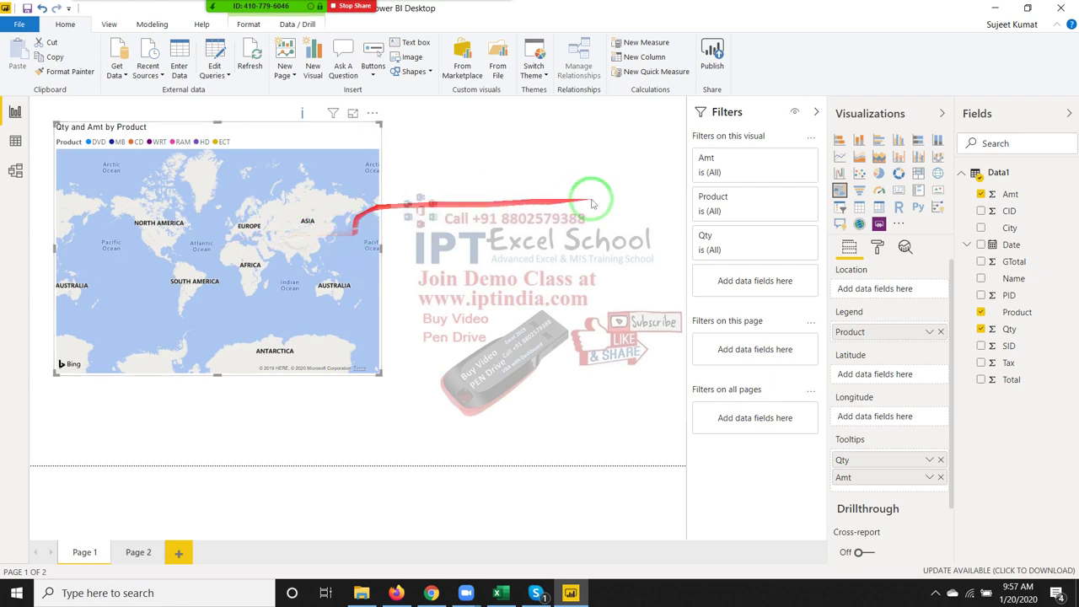
pyautogui.click(859, 193)
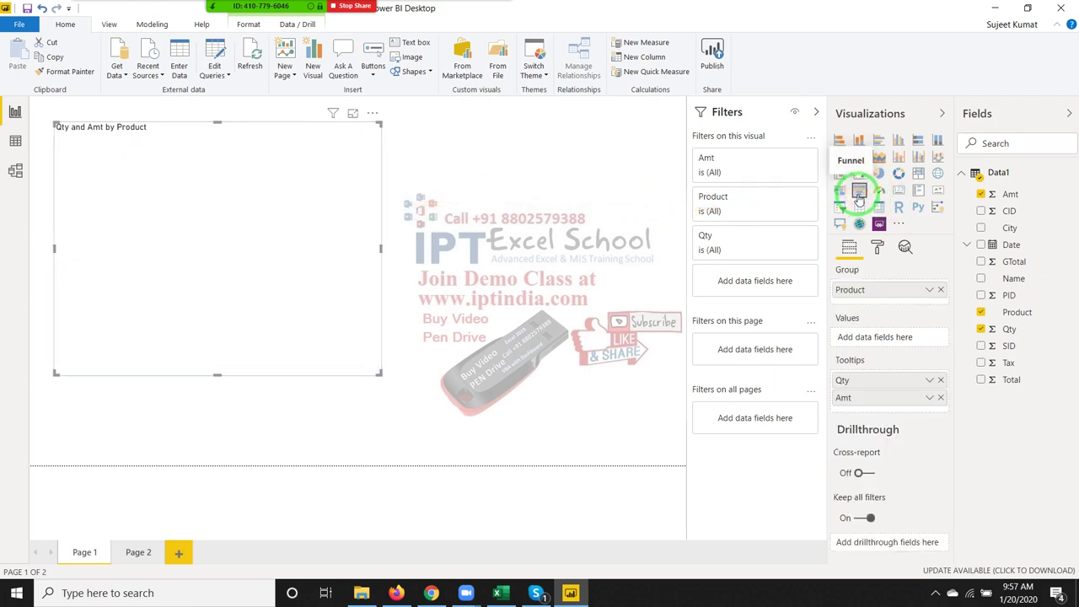
pyautogui.moveTo(746, 204)
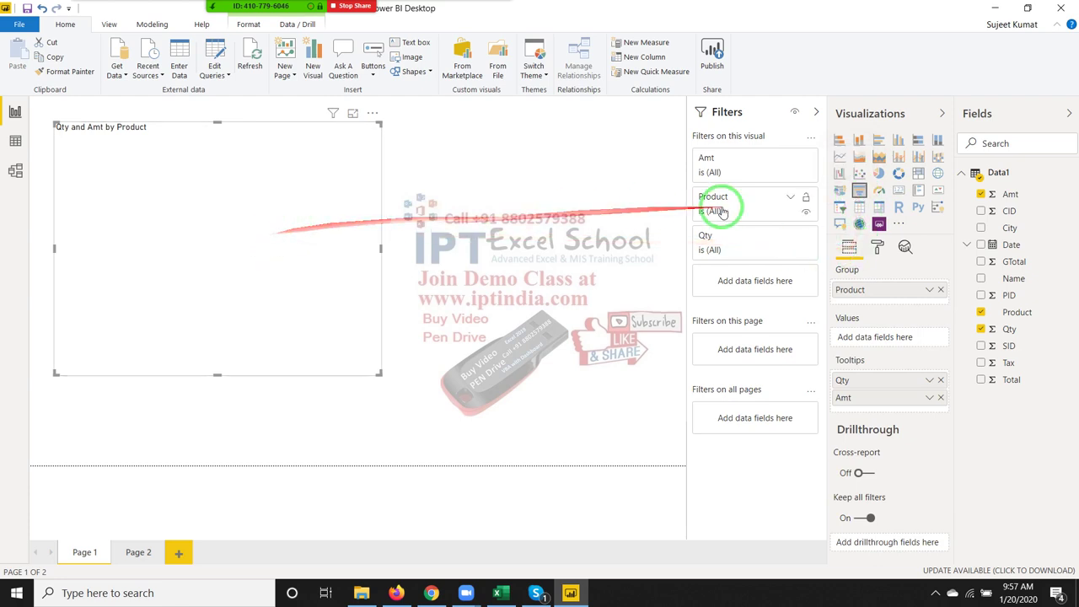
pyautogui.moveTo(745, 211); pyautogui.dragTo(799, 370)
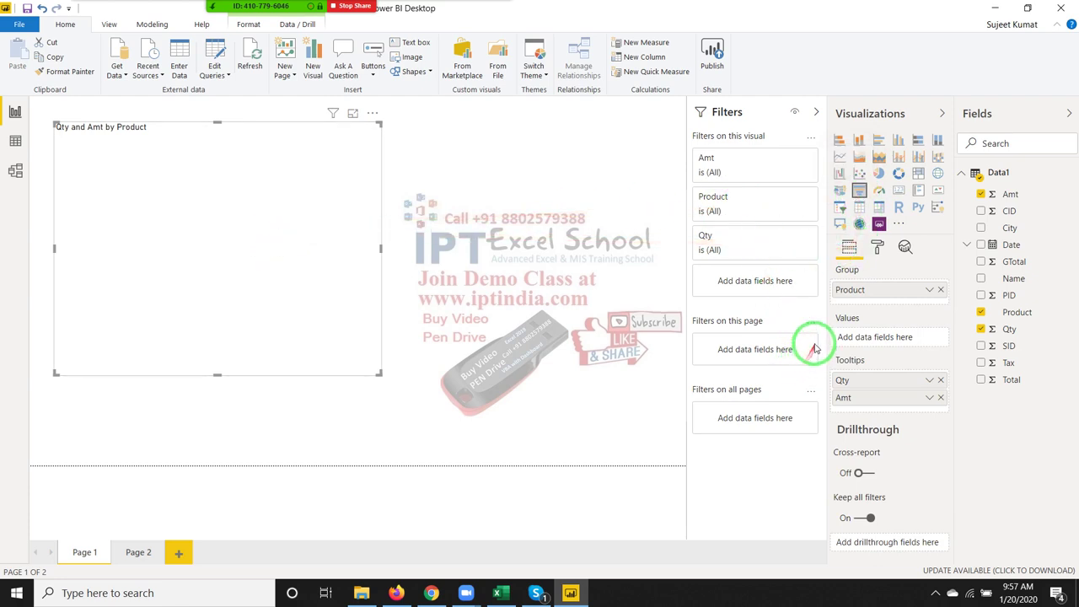
# Clear Amt, Qty and Product out of the funnel's wells
pyautogui.moveTo(850, 399); pyautogui.dragTo(969, 364)
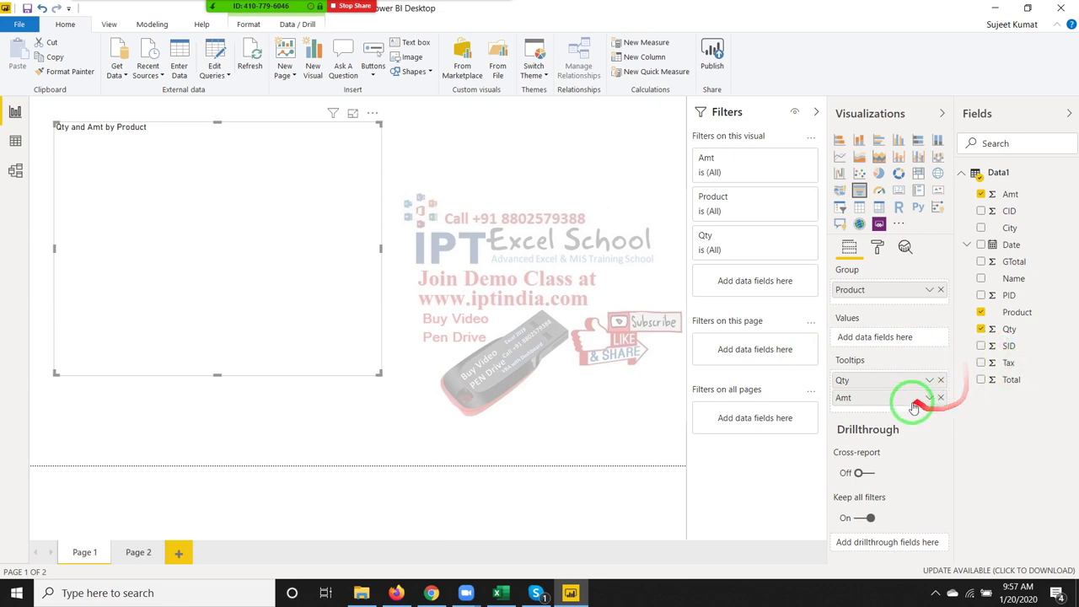
pyautogui.moveTo(978, 398); pyautogui.dragTo(1034, 356)
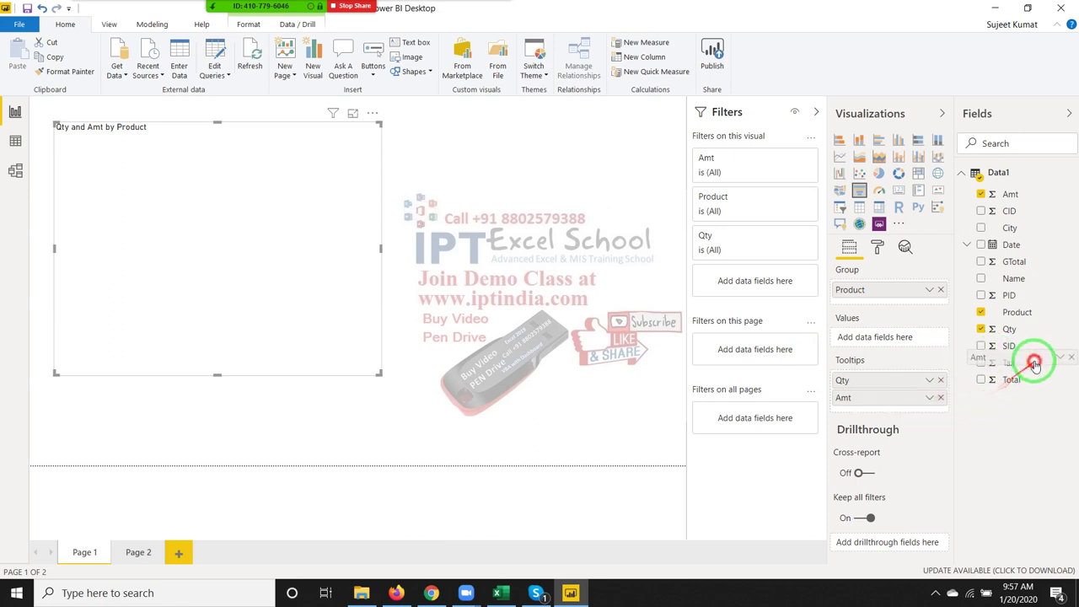
pyautogui.click(941, 397)
pyautogui.click(936, 388)
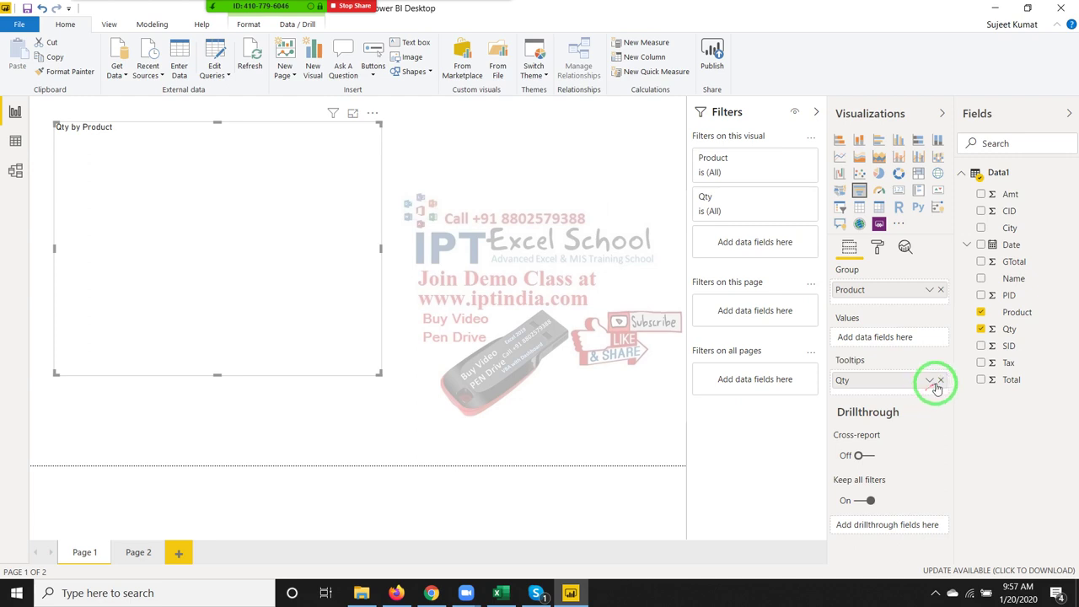
pyautogui.click(941, 289)
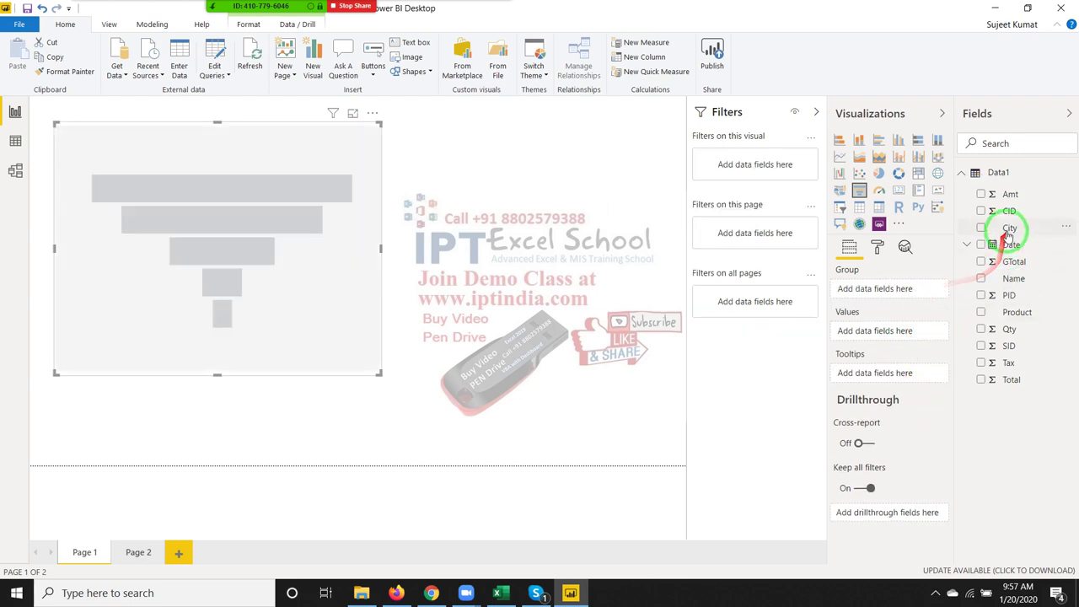
# Put Qty in Values and Name in Group to plot Qty by Name
pyautogui.moveTo(1012, 220)
pyautogui.mouseDown()
pyautogui.moveTo(1016, 307)
pyautogui.moveTo(903, 371)
pyautogui.moveTo(887, 338)
pyautogui.mouseUp()
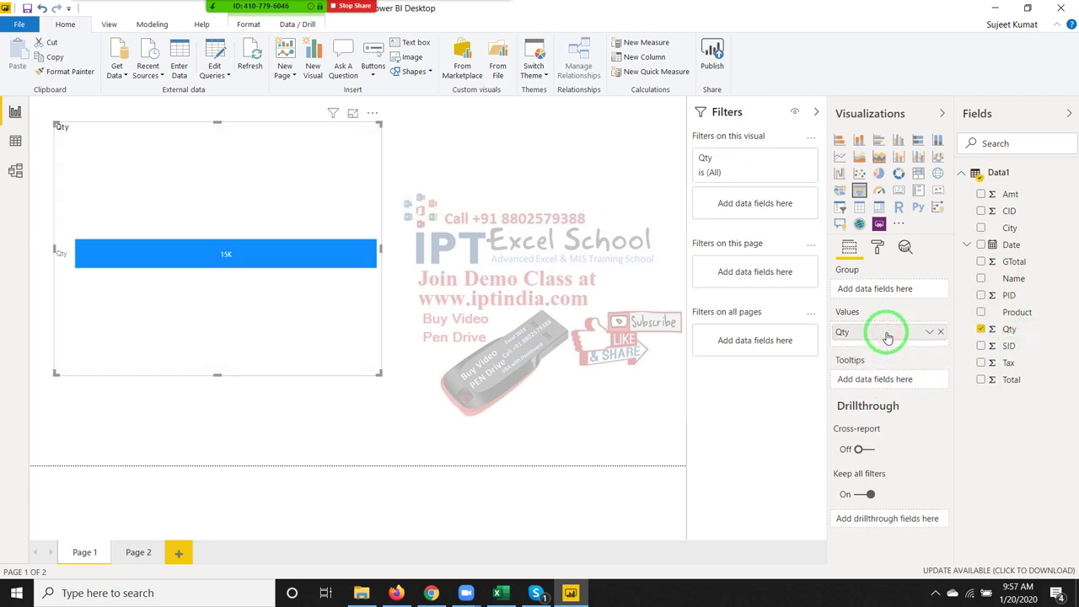
pyautogui.moveTo(1014, 278)
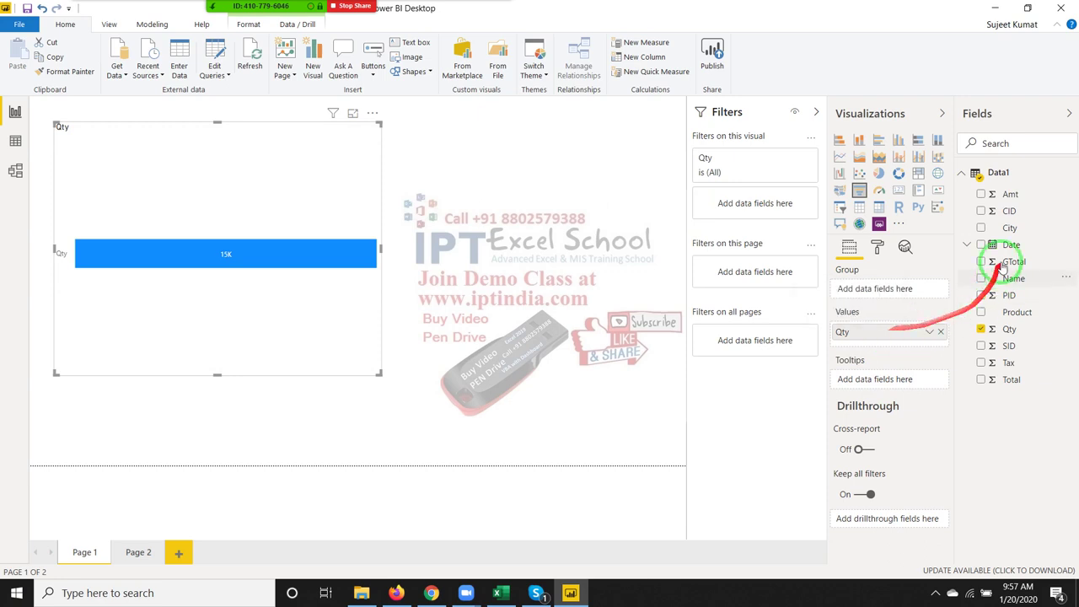
pyautogui.moveTo(1026, 282); pyautogui.dragTo(893, 346)
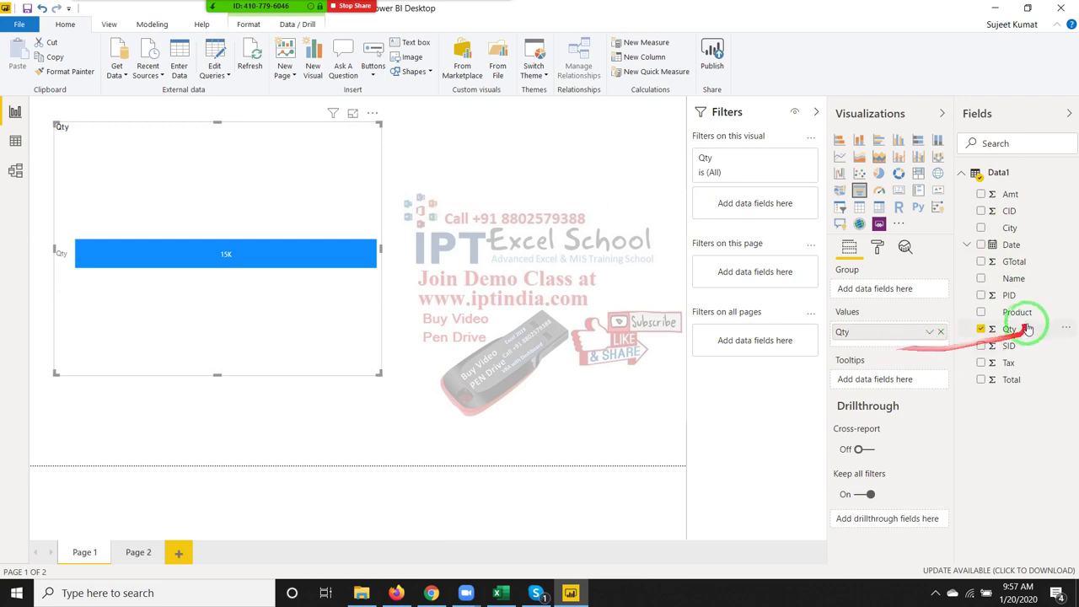
pyautogui.moveTo(1021, 282); pyautogui.dragTo(896, 342)
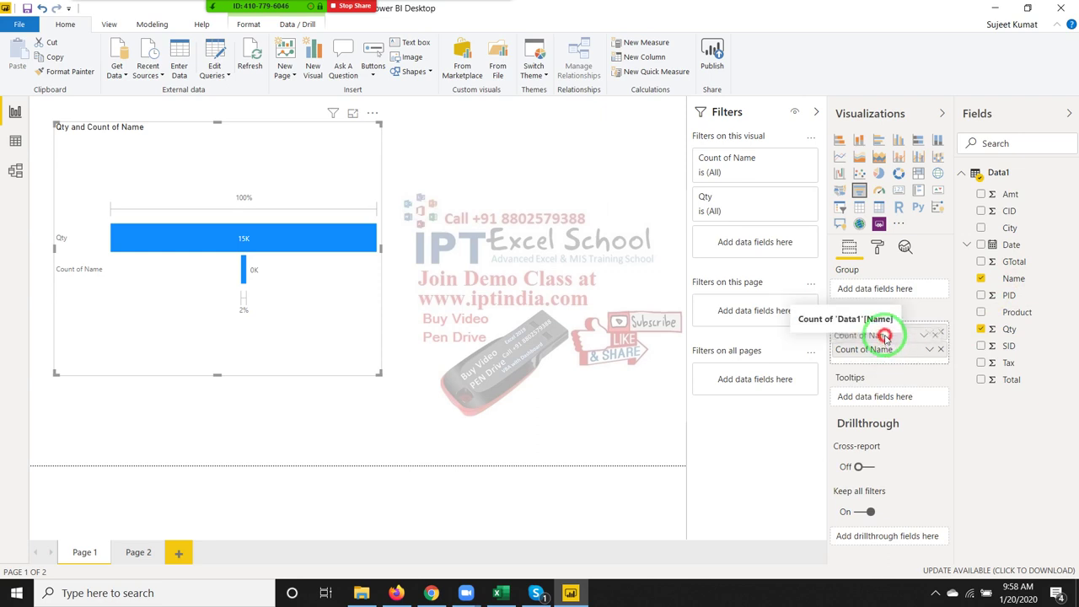
pyautogui.moveTo(889, 351); pyautogui.dragTo(887, 291)
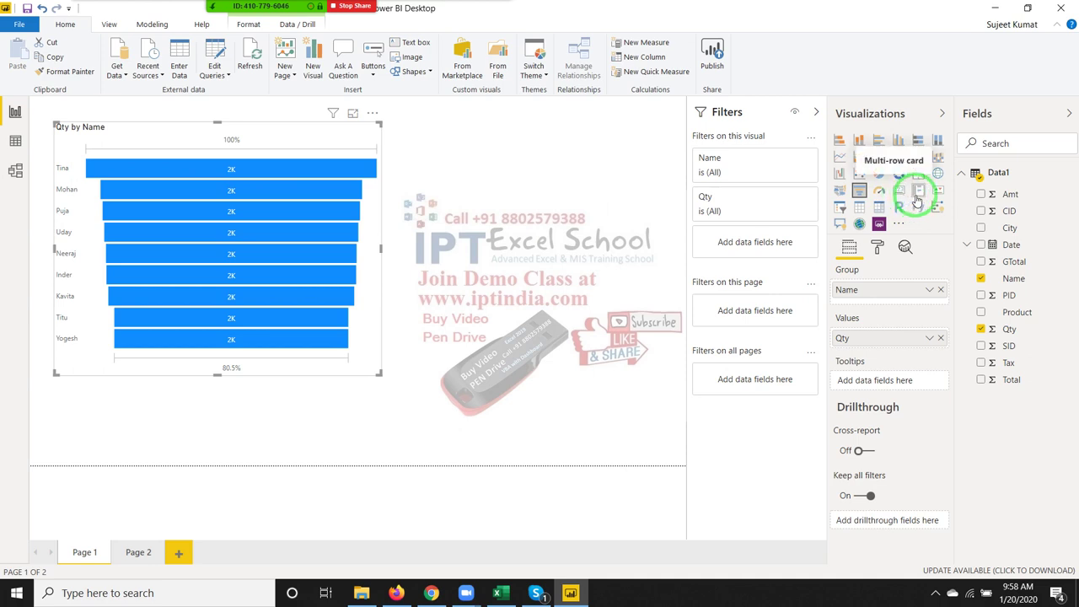
pyautogui.click(618, 200)
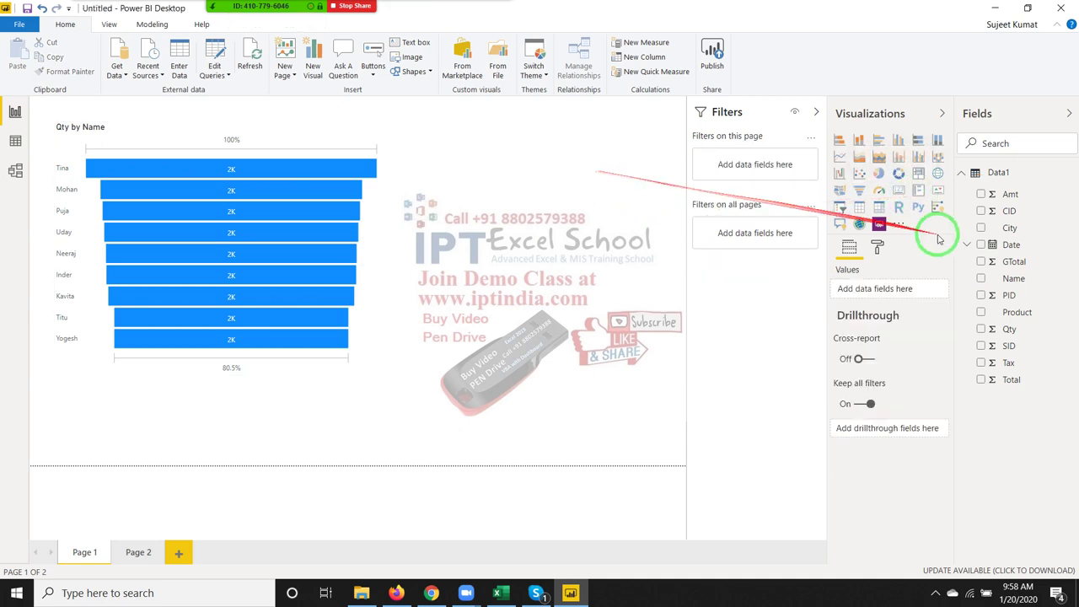
pyautogui.click(895, 194)
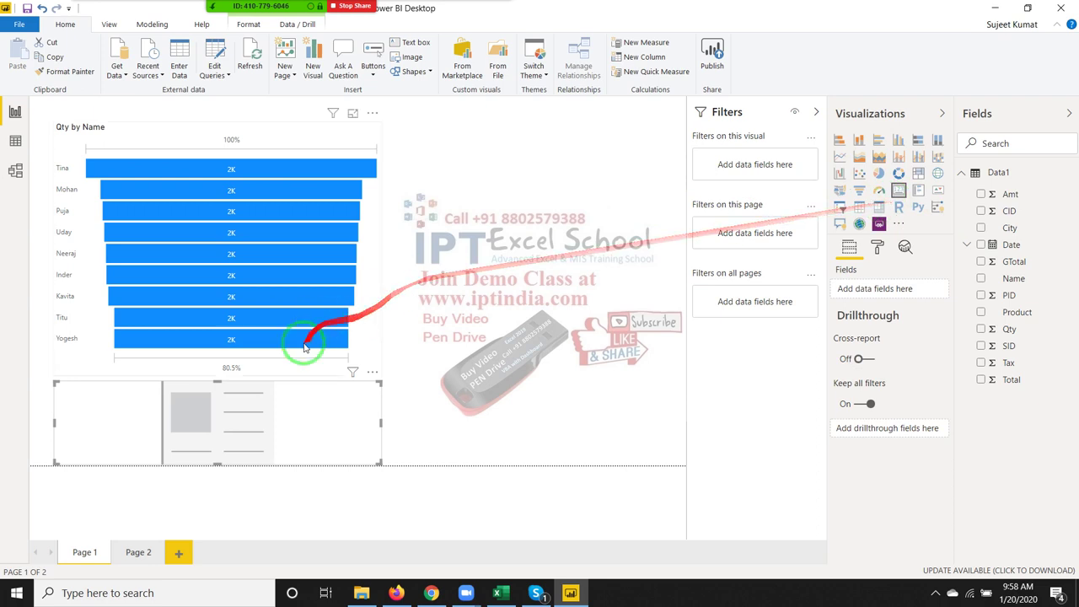
pyautogui.moveTo(298, 391); pyautogui.dragTo(624, 127)
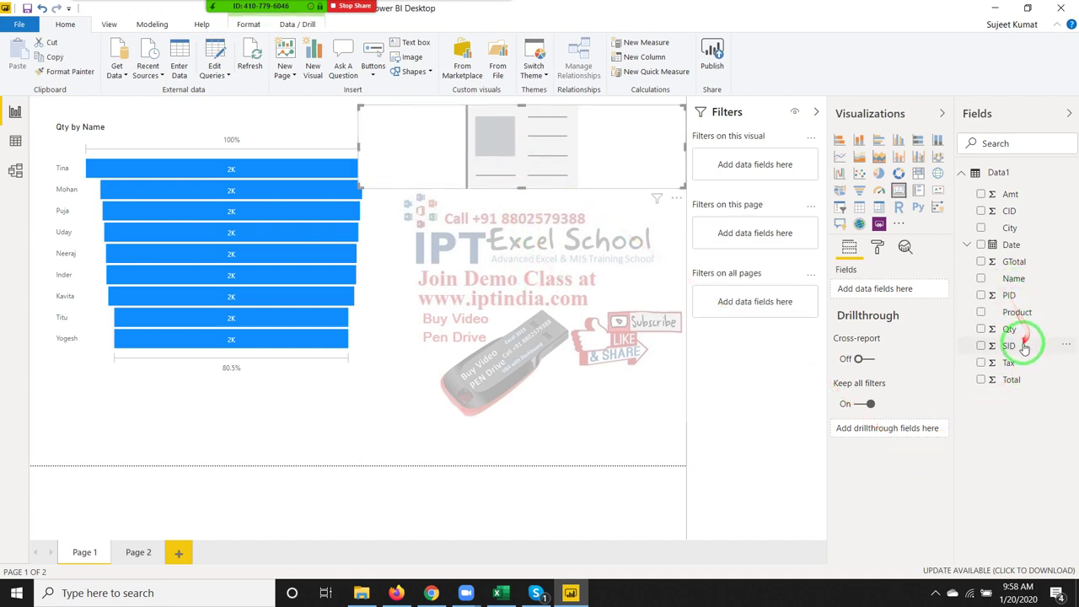
pyautogui.moveTo(1010, 328); pyautogui.dragTo(538, 142)
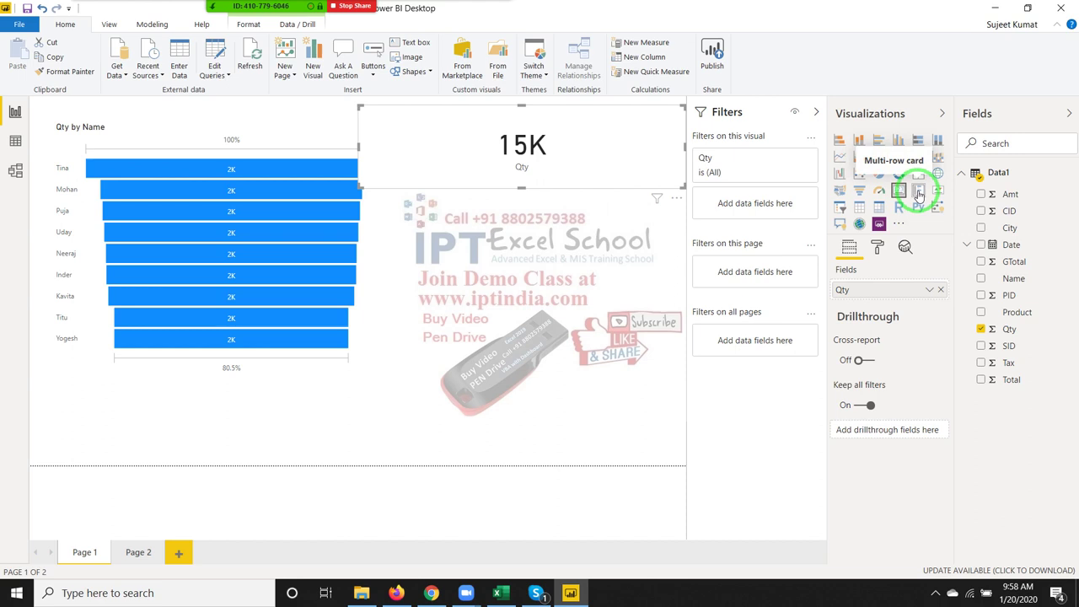
pyautogui.click(919, 194)
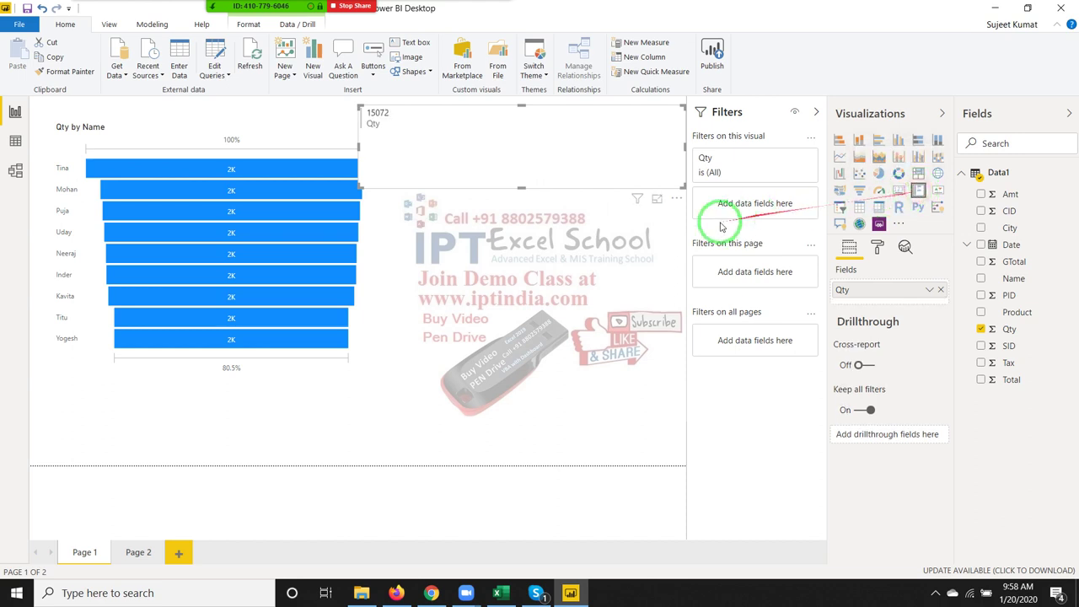
pyautogui.click(981, 280)
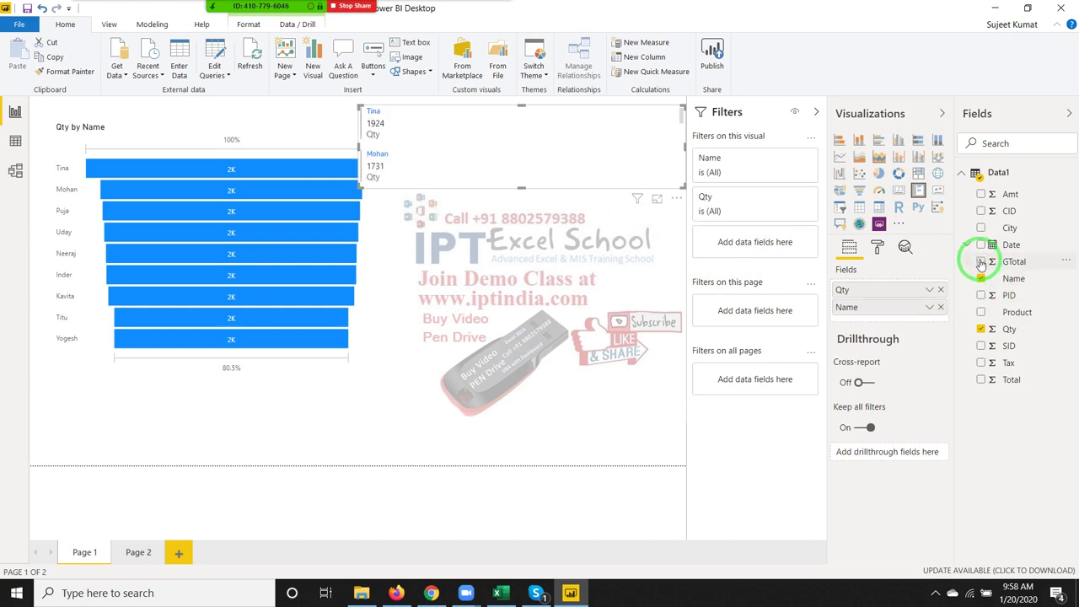
pyautogui.click(981, 228)
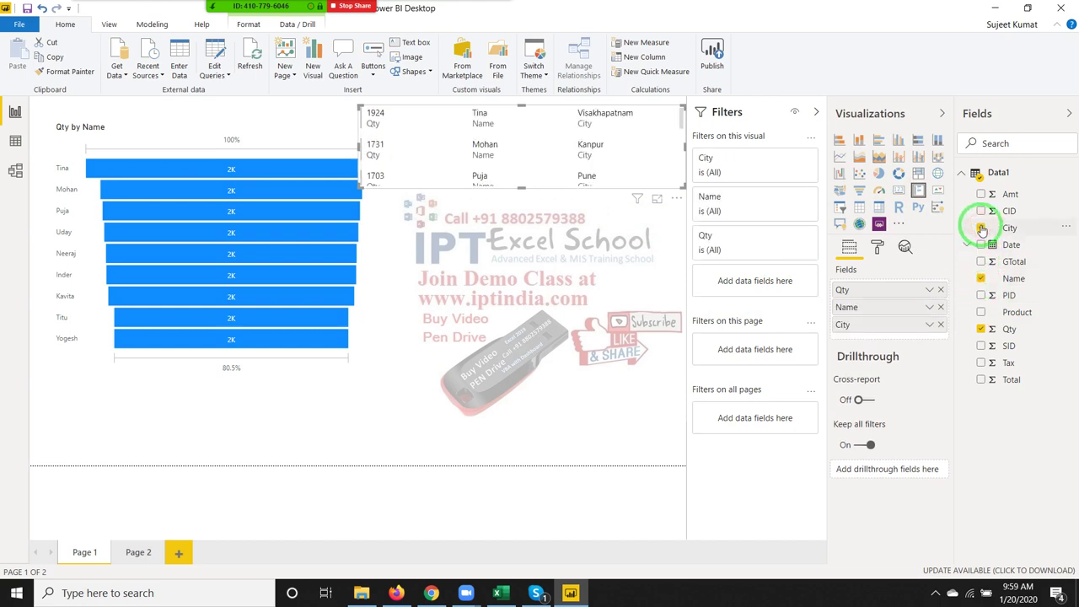
pyautogui.click(542, 276)
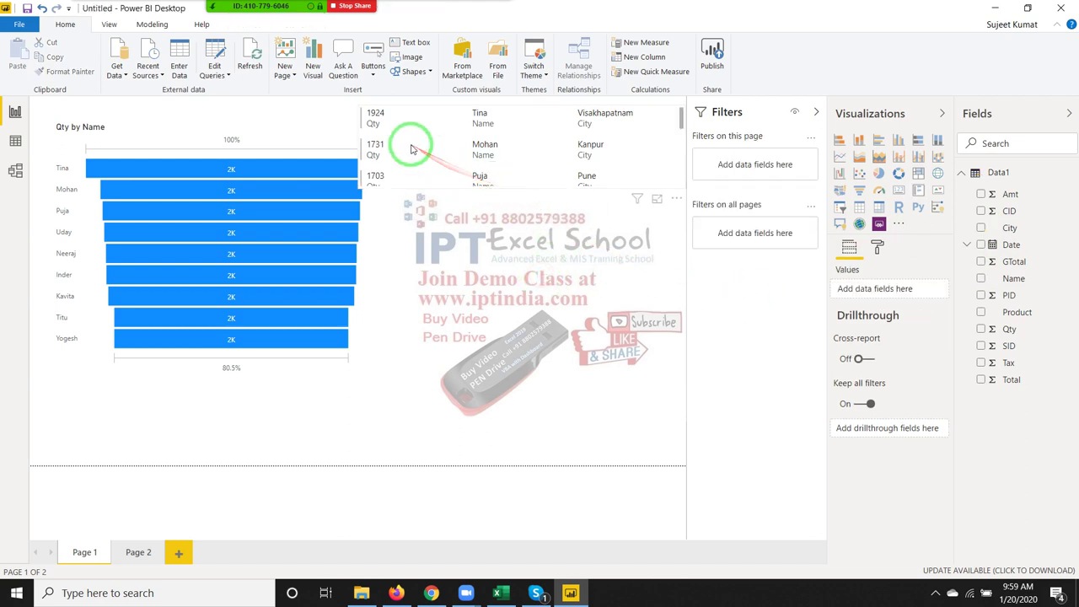
# Move the multi-row card aside and add a KPI visual below the funnel with Name as the trend axis
pyautogui.moveTo(412, 149); pyautogui.dragTo(578, 258)
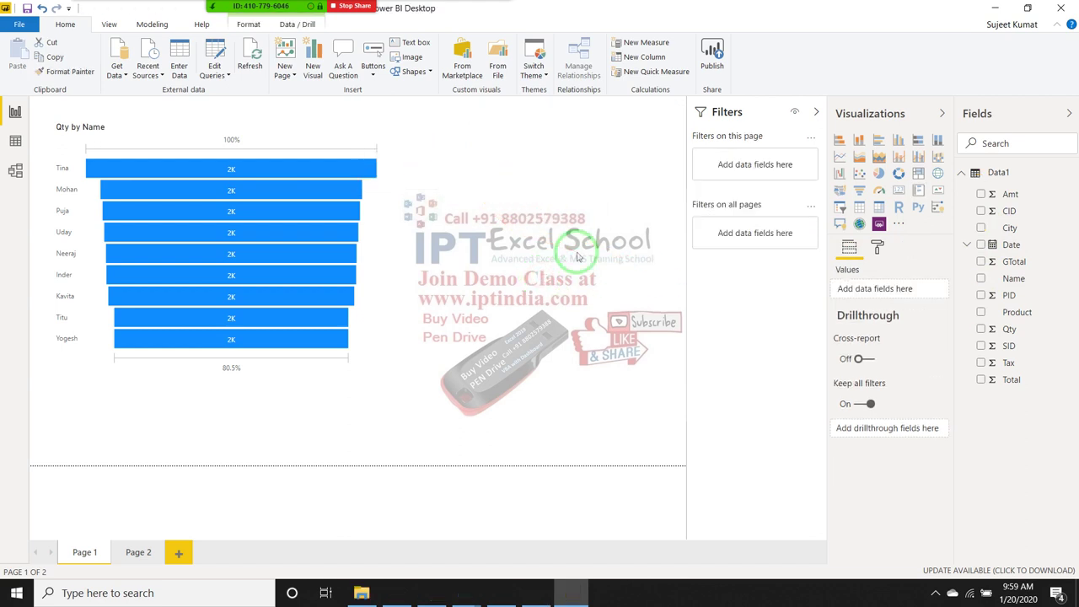
pyautogui.click(577, 257)
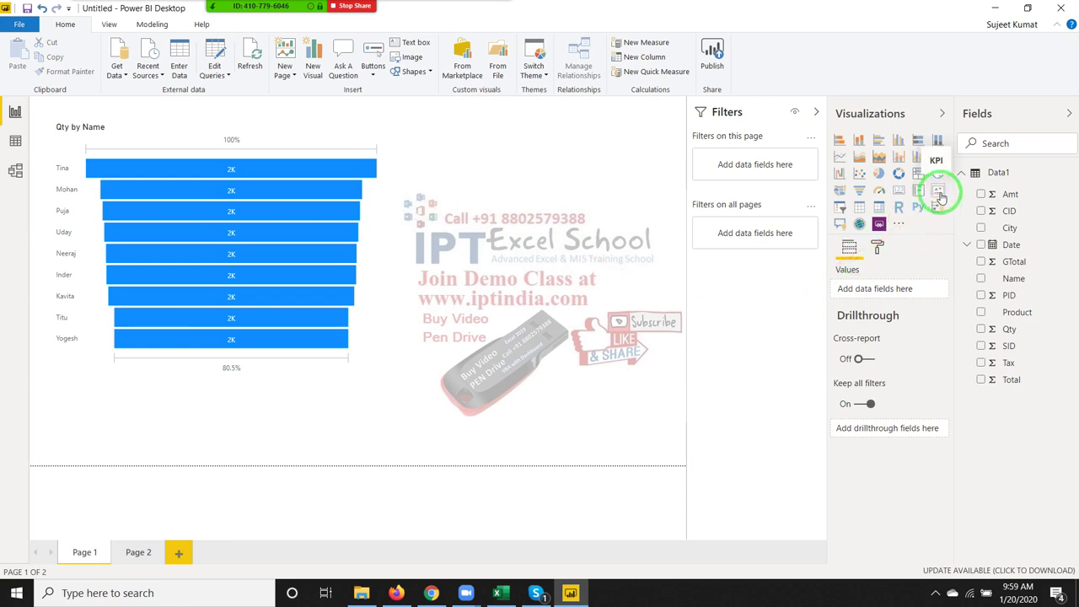
pyautogui.click(940, 194)
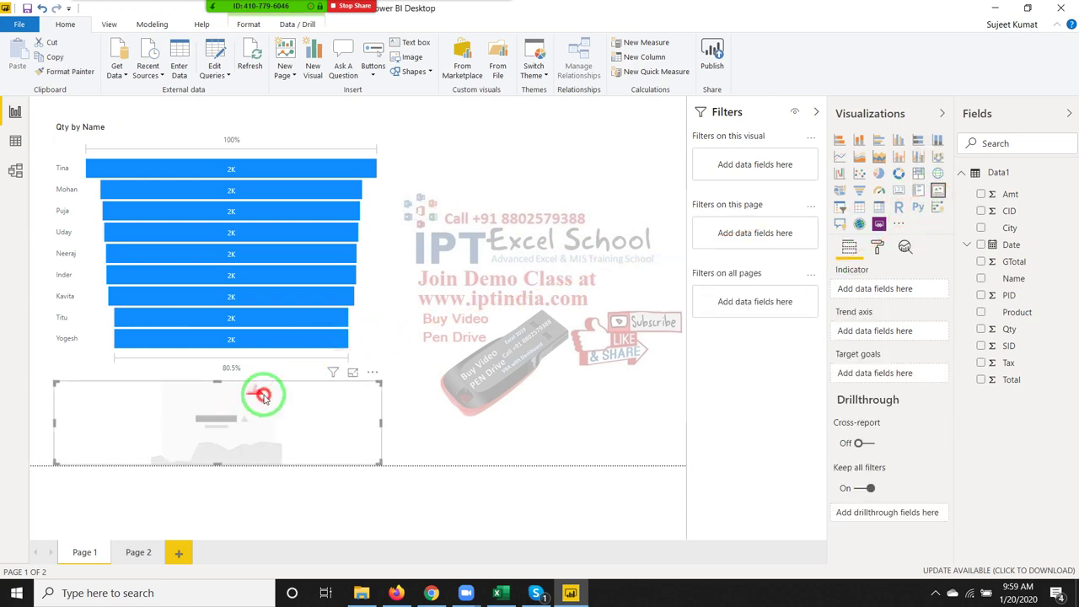
pyautogui.moveTo(264, 387)
pyautogui.mouseDown()
pyautogui.moveTo(519, 232)
pyautogui.moveTo(566, 135)
pyautogui.mouseUp()
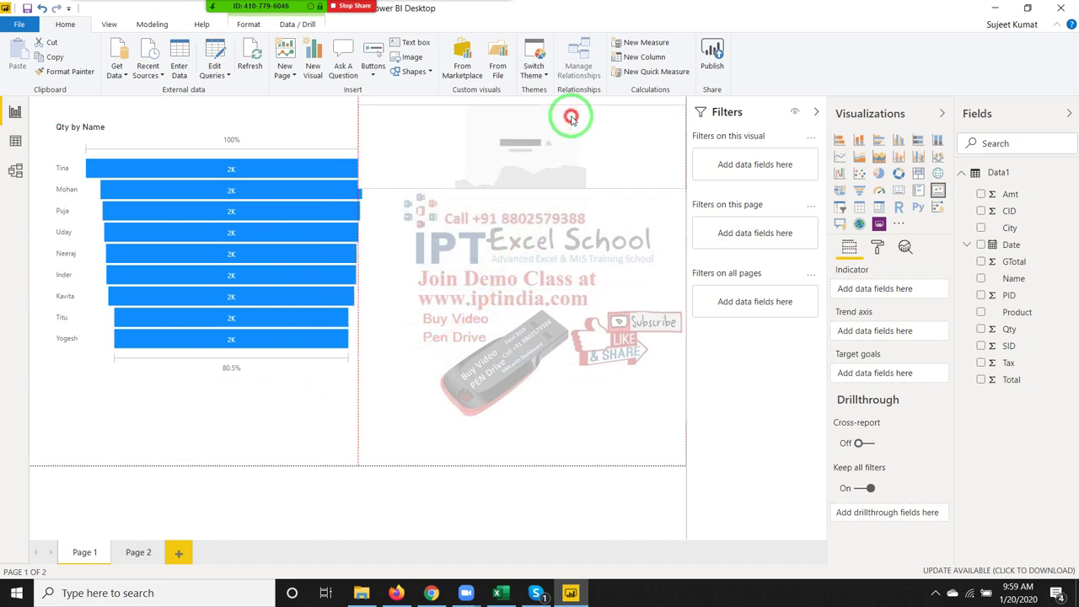
pyautogui.click(1010, 290)
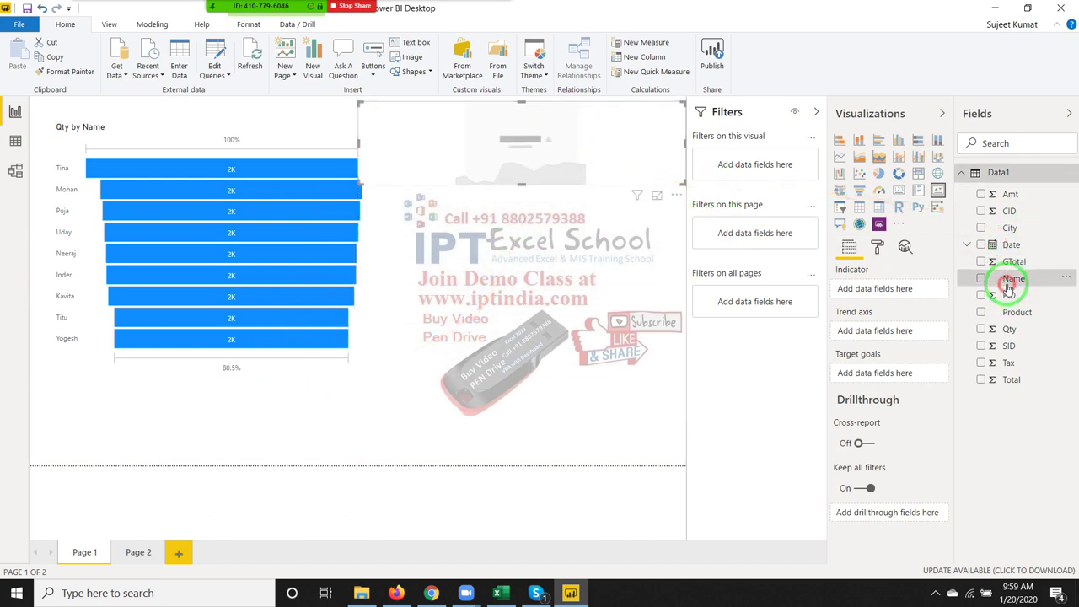
pyautogui.click(982, 281)
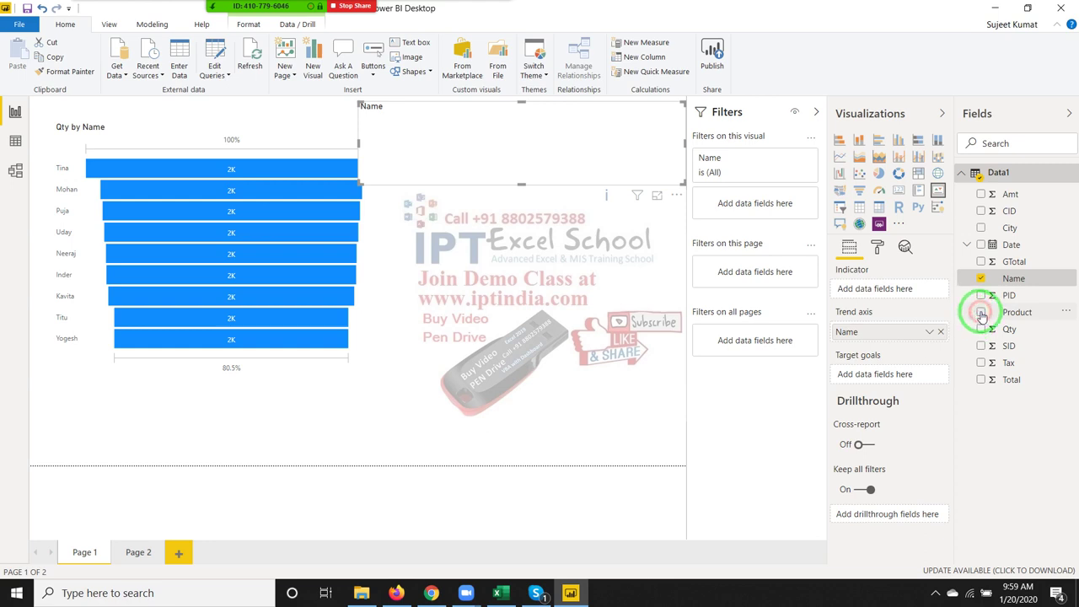
# Combine Product with Qty into a Qty Hierarchy, try it in the KPI visual, then delete the KPI
pyautogui.moveTo(991, 312); pyautogui.dragTo(1013, 329)
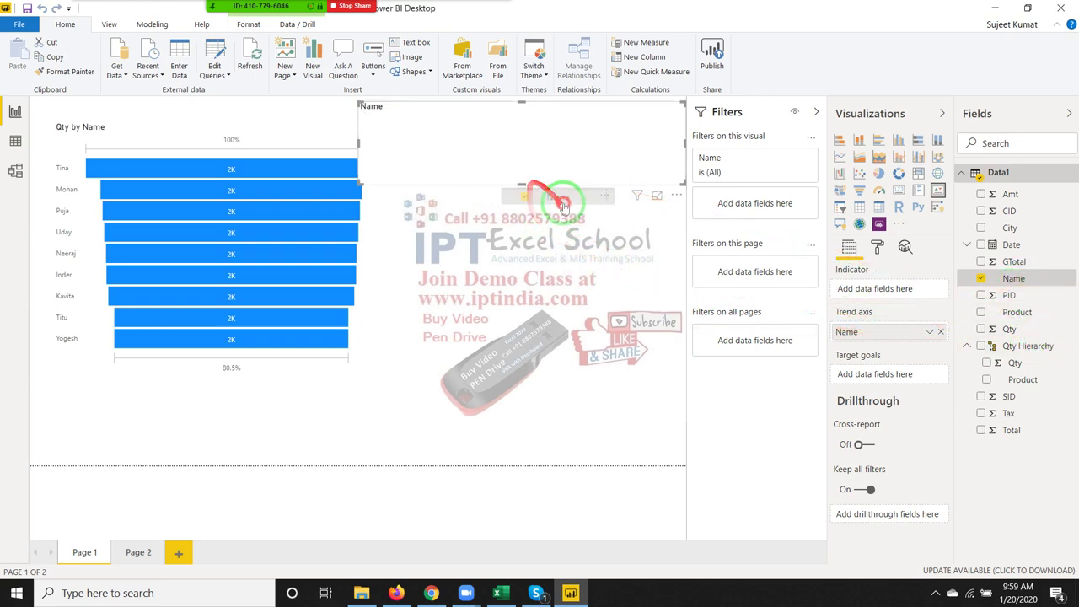
pyautogui.moveTo(1018, 287); pyautogui.dragTo(554, 147)
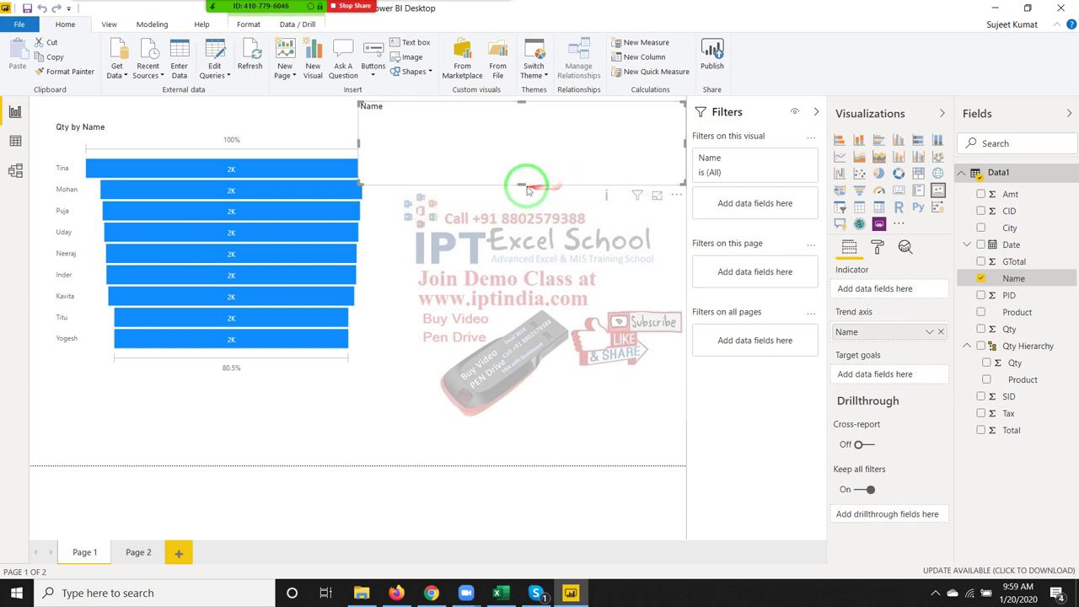
pyautogui.moveTo(518, 185); pyautogui.dragTo(523, 242)
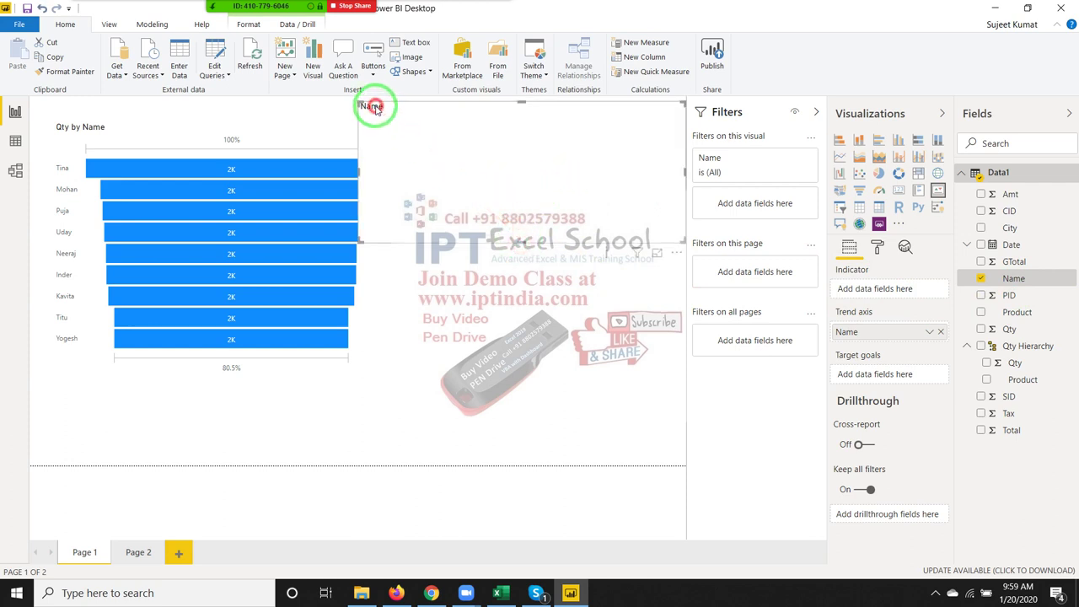
pyautogui.moveTo(364, 101); pyautogui.dragTo(481, 169)
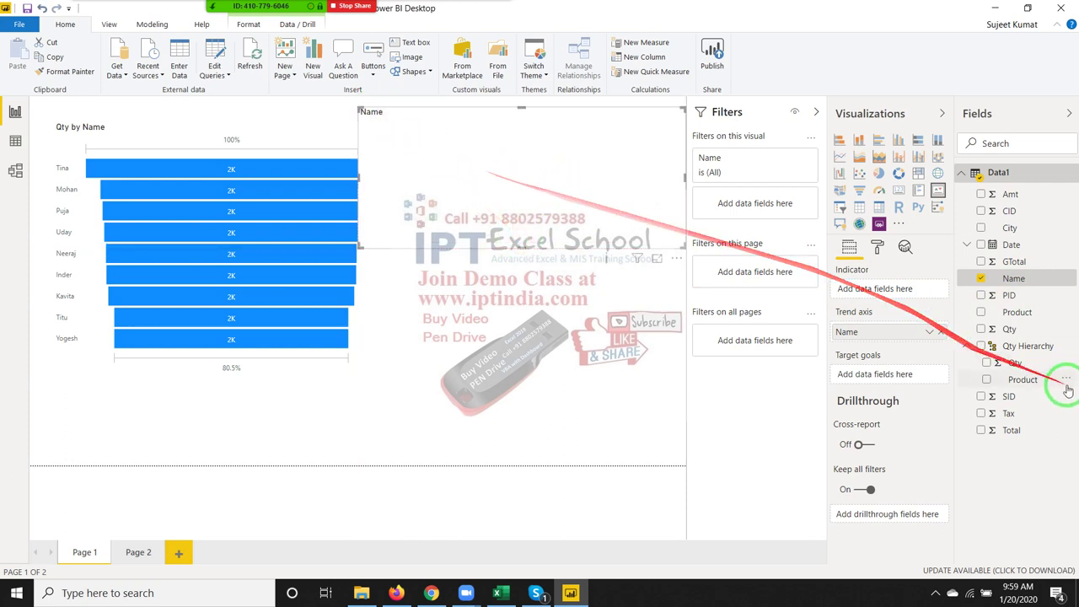
pyautogui.click(981, 279)
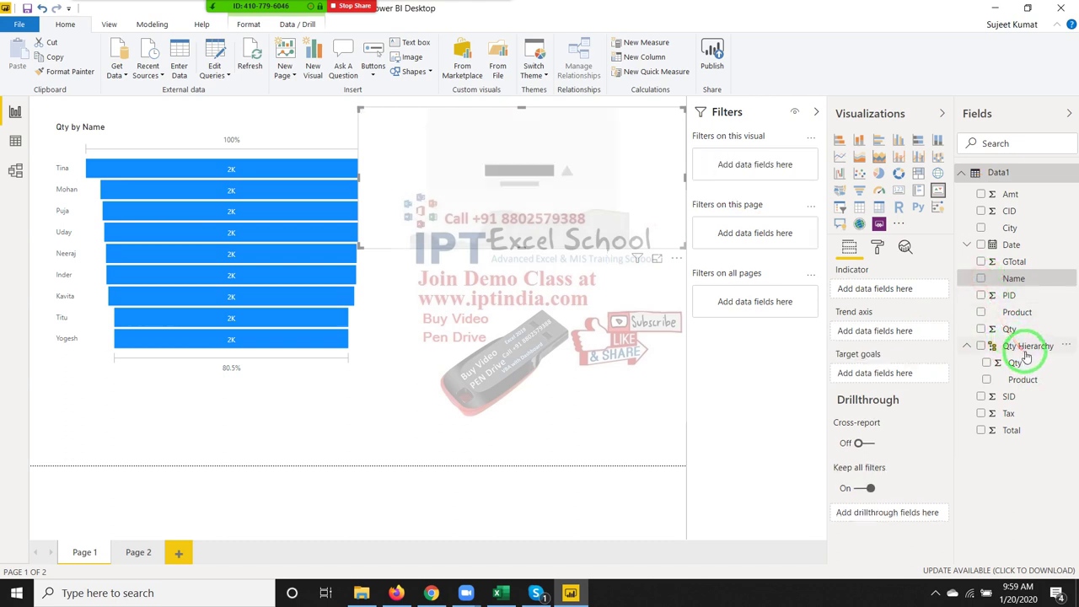
pyautogui.moveTo(1020, 350); pyautogui.dragTo(624, 210)
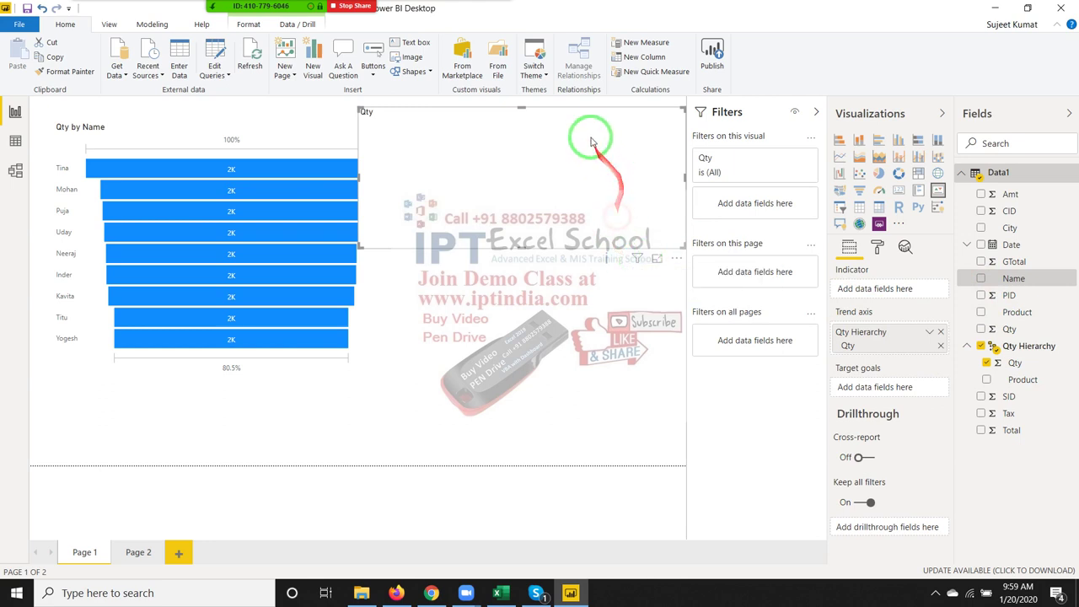
pyautogui.press('Delete')
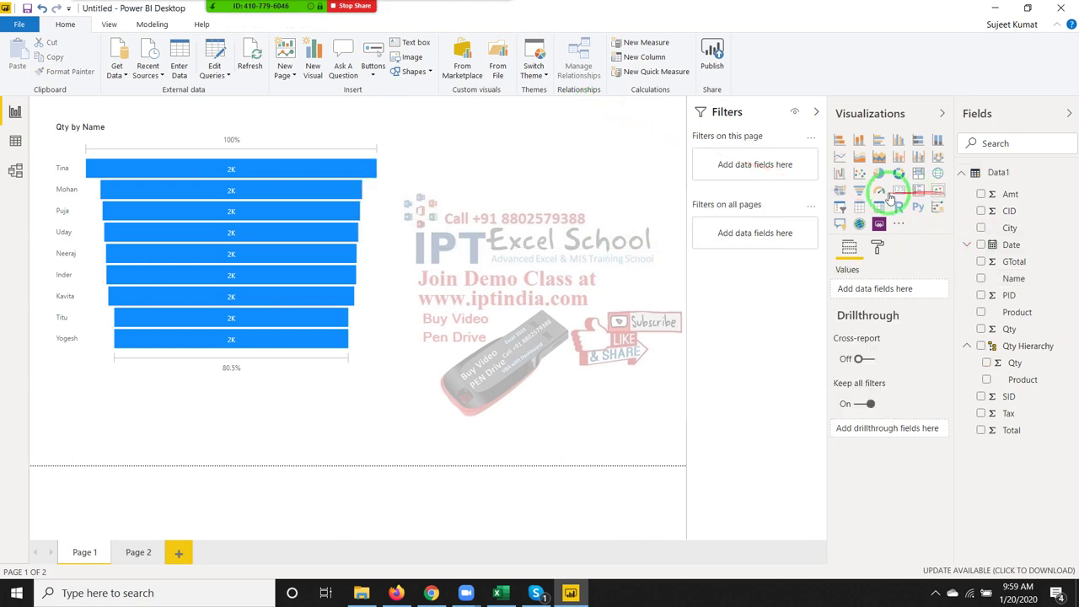
# Place a Product slicer at the top right, briefly filtering DVD and ECT, then clear the filter
pyautogui.click(841, 211)
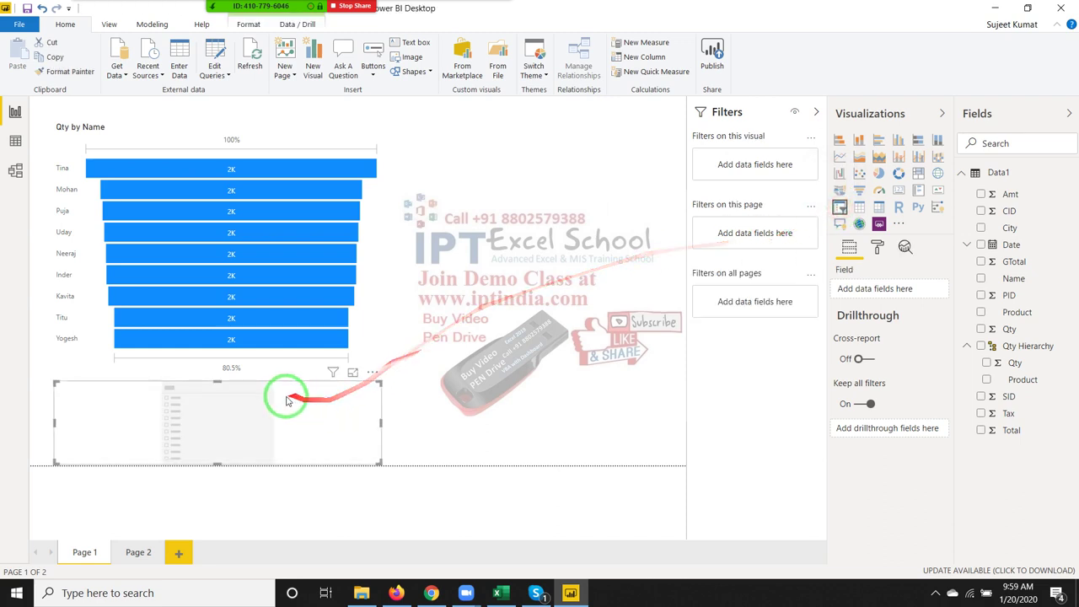
pyautogui.moveTo(287, 393)
pyautogui.mouseDown()
pyautogui.moveTo(726, 234)
pyautogui.moveTo(691, 143)
pyautogui.mouseUp()
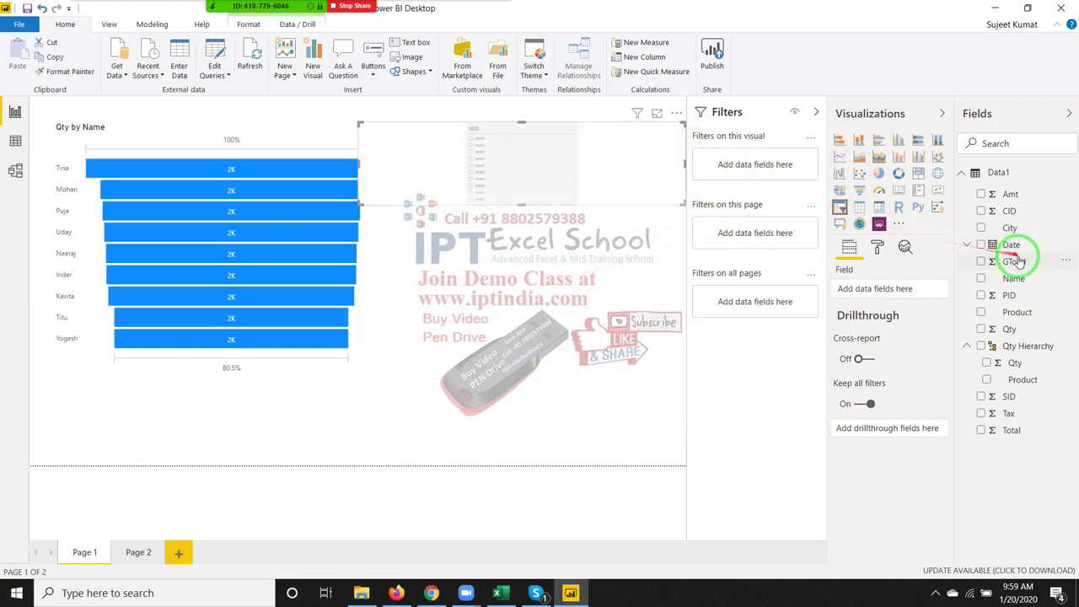
pyautogui.moveTo(1017, 312)
pyautogui.mouseDown()
pyautogui.moveTo(552, 142)
pyautogui.moveTo(543, 151)
pyautogui.mouseUp()
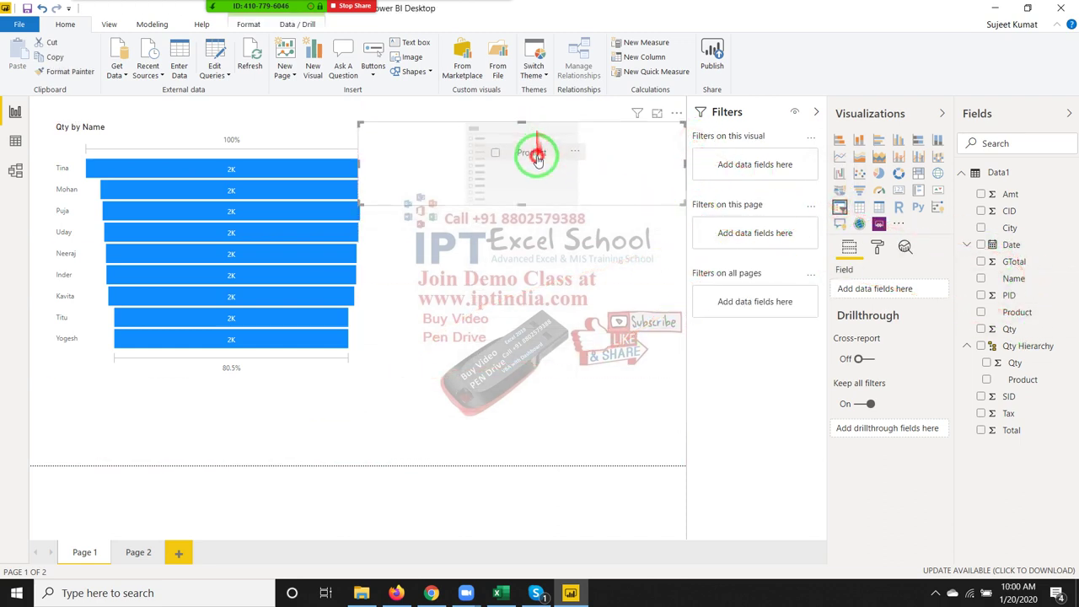
pyautogui.click(369, 150)
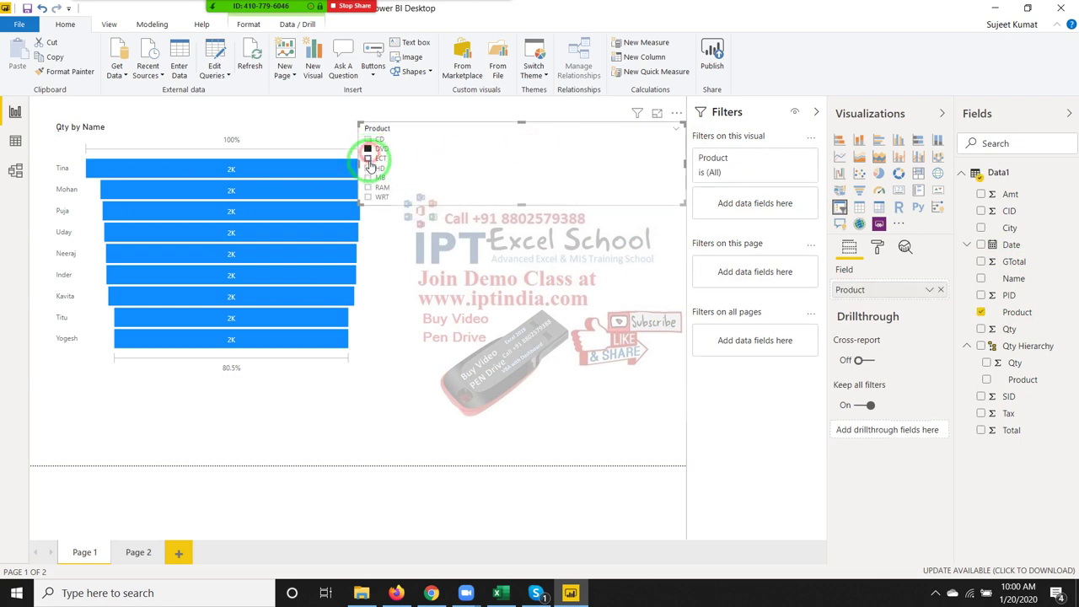
pyautogui.click(368, 159)
pyautogui.click(367, 159)
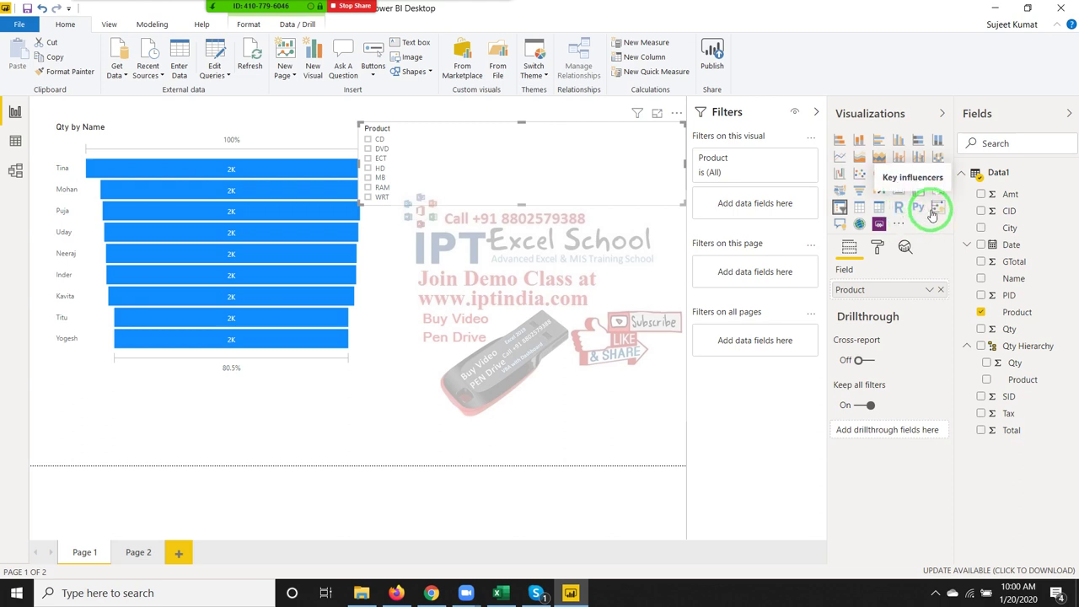
# Delete the slicer as a Key influencers visual, then add and delete a Q&A visual
pyautogui.click(936, 211)
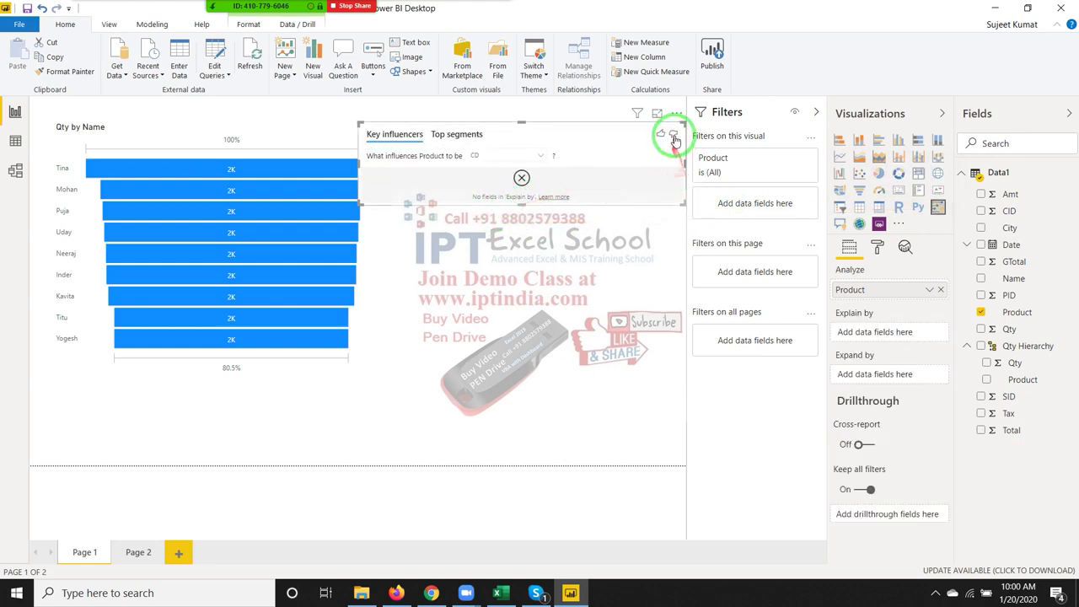
pyautogui.press('Delete')
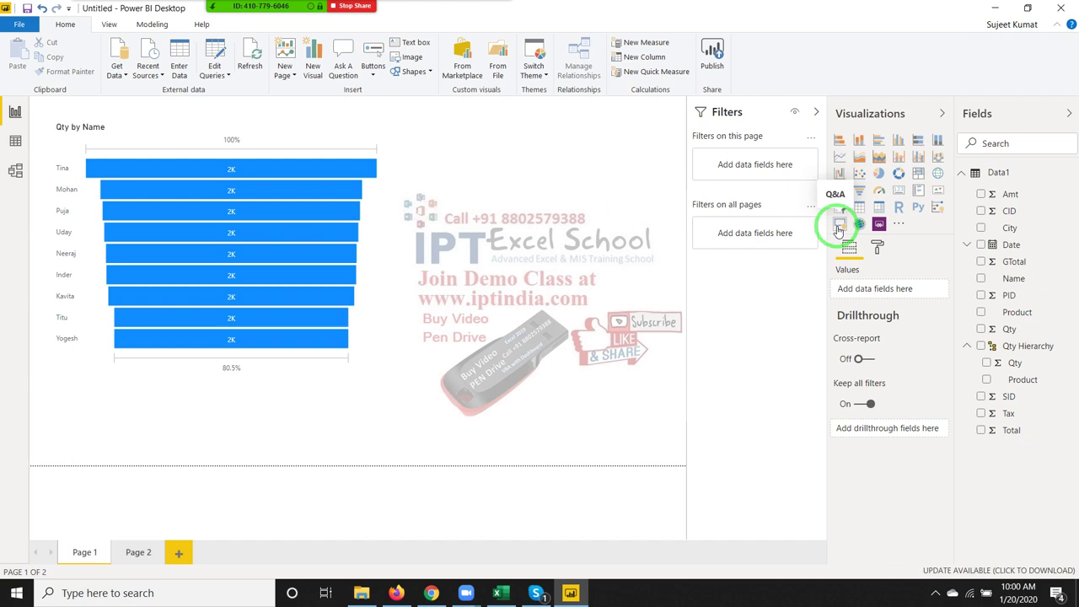
pyautogui.click(840, 226)
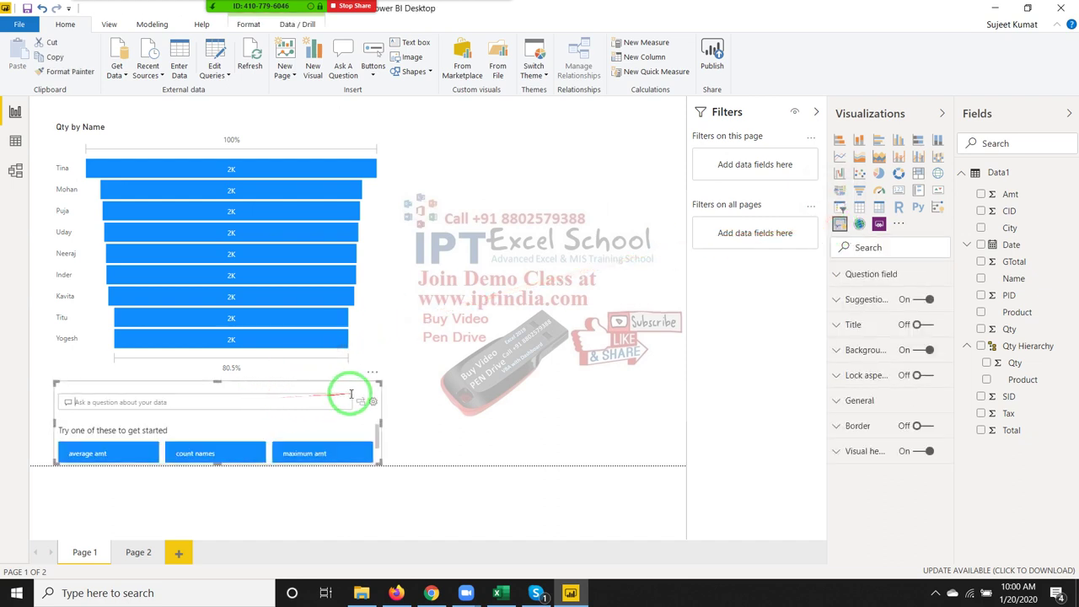
pyautogui.moveTo(372, 392)
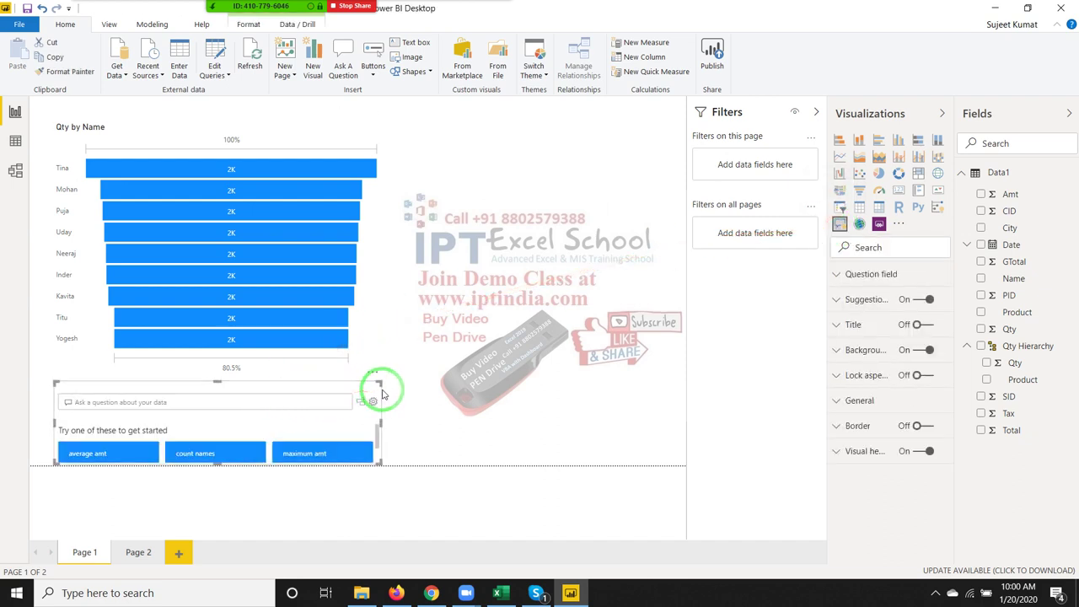
pyautogui.press('Delete')
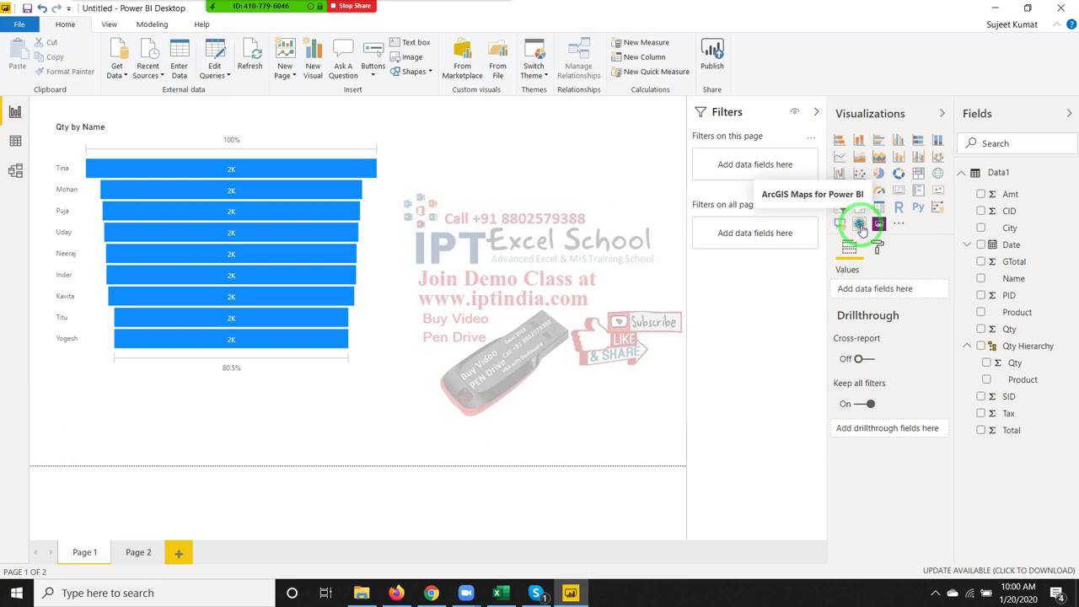
# Add an ArcGIS Maps for Power BI visual, glance at the custom visuals menu, and reselect the funnel
pyautogui.click(860, 224)
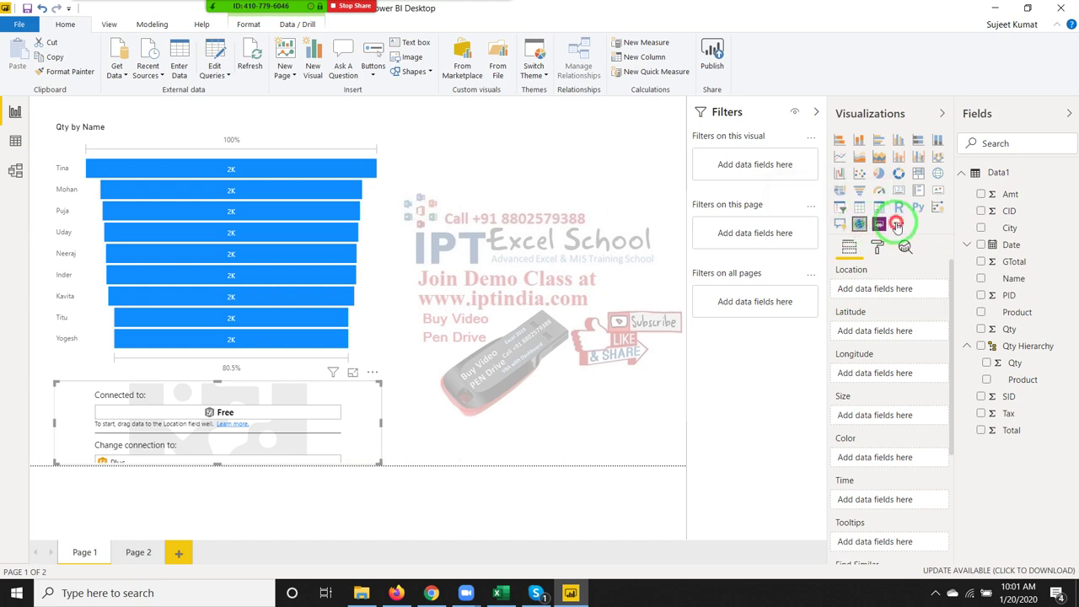
pyautogui.click(899, 228)
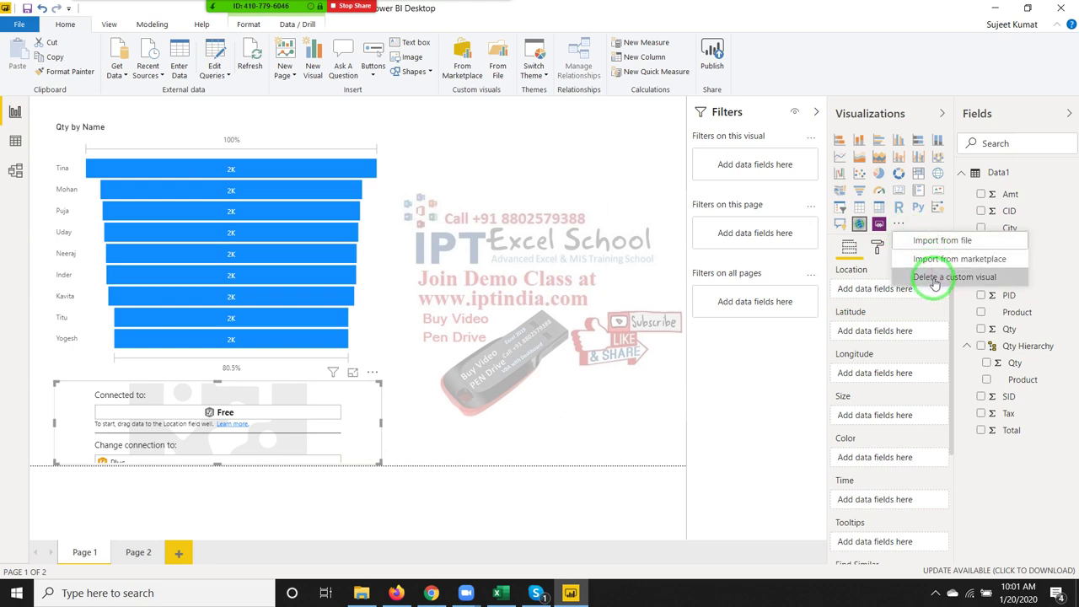
pyautogui.click(875, 278)
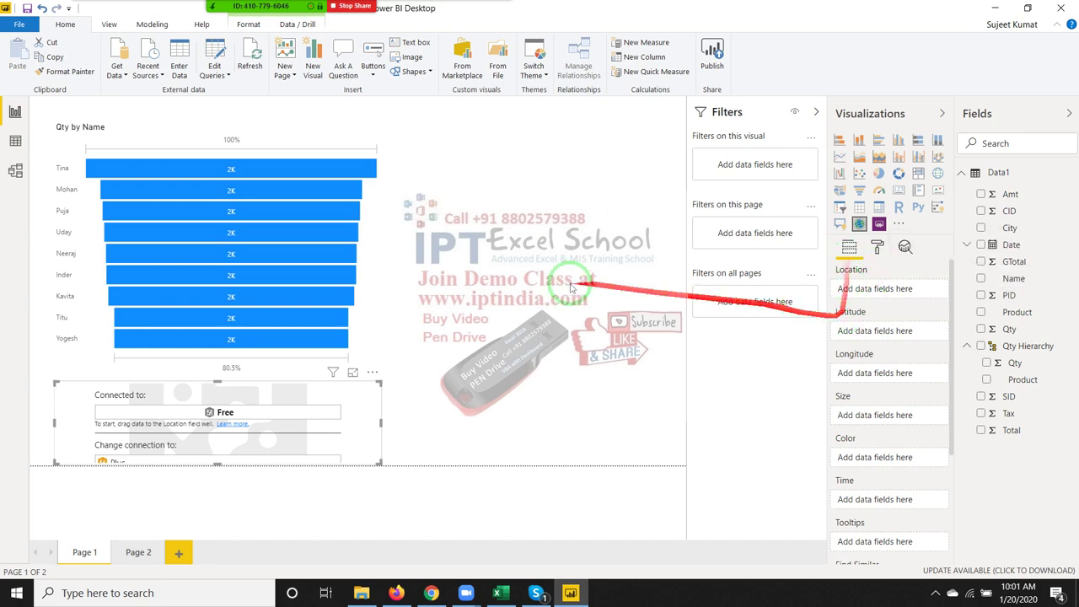
pyautogui.click(313, 145)
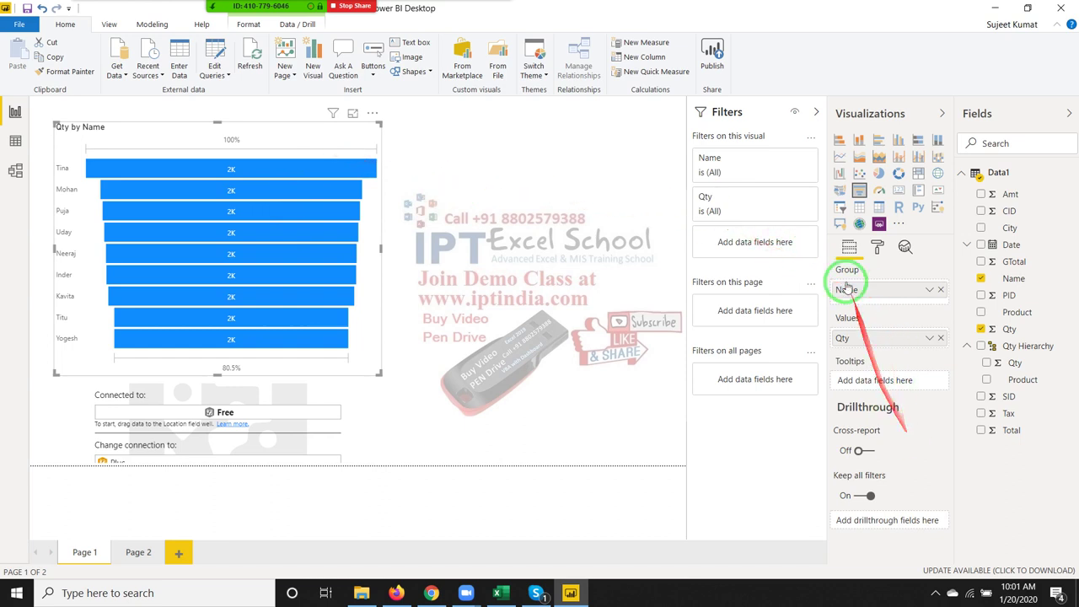
# Change the funnel bars' default data colour to orange, then minimise Power BI Desktop
pyautogui.click(877, 247)
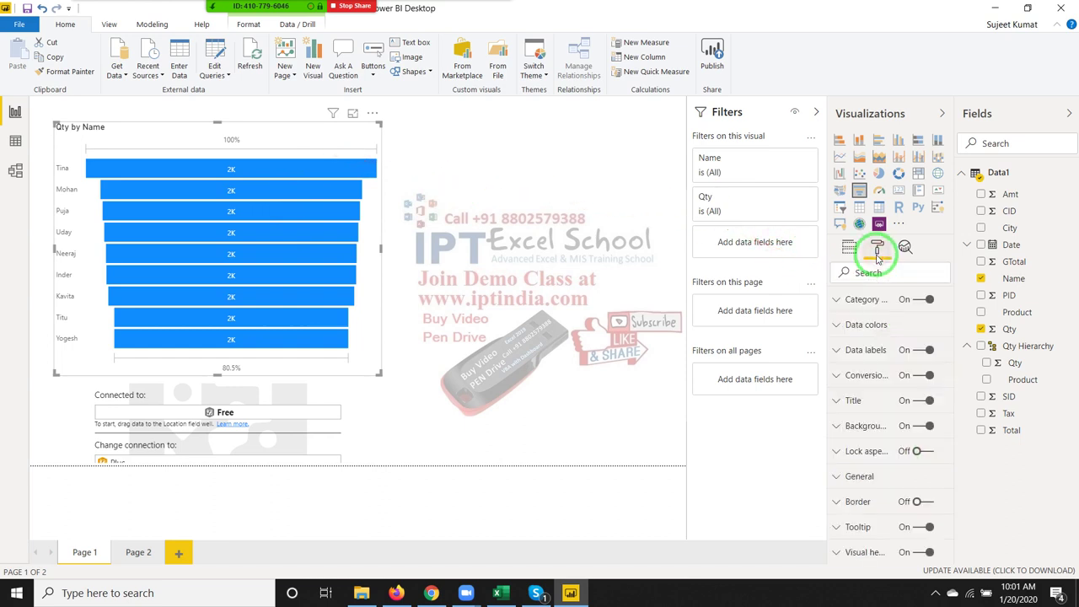
pyautogui.click(879, 329)
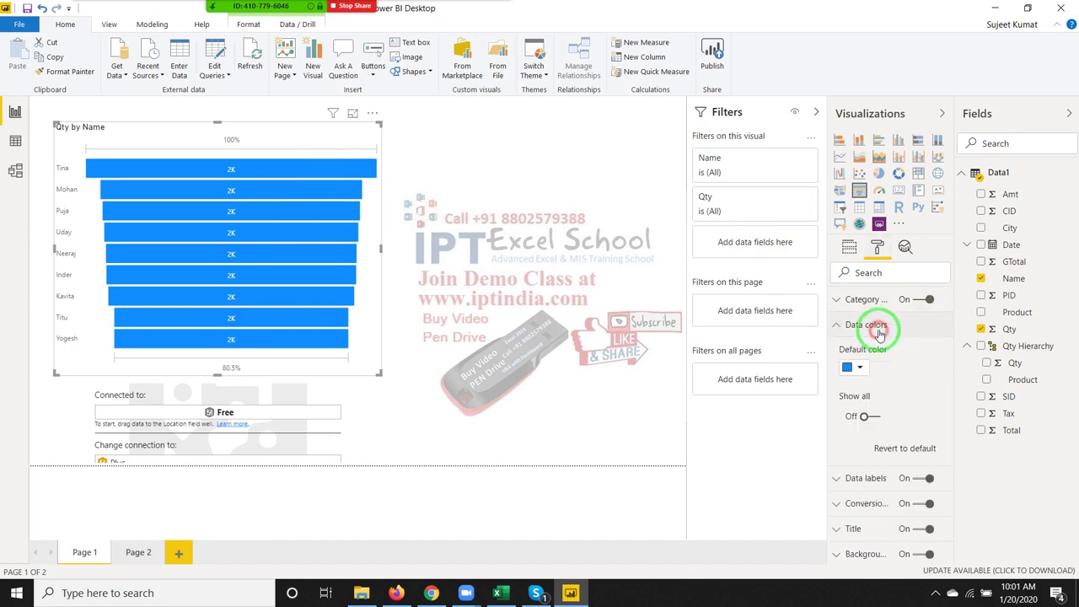
pyautogui.click(853, 367)
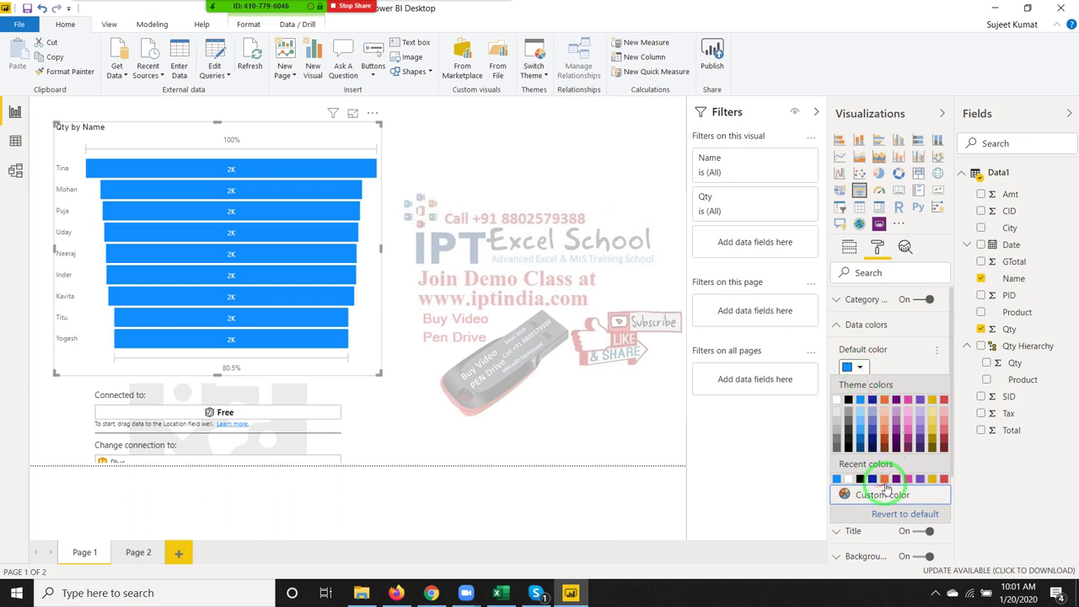
pyautogui.click(884, 478)
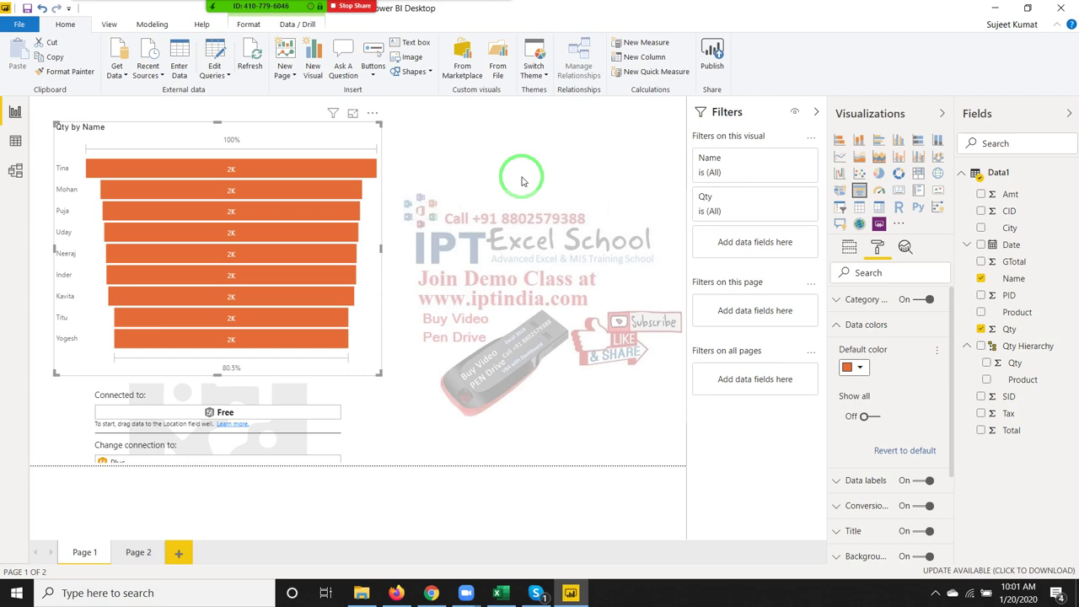
pyautogui.moveTo(294, 17)
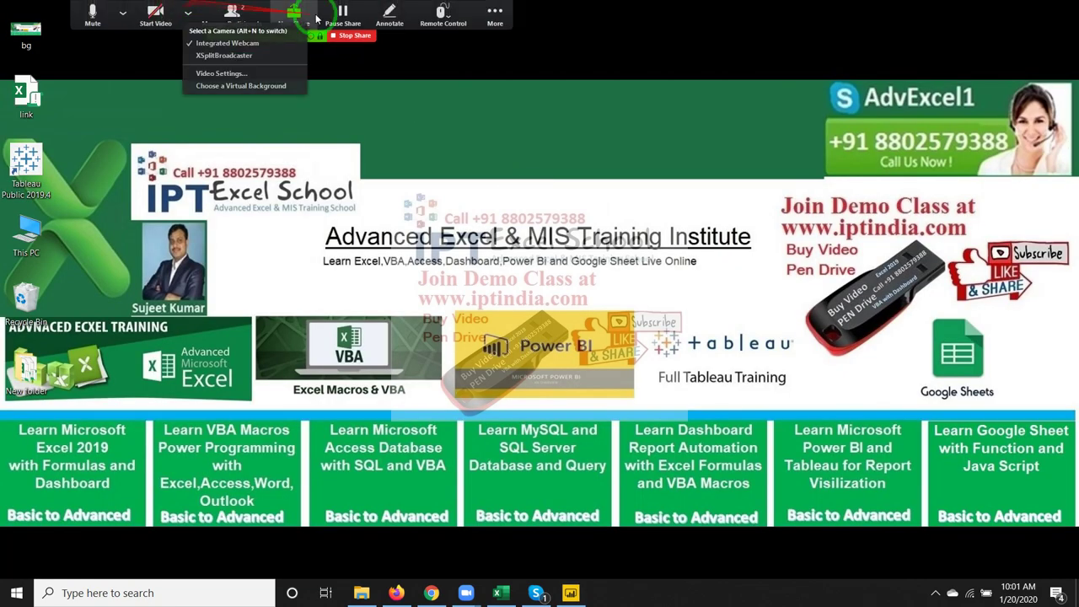
pyautogui.click(444, 19)
pyautogui.click(495, 16)
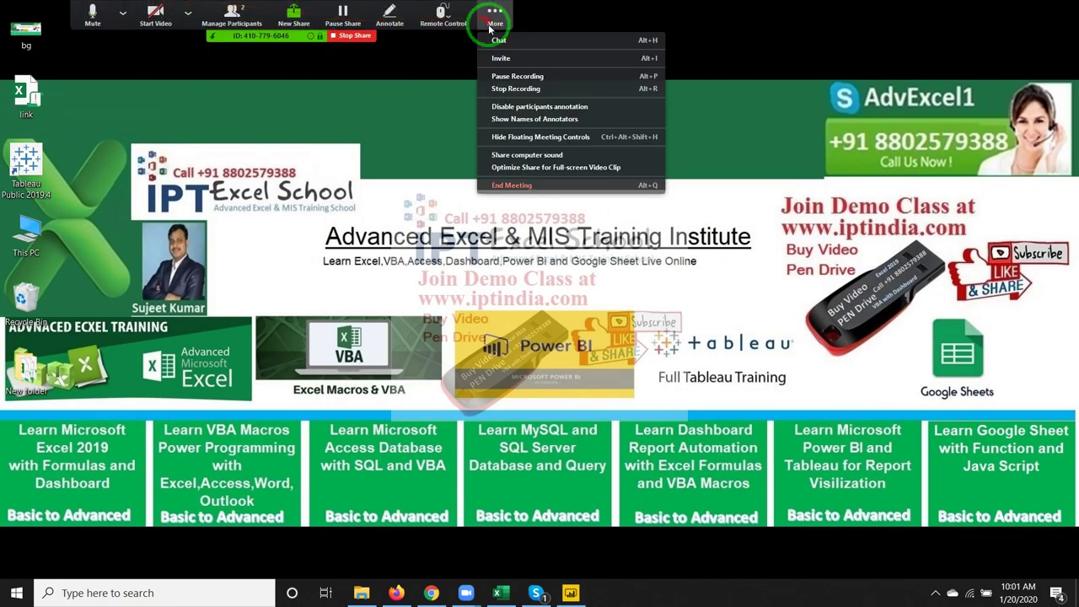